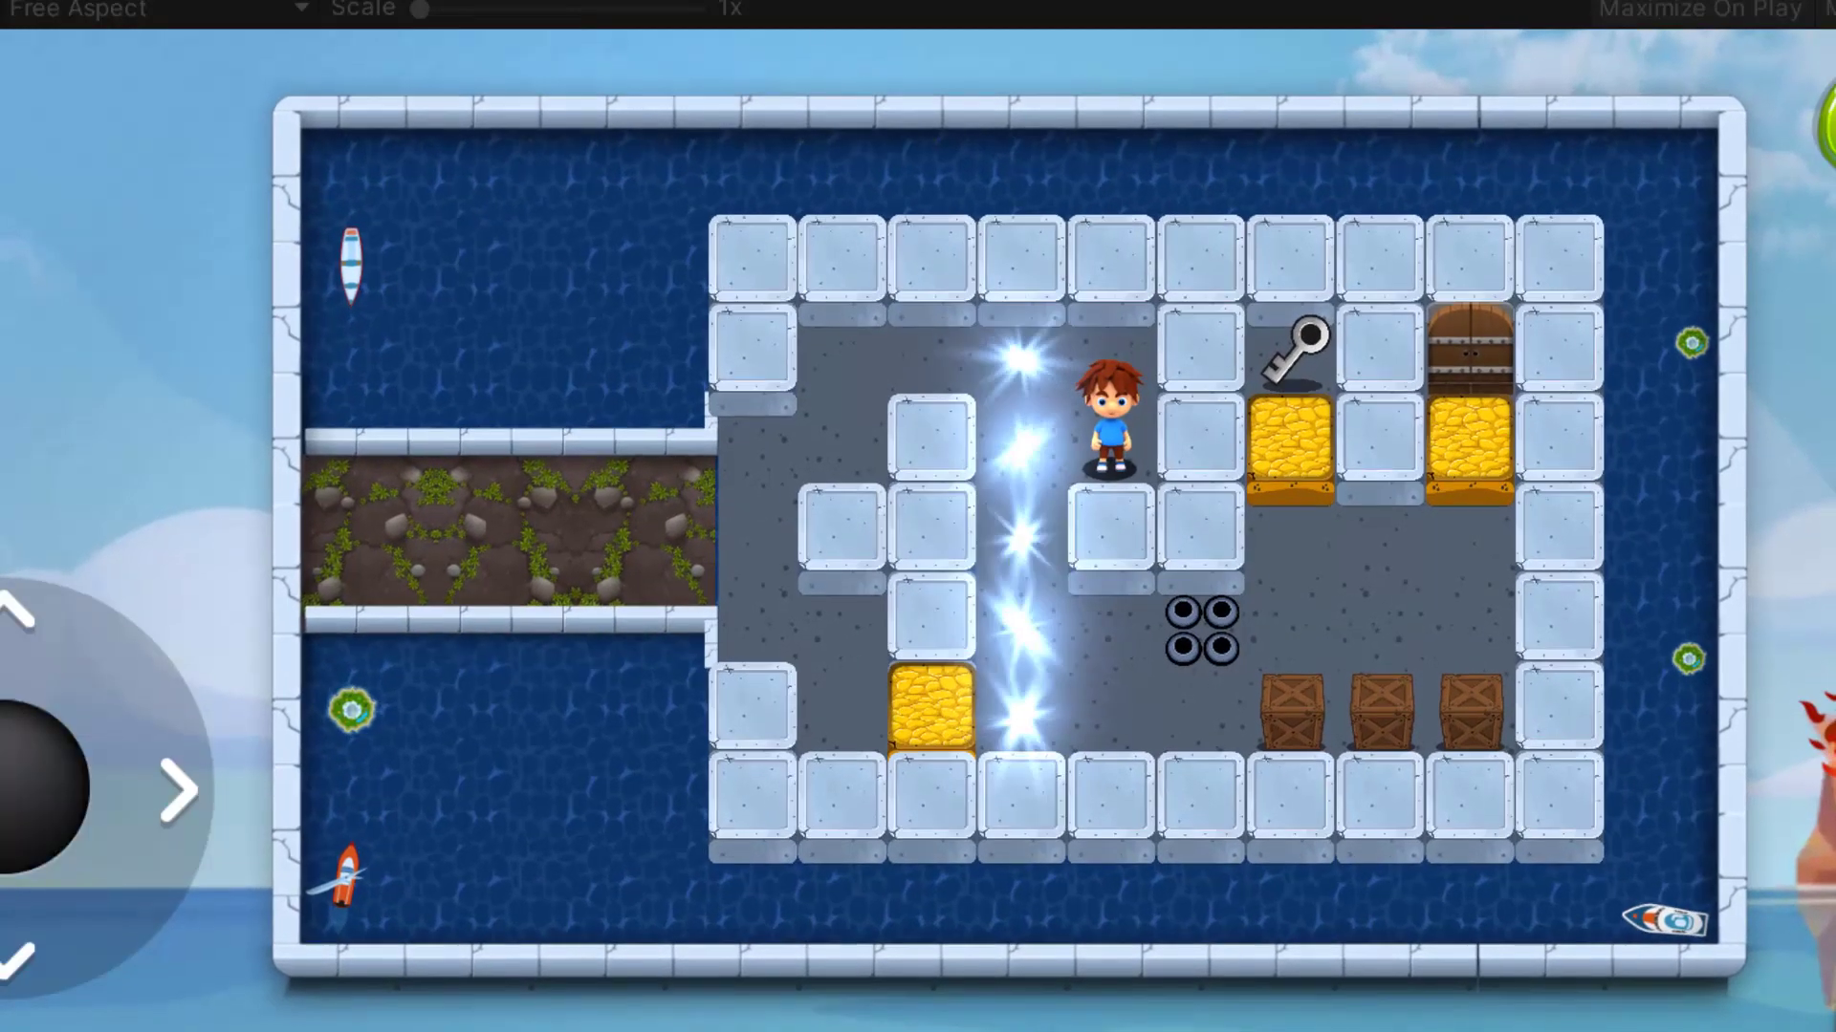
{"action": "left_click_drag", "start_coordinate": [38, 784], "coordinate": [277, 801]}
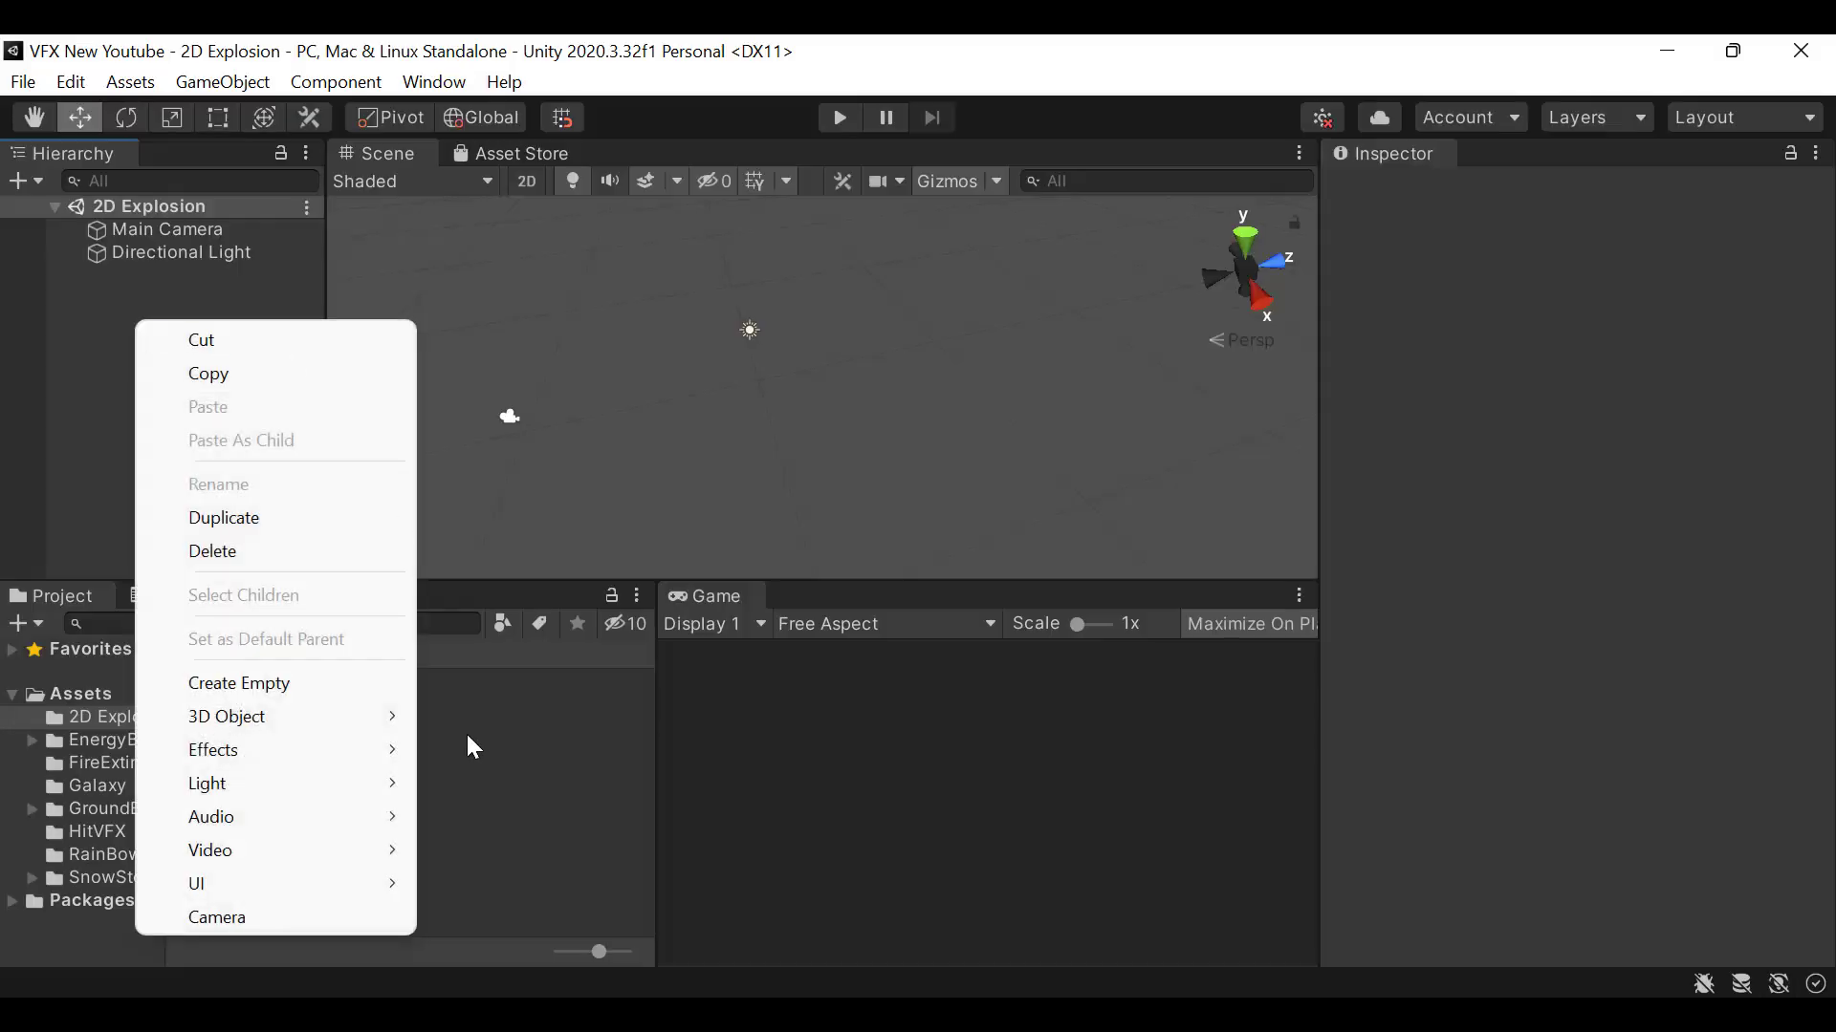
Add a particle system to the scene and name it 2DExplosion
{"action": "mouse_move", "coordinate": [387, 751]}
{"action": "left_click", "coordinate": [517, 746]}
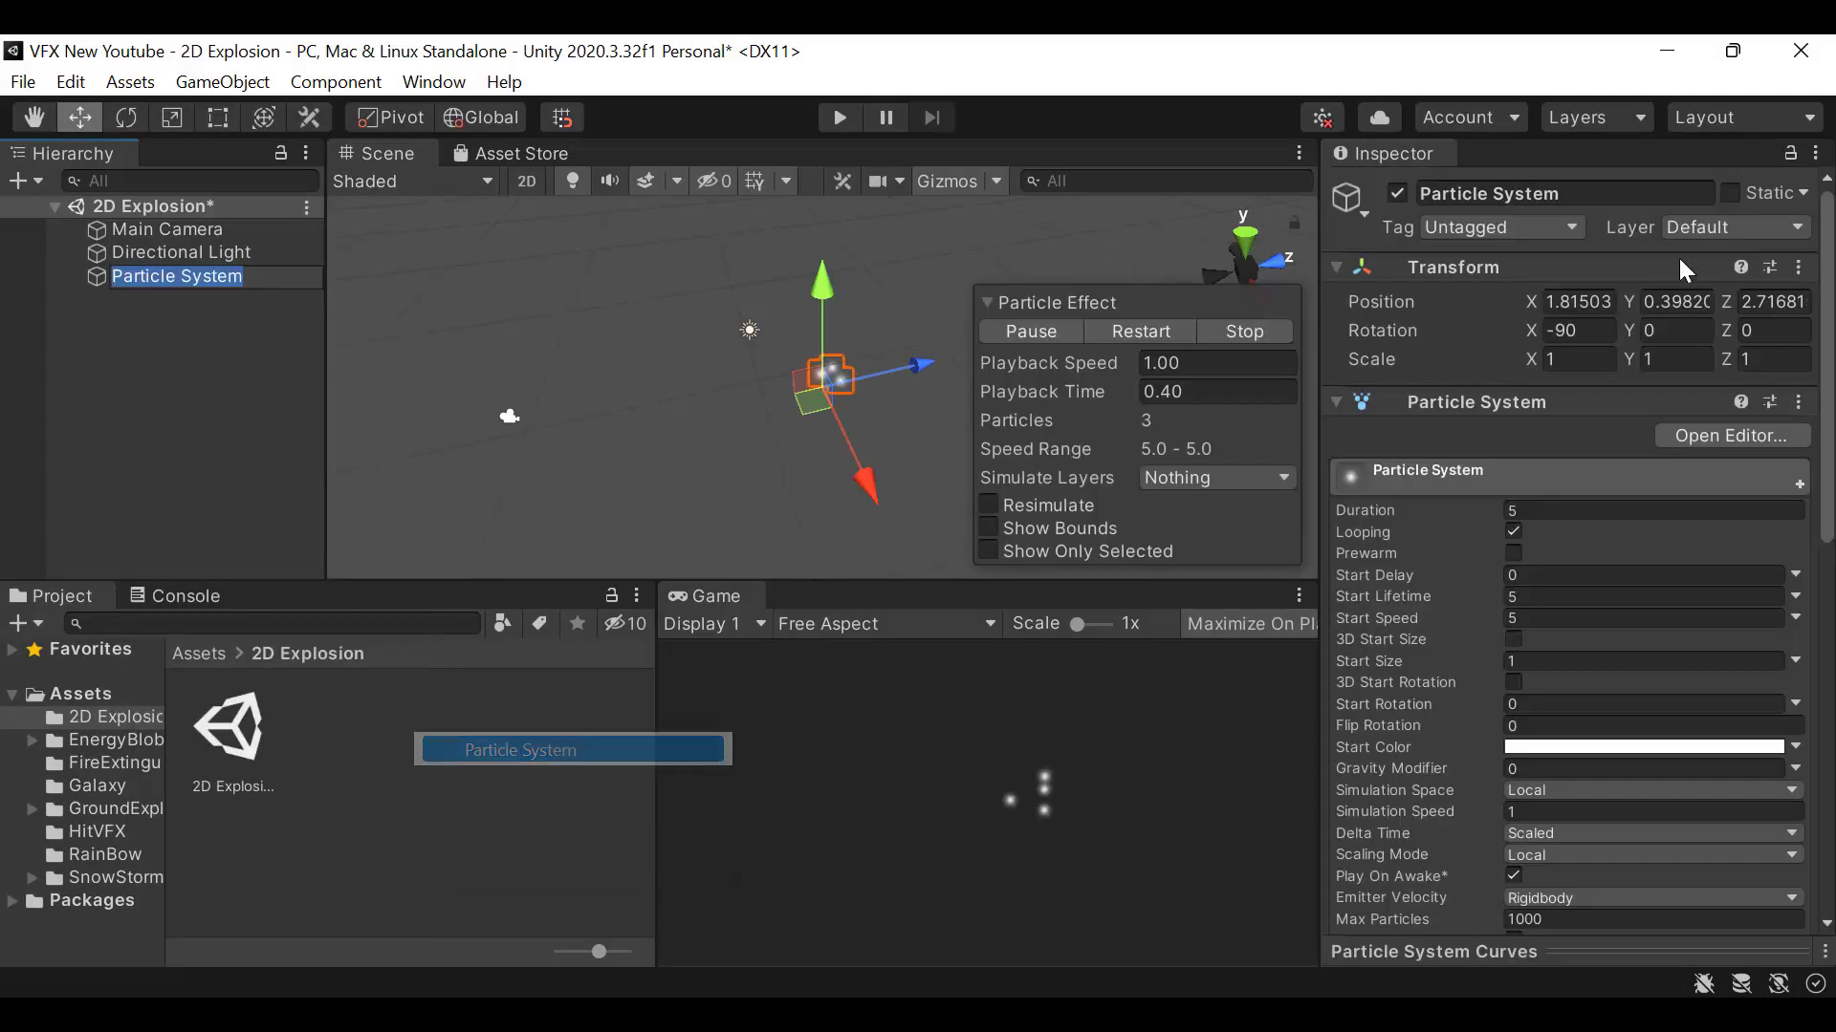
{"action": "left_click", "coordinate": [1643, 193]}
{"action": "type", "text": "@D"}
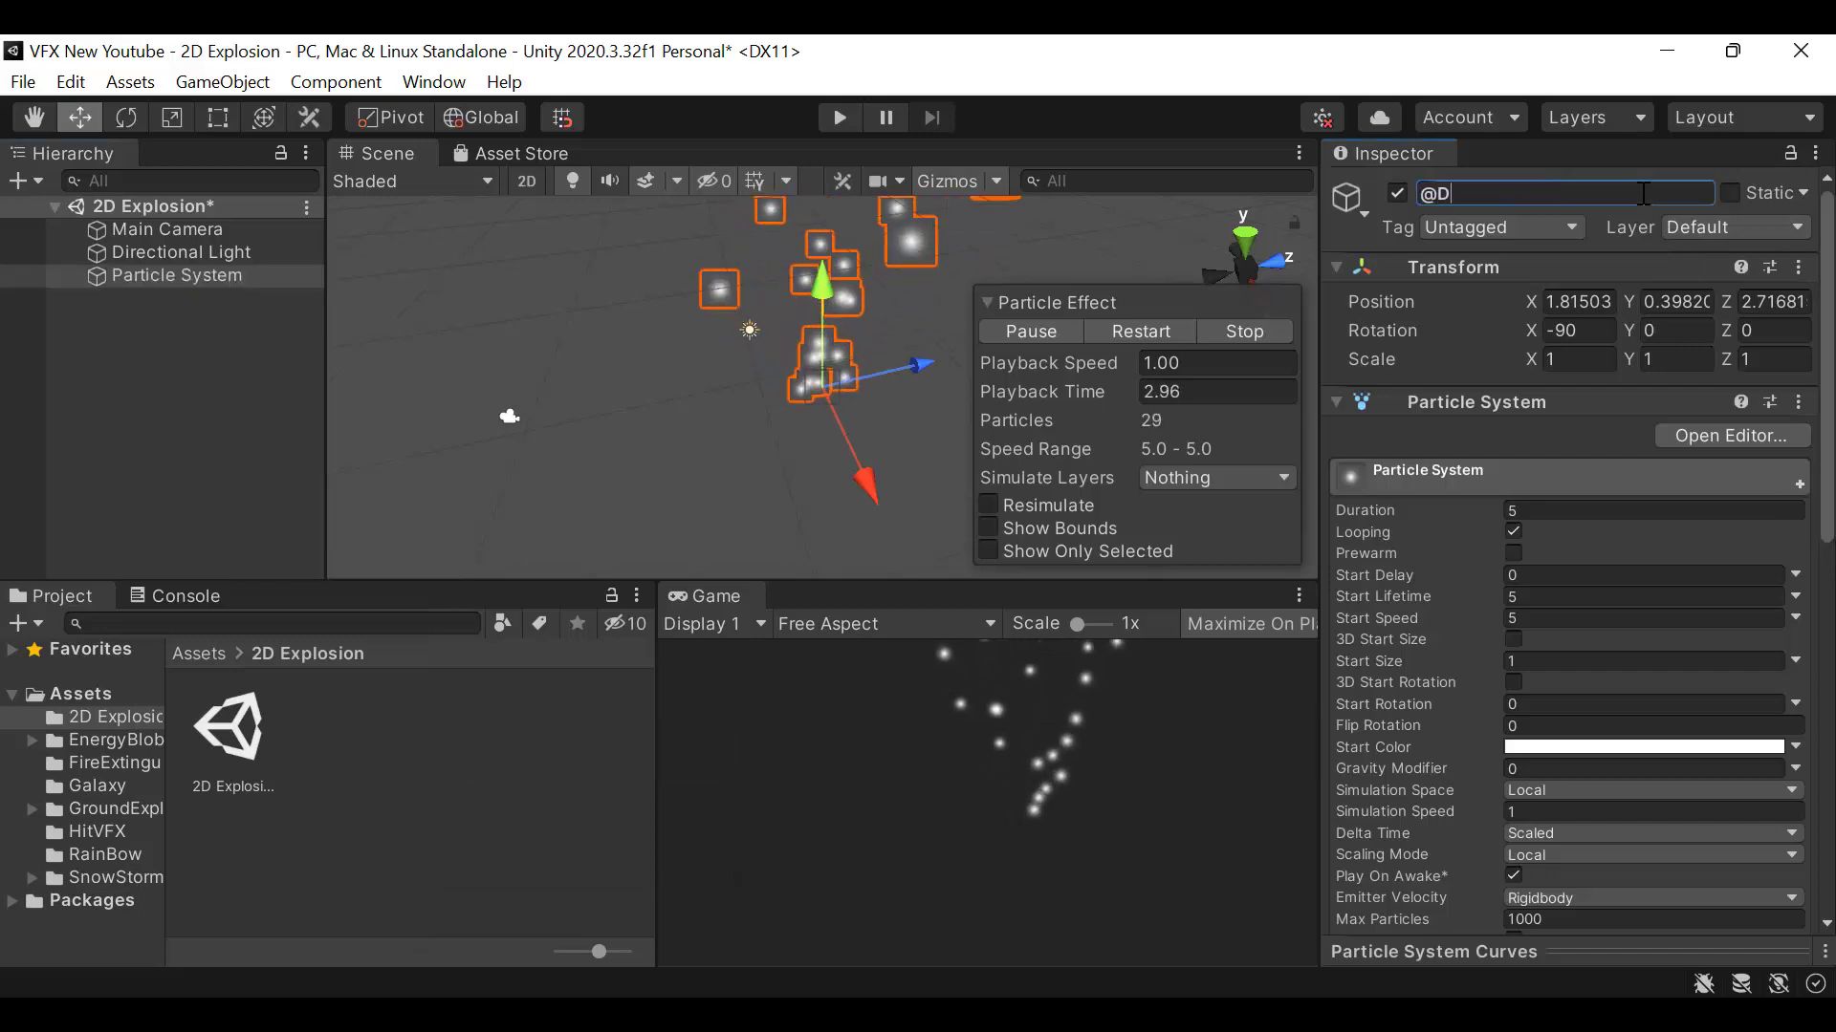
{"action": "key", "text": "BackSpace"}
{"action": "key", "text": "BackSpace"}
{"action": "type", "text": "2D"}
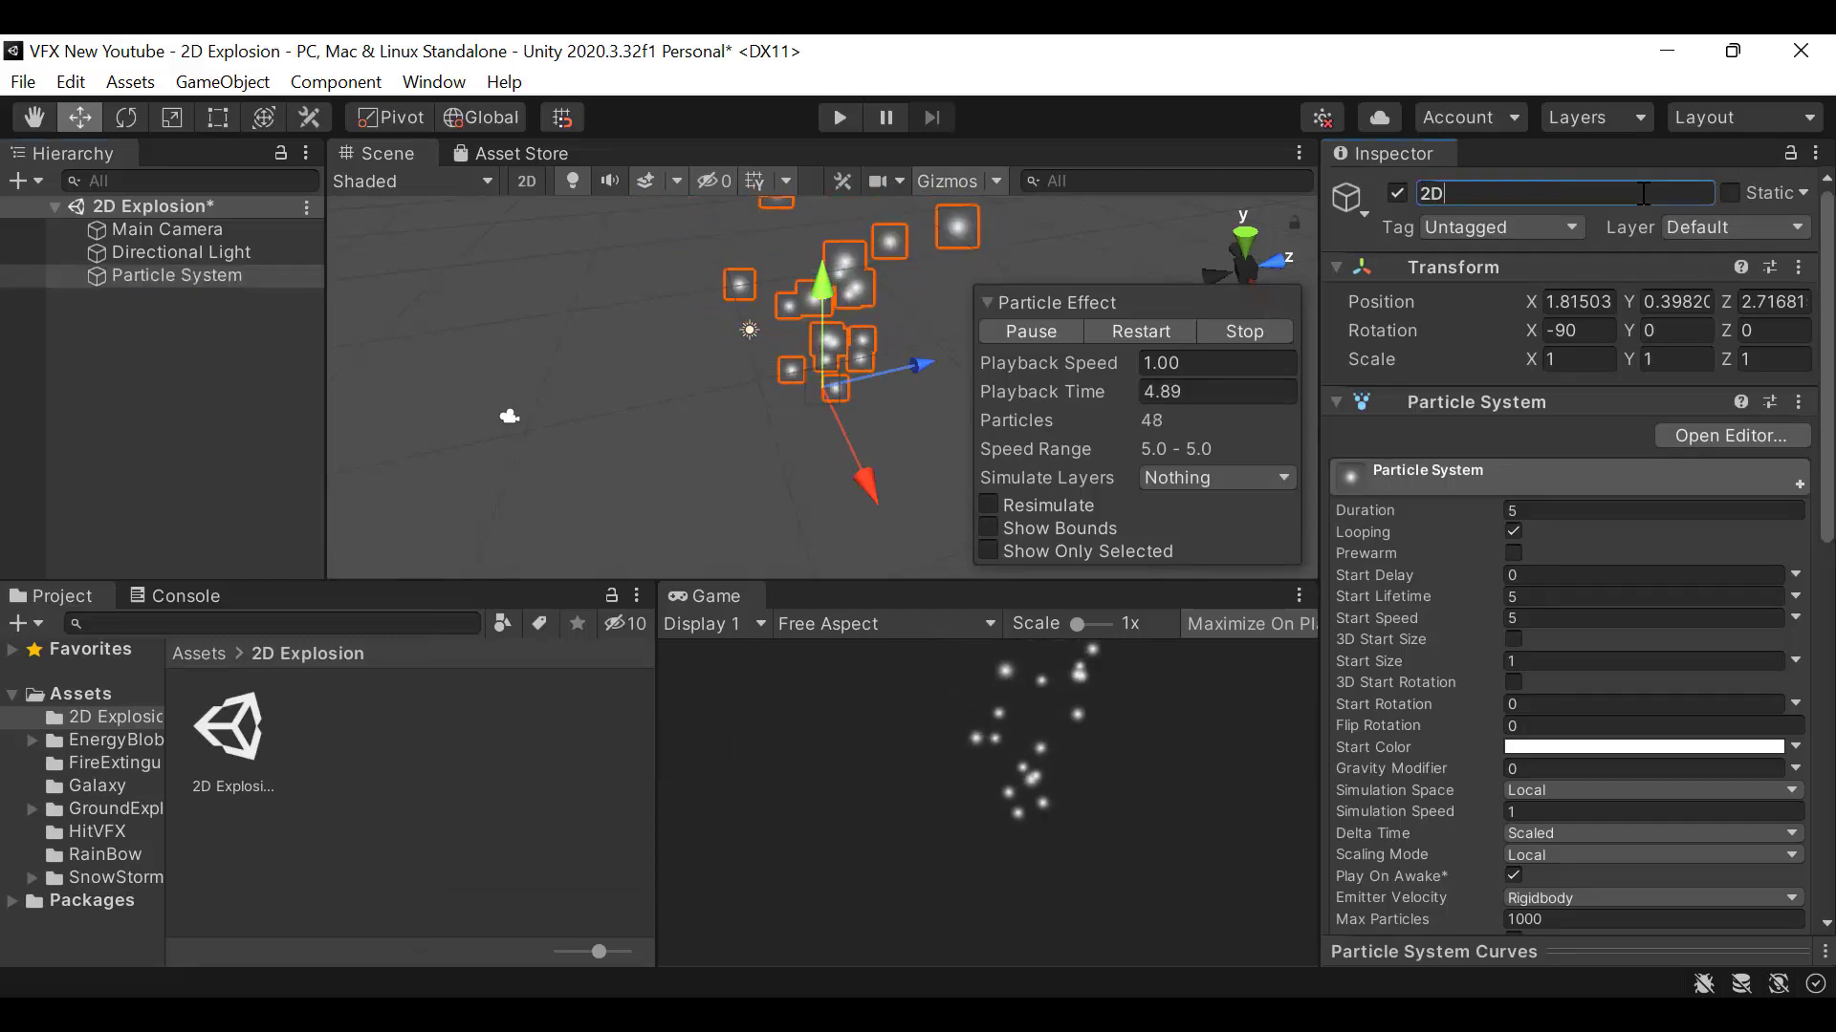
{"action": "type", "text": "Explosion"}
{"action": "key", "text": "Return"}
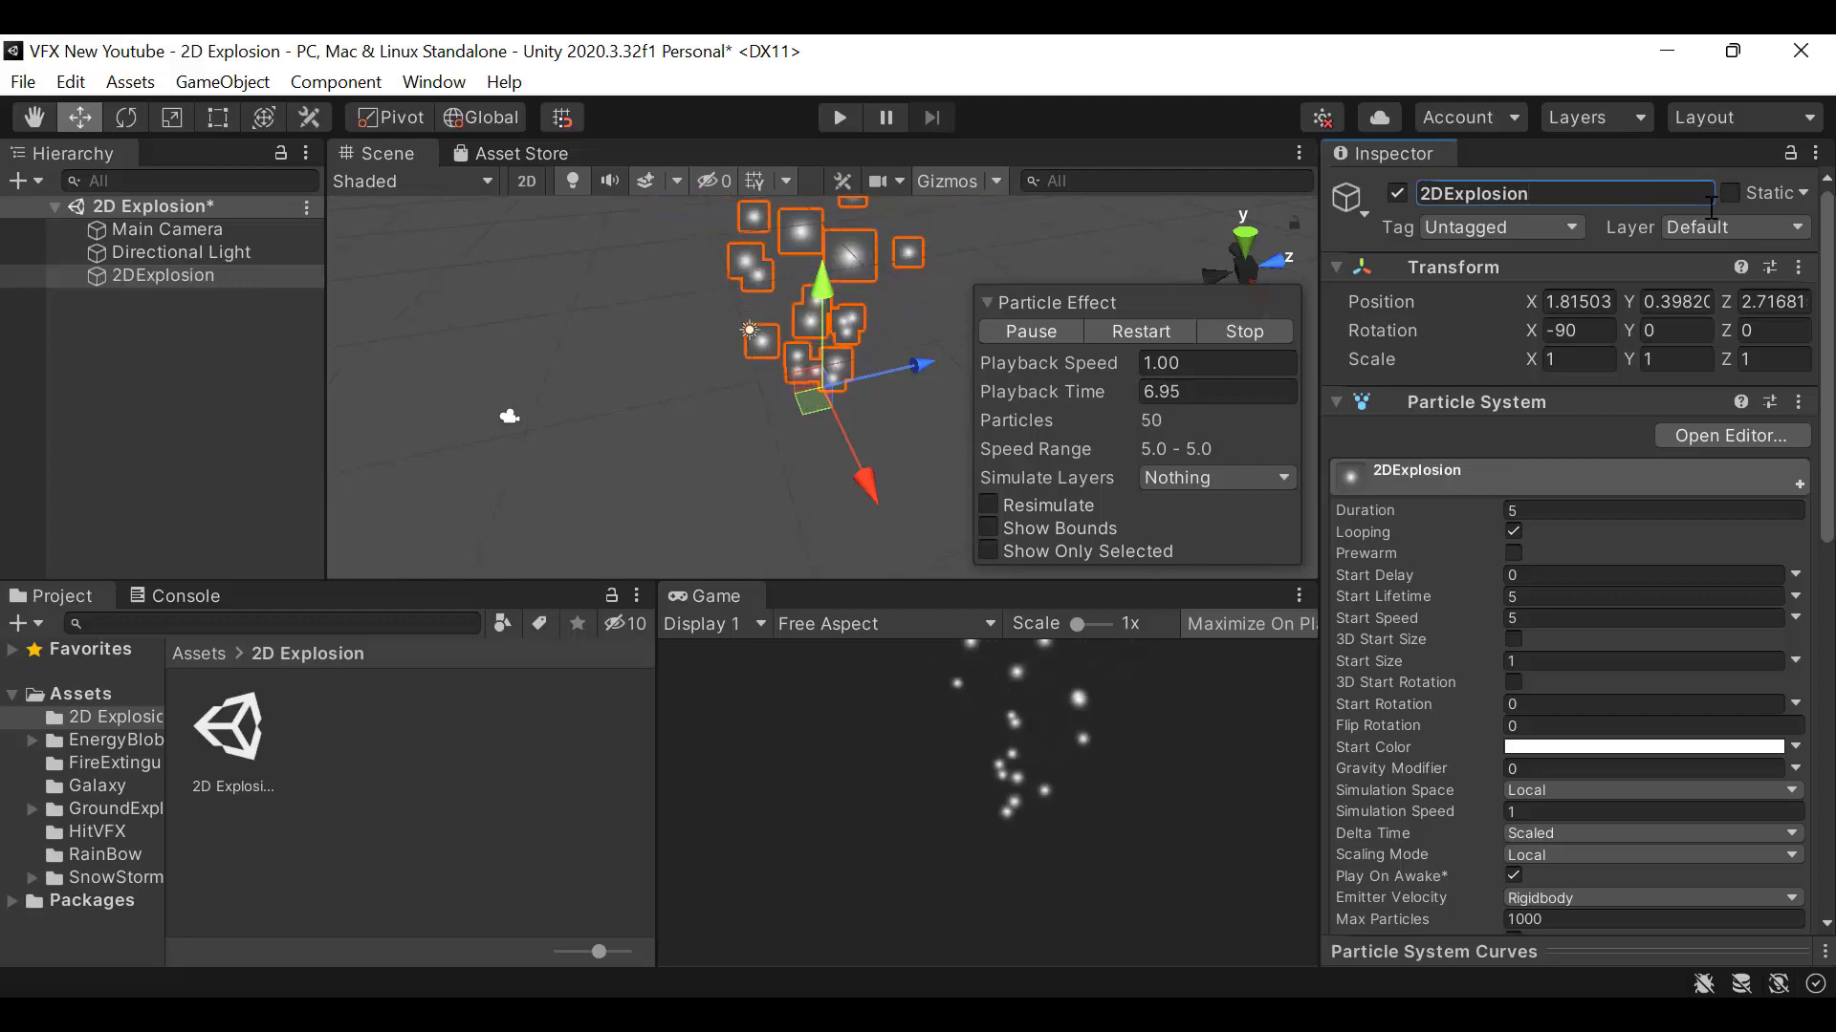
Reset the 2DExplosion object's transform and turn off its Emission, Shape and Renderer modules
{"action": "left_click", "coordinate": [1796, 268]}
{"action": "left_click", "coordinate": [1782, 293]}
{"action": "scroll", "coordinate": [1507, 812], "scroll_direction": "down", "scroll_amount": 6}
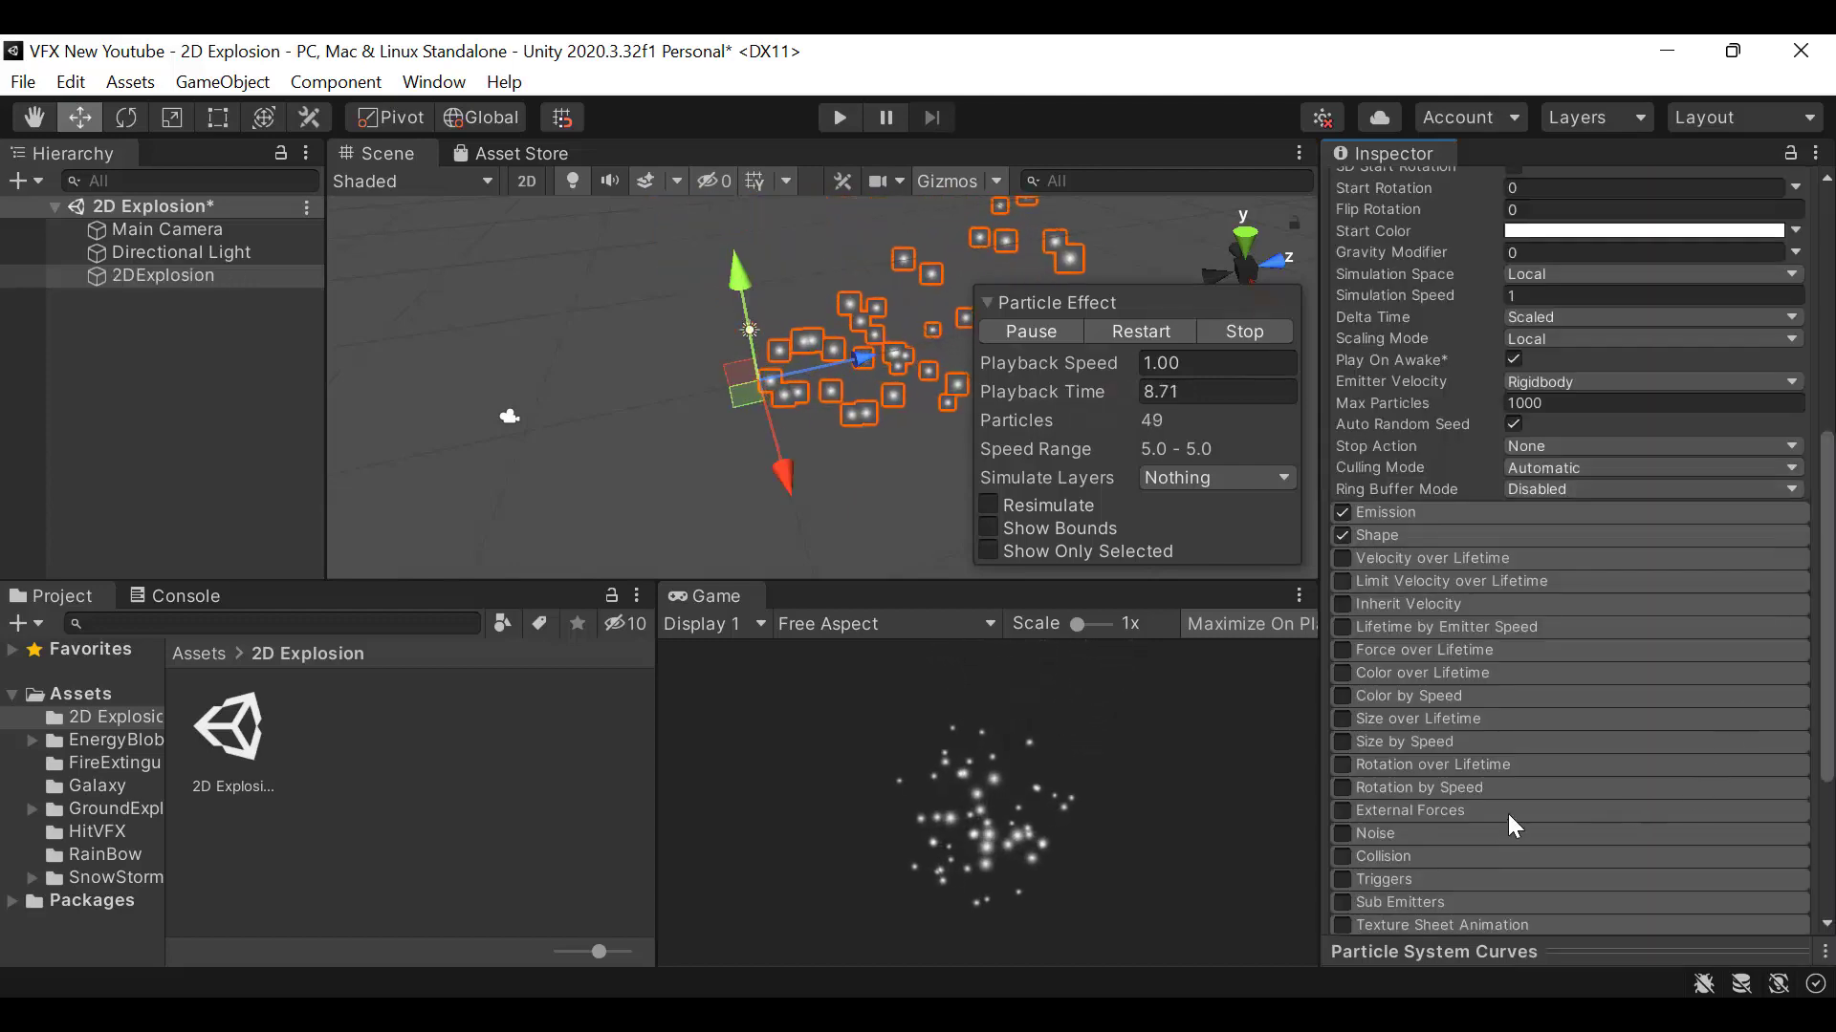
{"action": "scroll", "coordinate": [1506, 826], "scroll_direction": "down", "scroll_amount": 5}
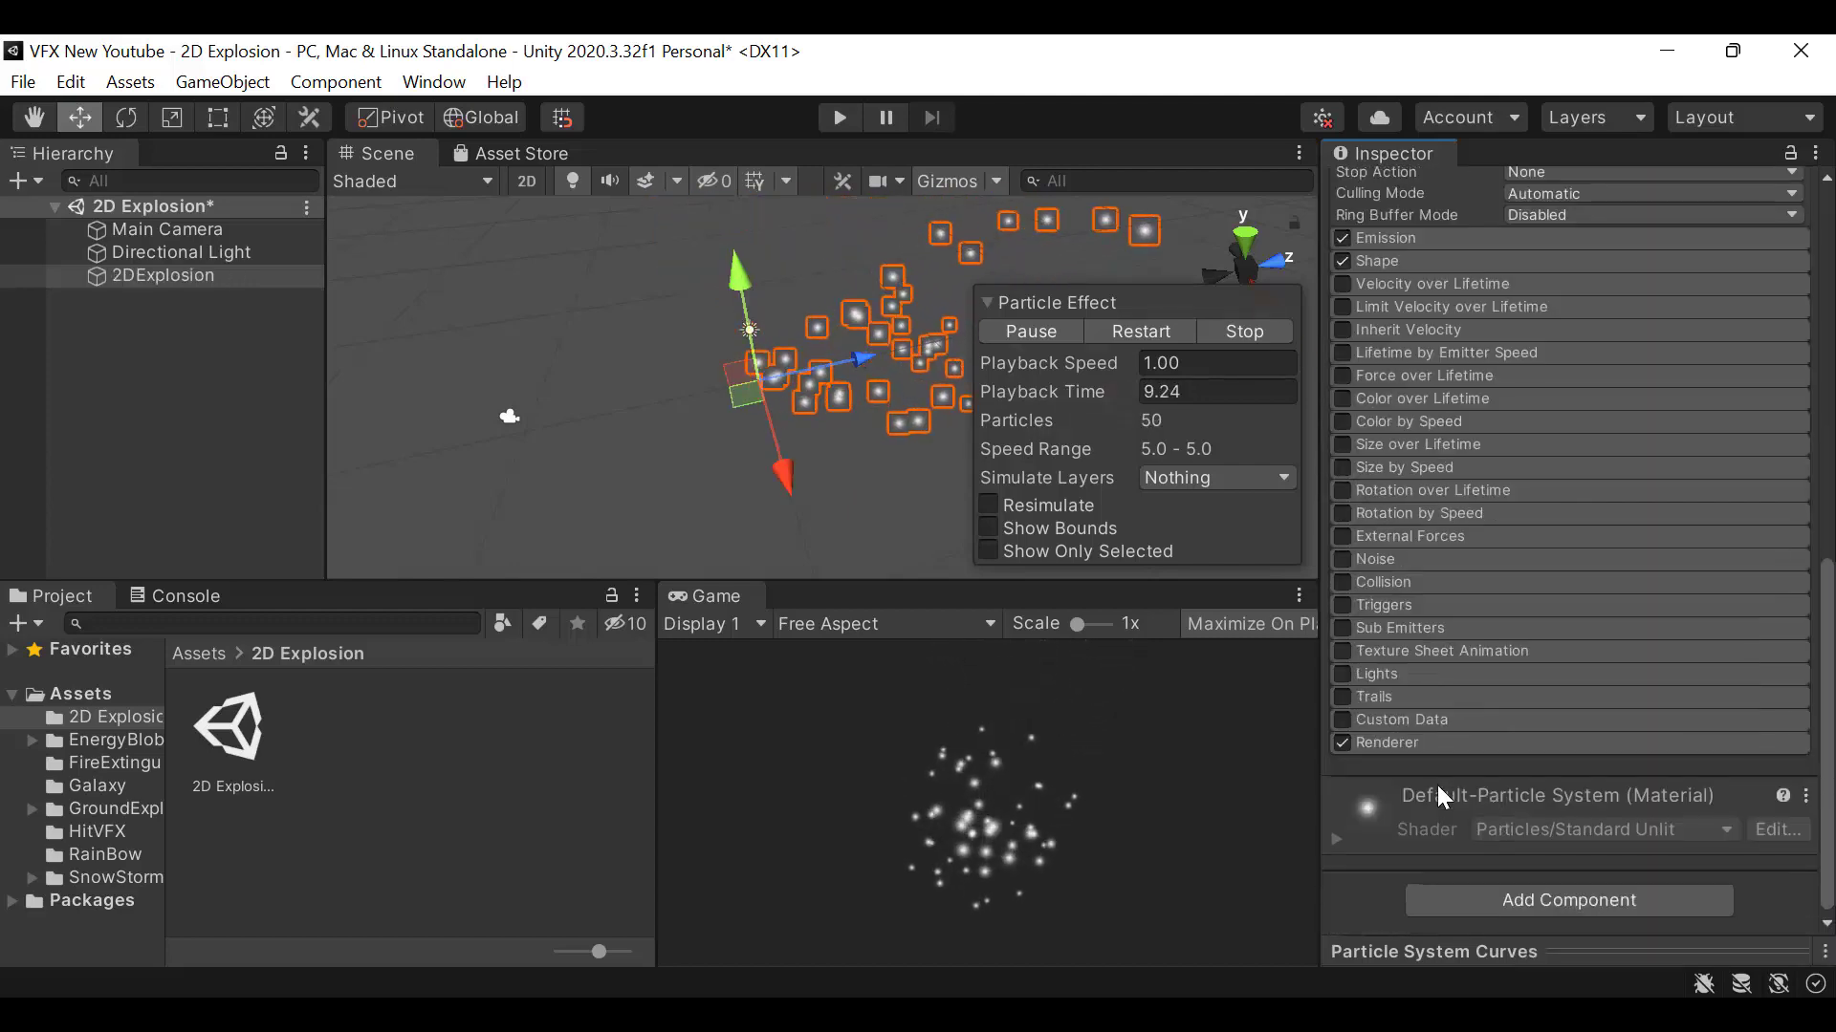
Add a child particle system under 2DExplosion and name it Explosion
{"action": "right_click", "coordinate": [146, 285]}
{"action": "mouse_move", "coordinate": [382, 634]}
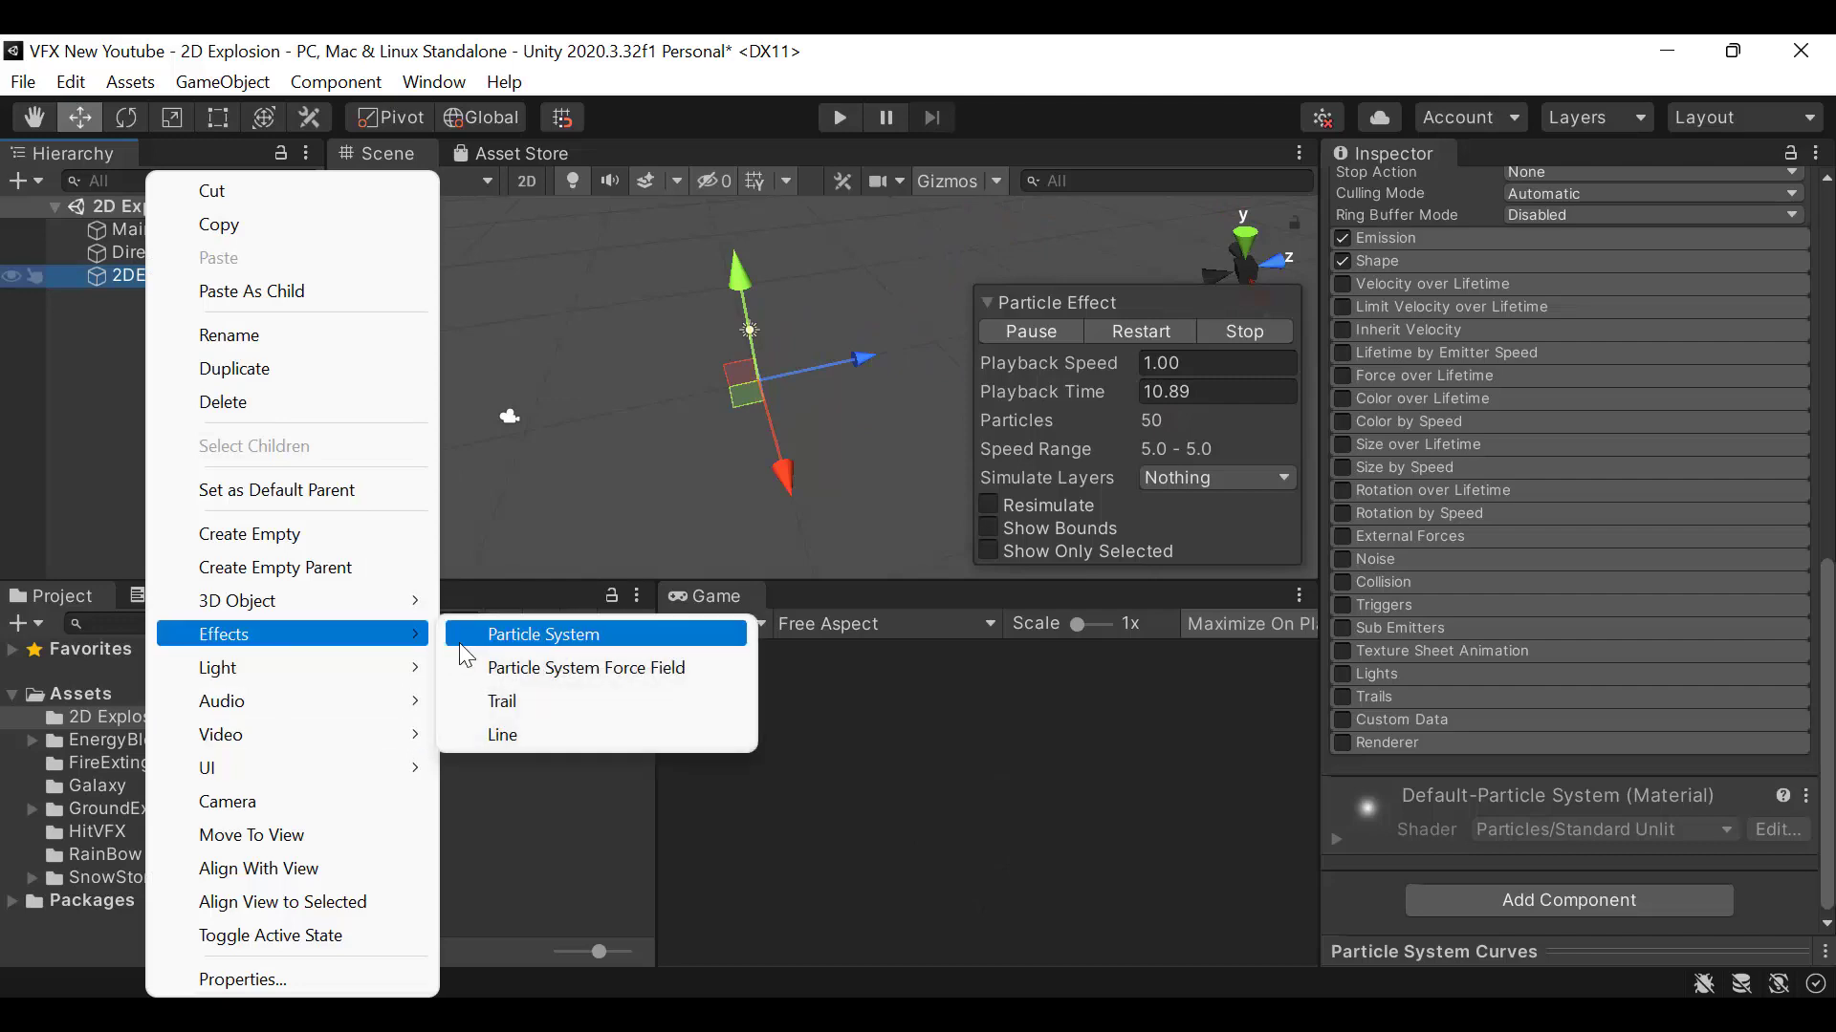
{"action": "left_click", "coordinate": [478, 635]}
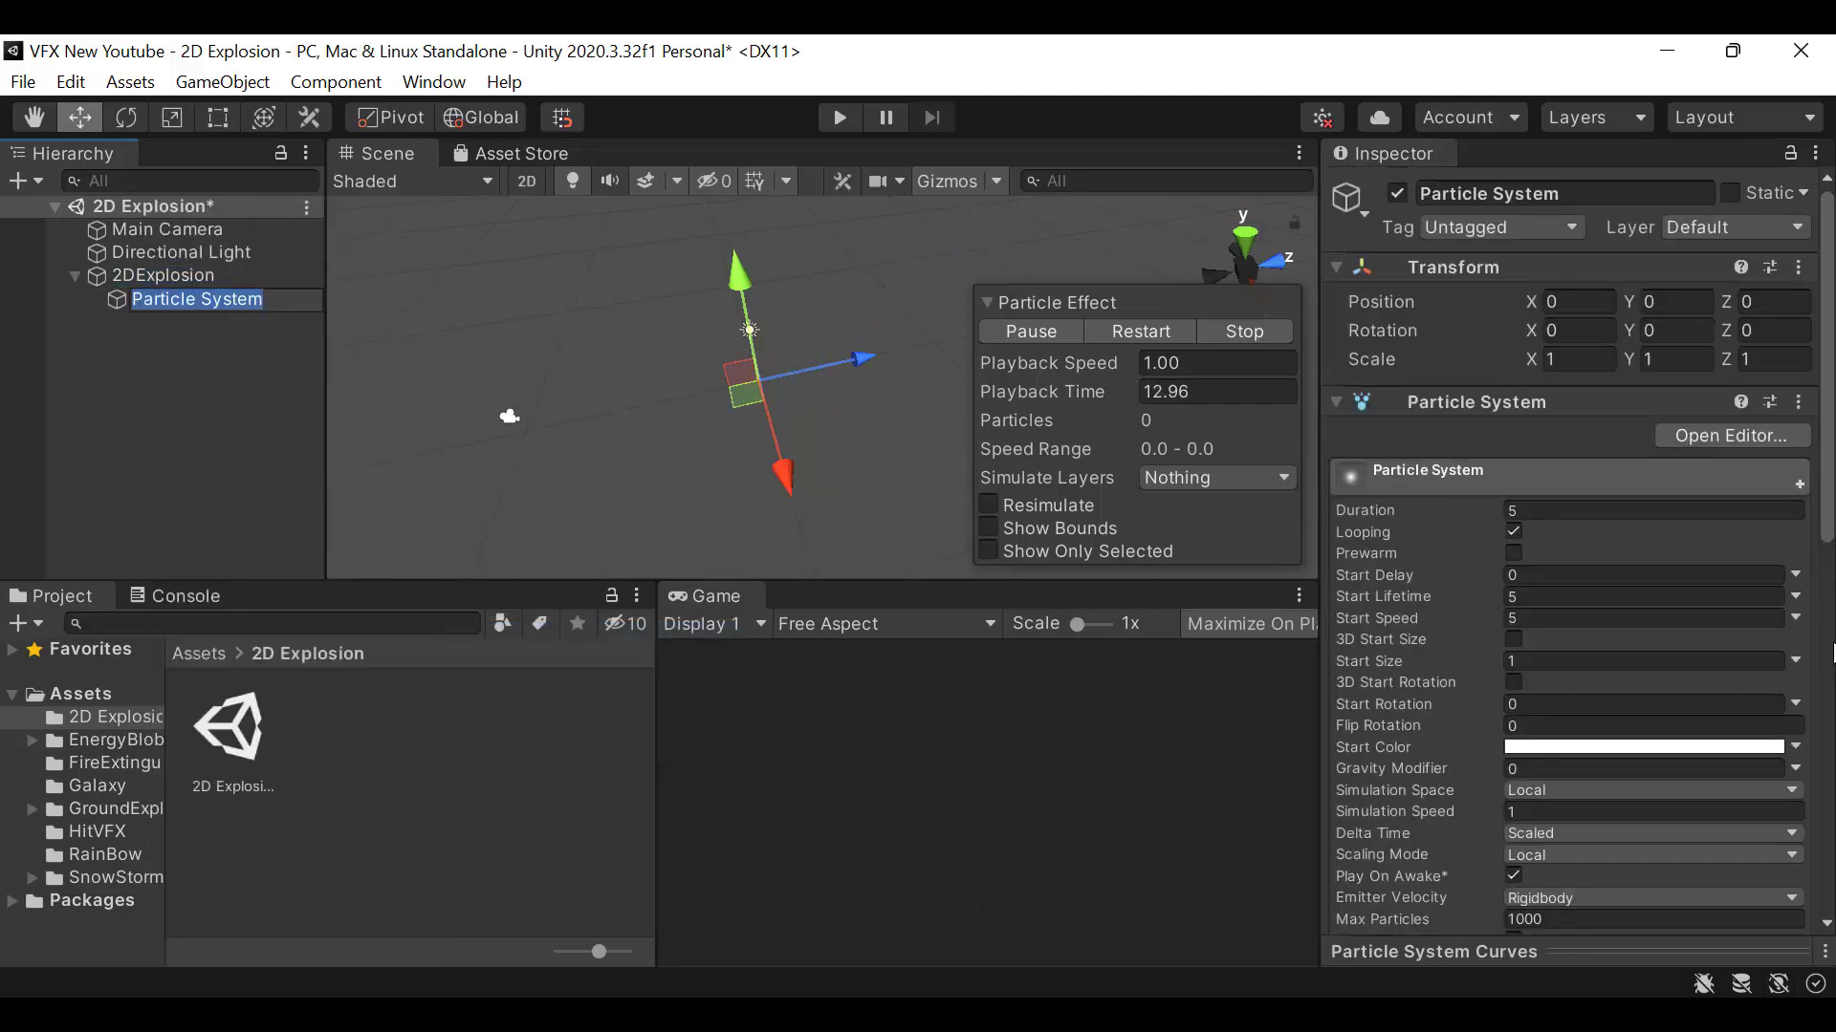
{"action": "scroll", "coordinate": [1582, 478], "scroll_direction": "down", "scroll_amount": 3}
{"action": "scroll", "coordinate": [1582, 478], "scroll_direction": "up", "scroll_amount": 3}
{"action": "left_click", "coordinate": [1576, 196]}
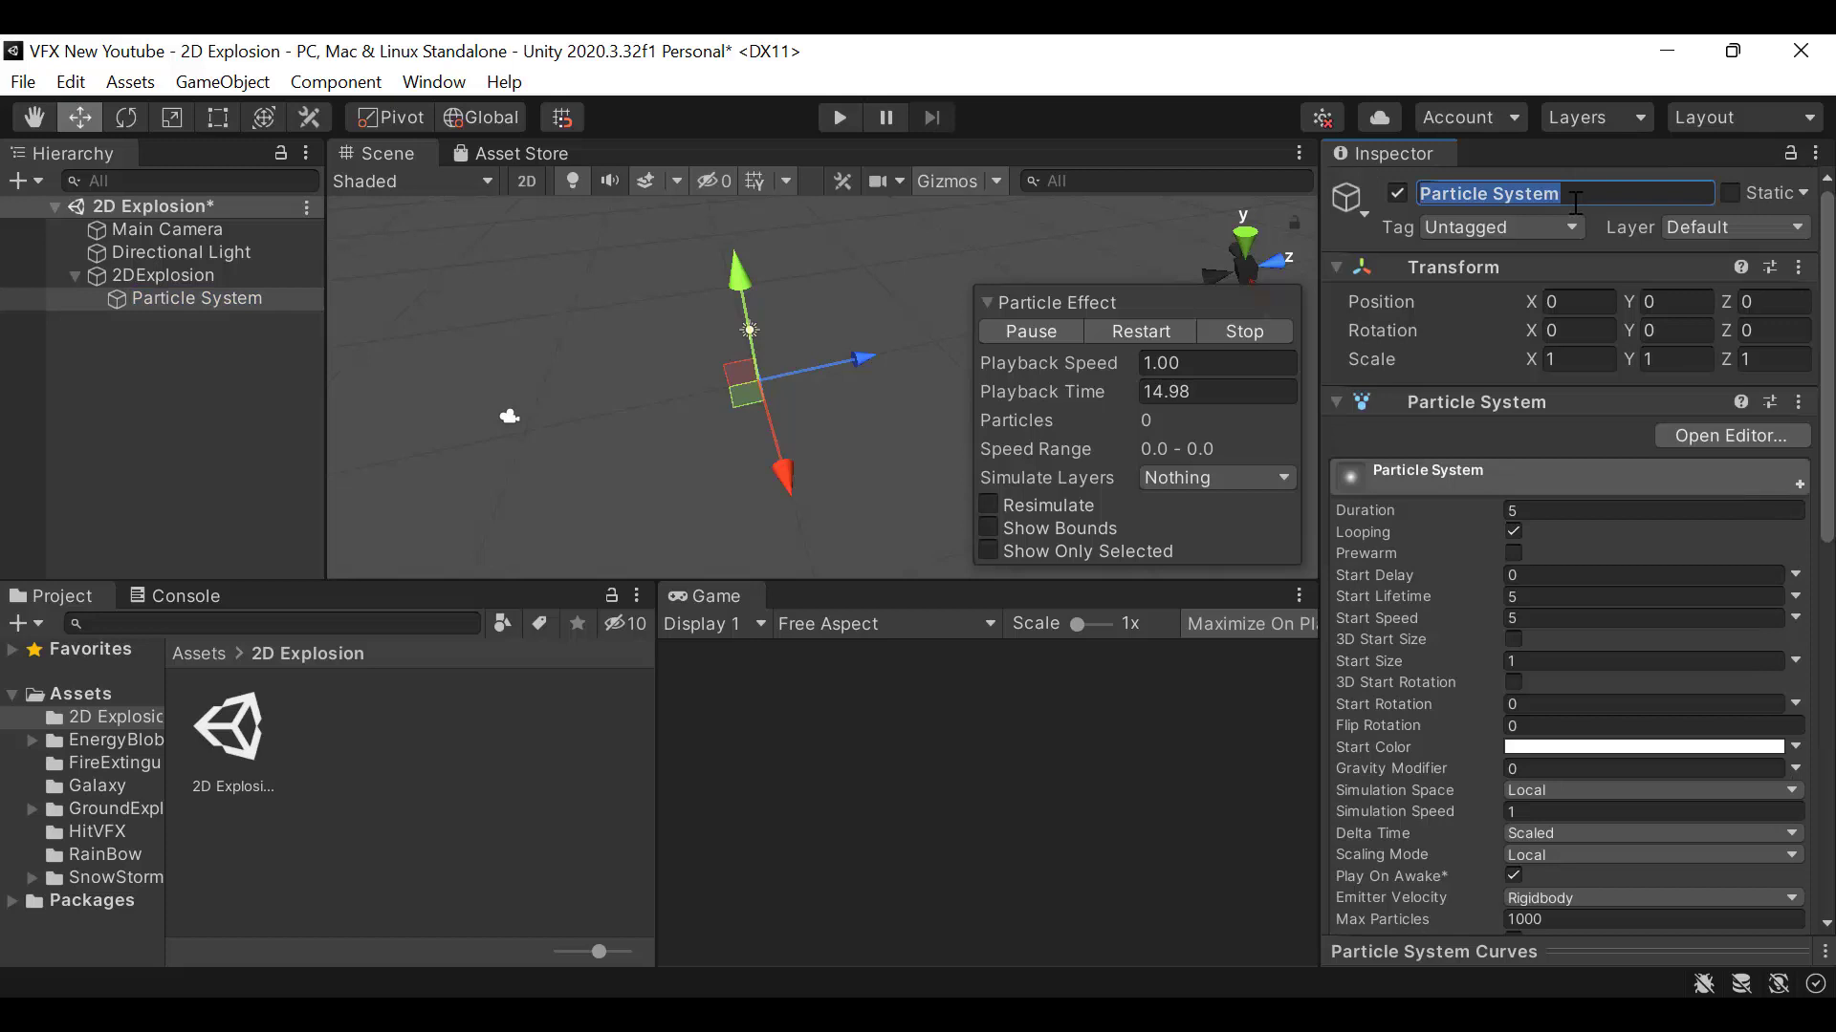
{"action": "type", "text": "Ex"}
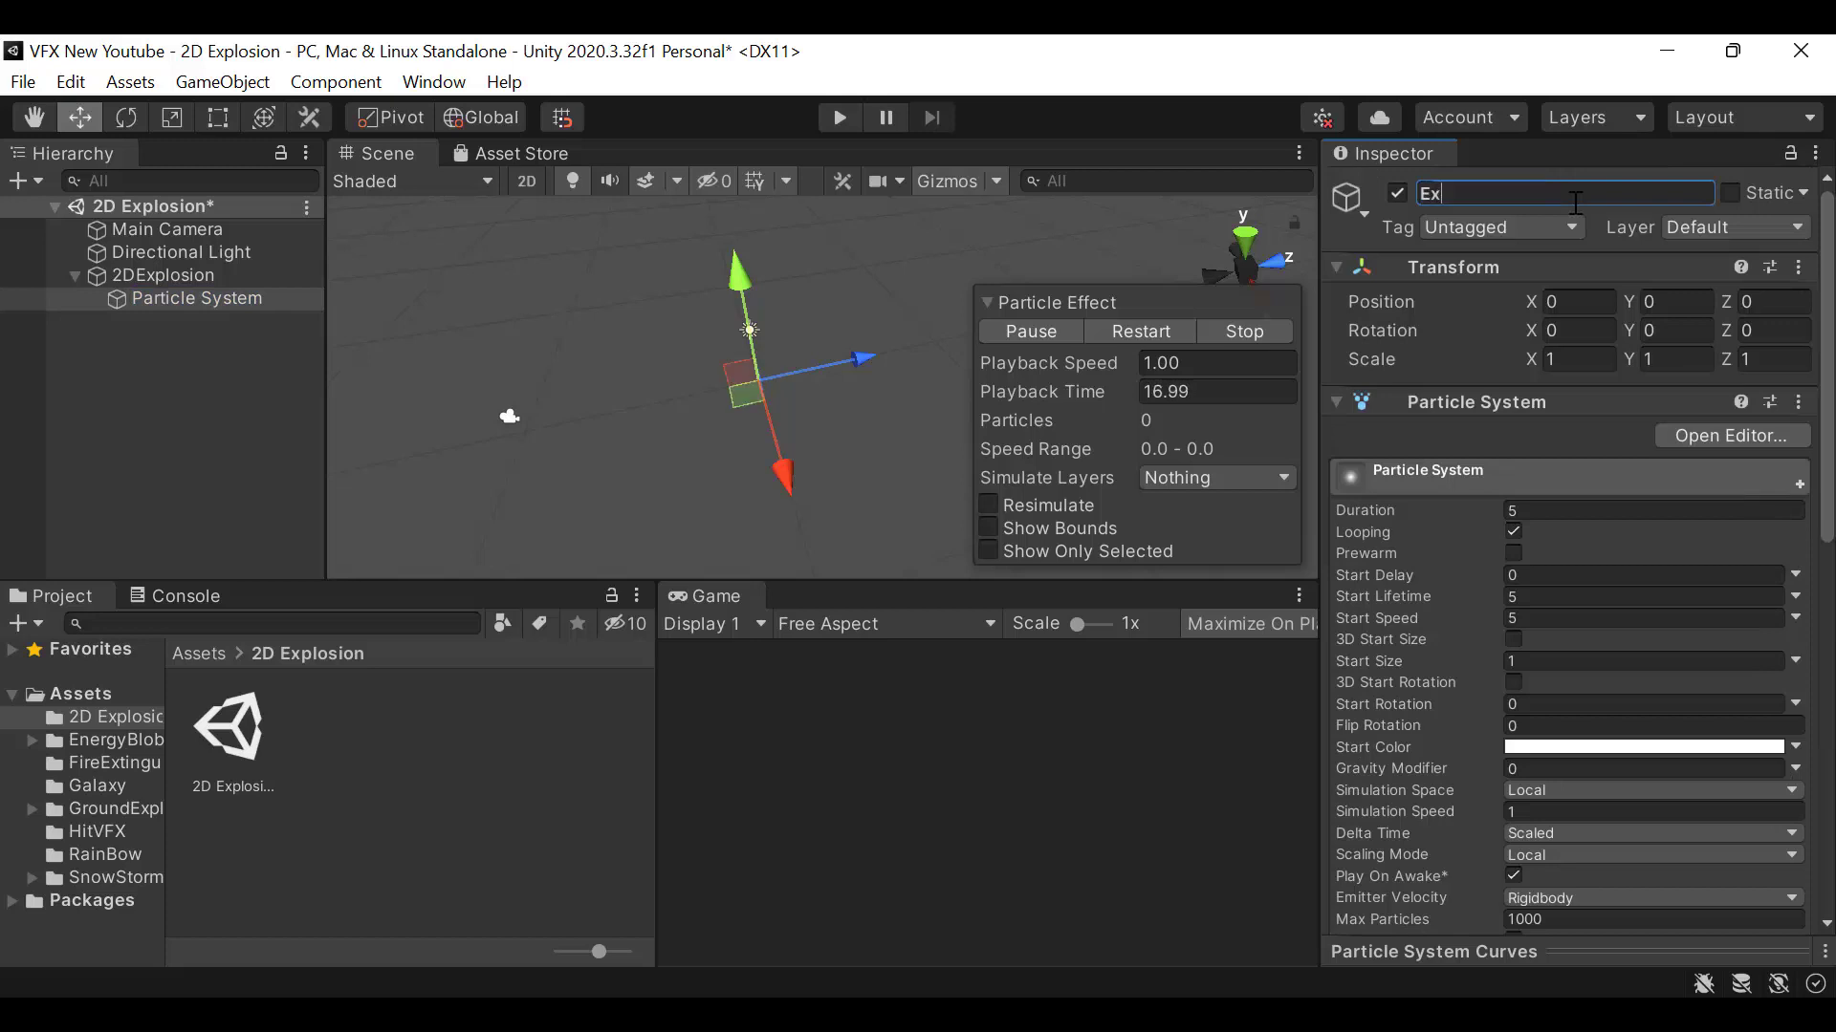
{"action": "type", "text": "plosion"}
{"action": "key", "text": "Return"}
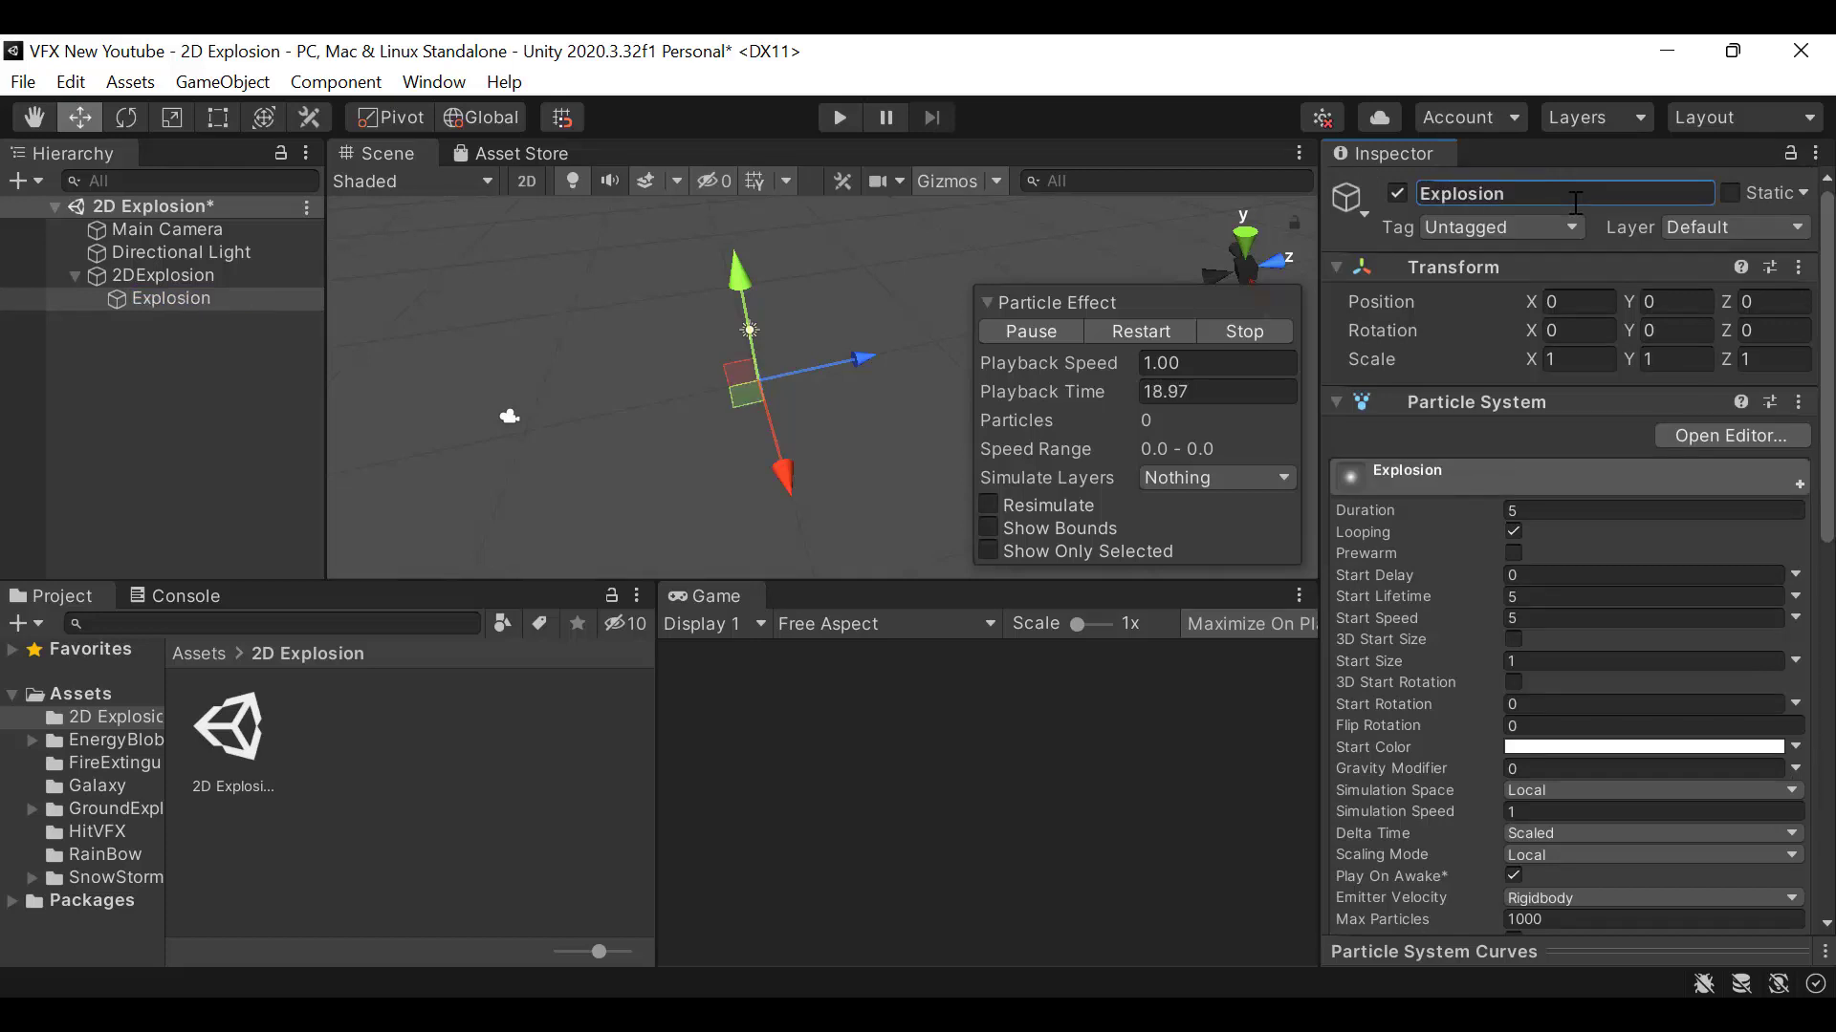
Set the Explosion particle system's Max Particle Size to 3 in its Renderer module and save the scene
{"action": "scroll", "coordinate": [1821, 813], "scroll_direction": "down", "scroll_amount": 10}
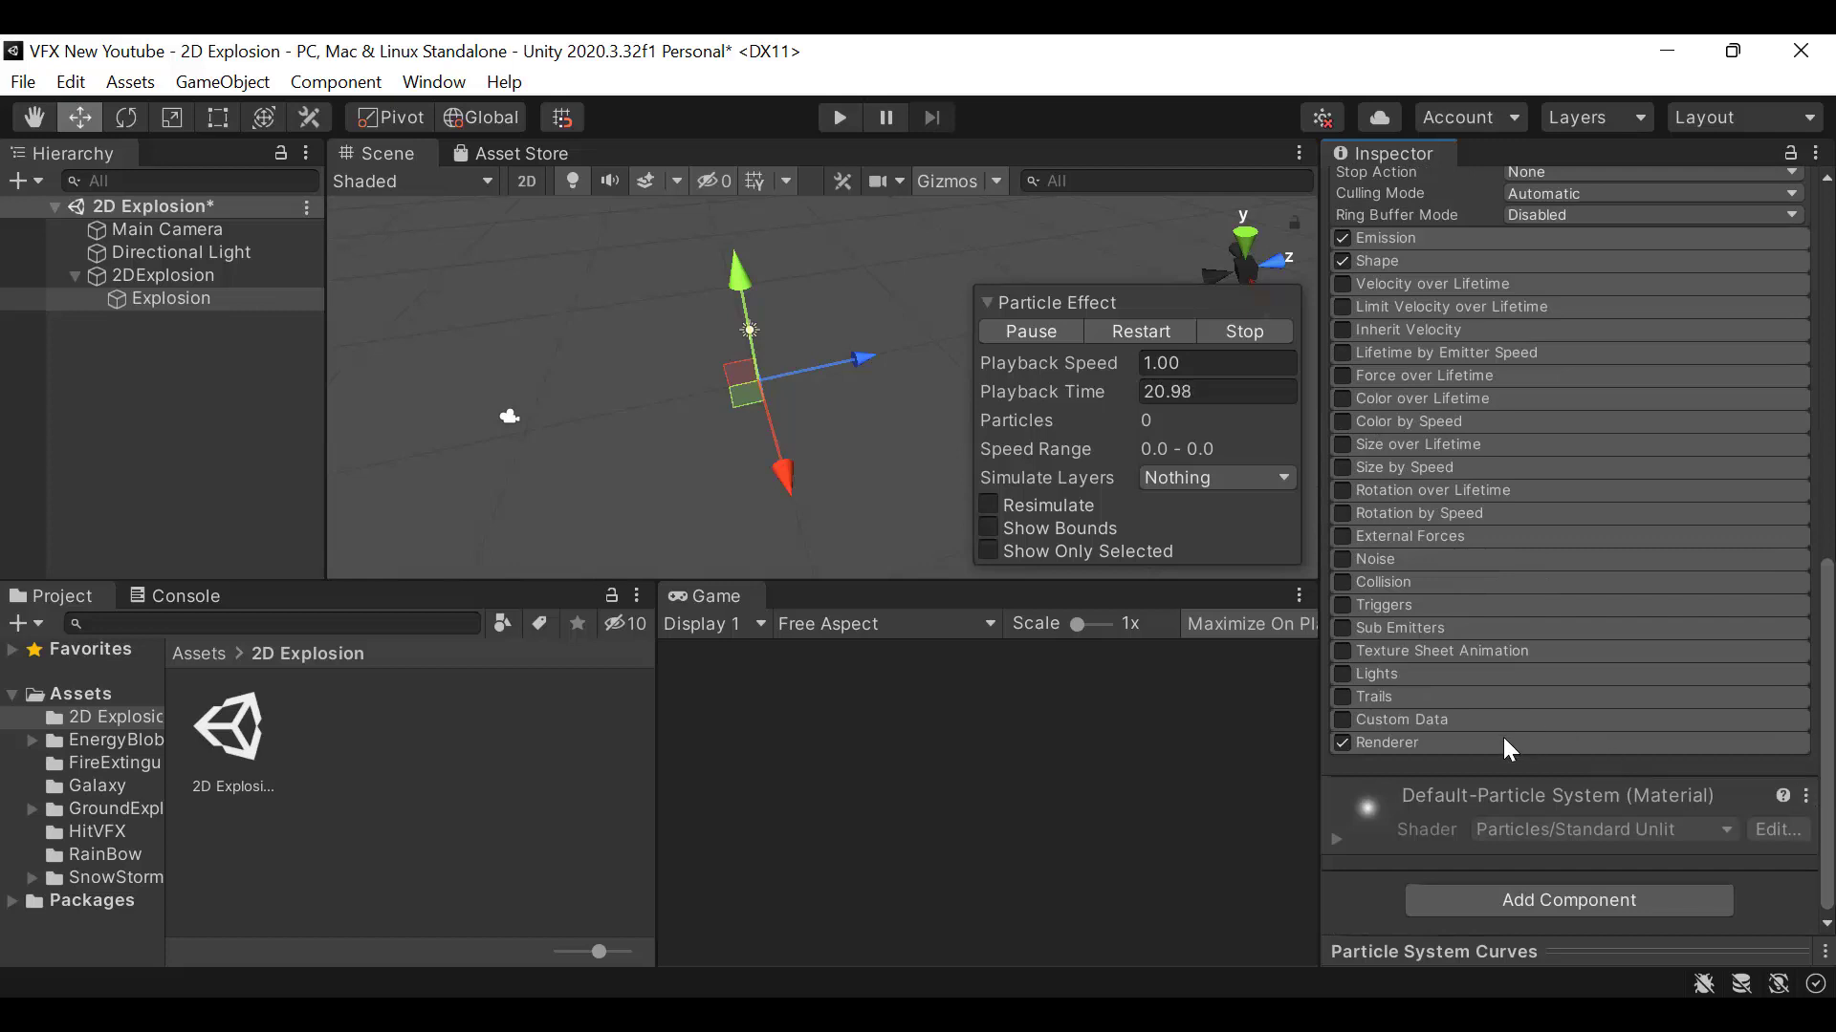
{"action": "left_click", "coordinate": [1478, 742]}
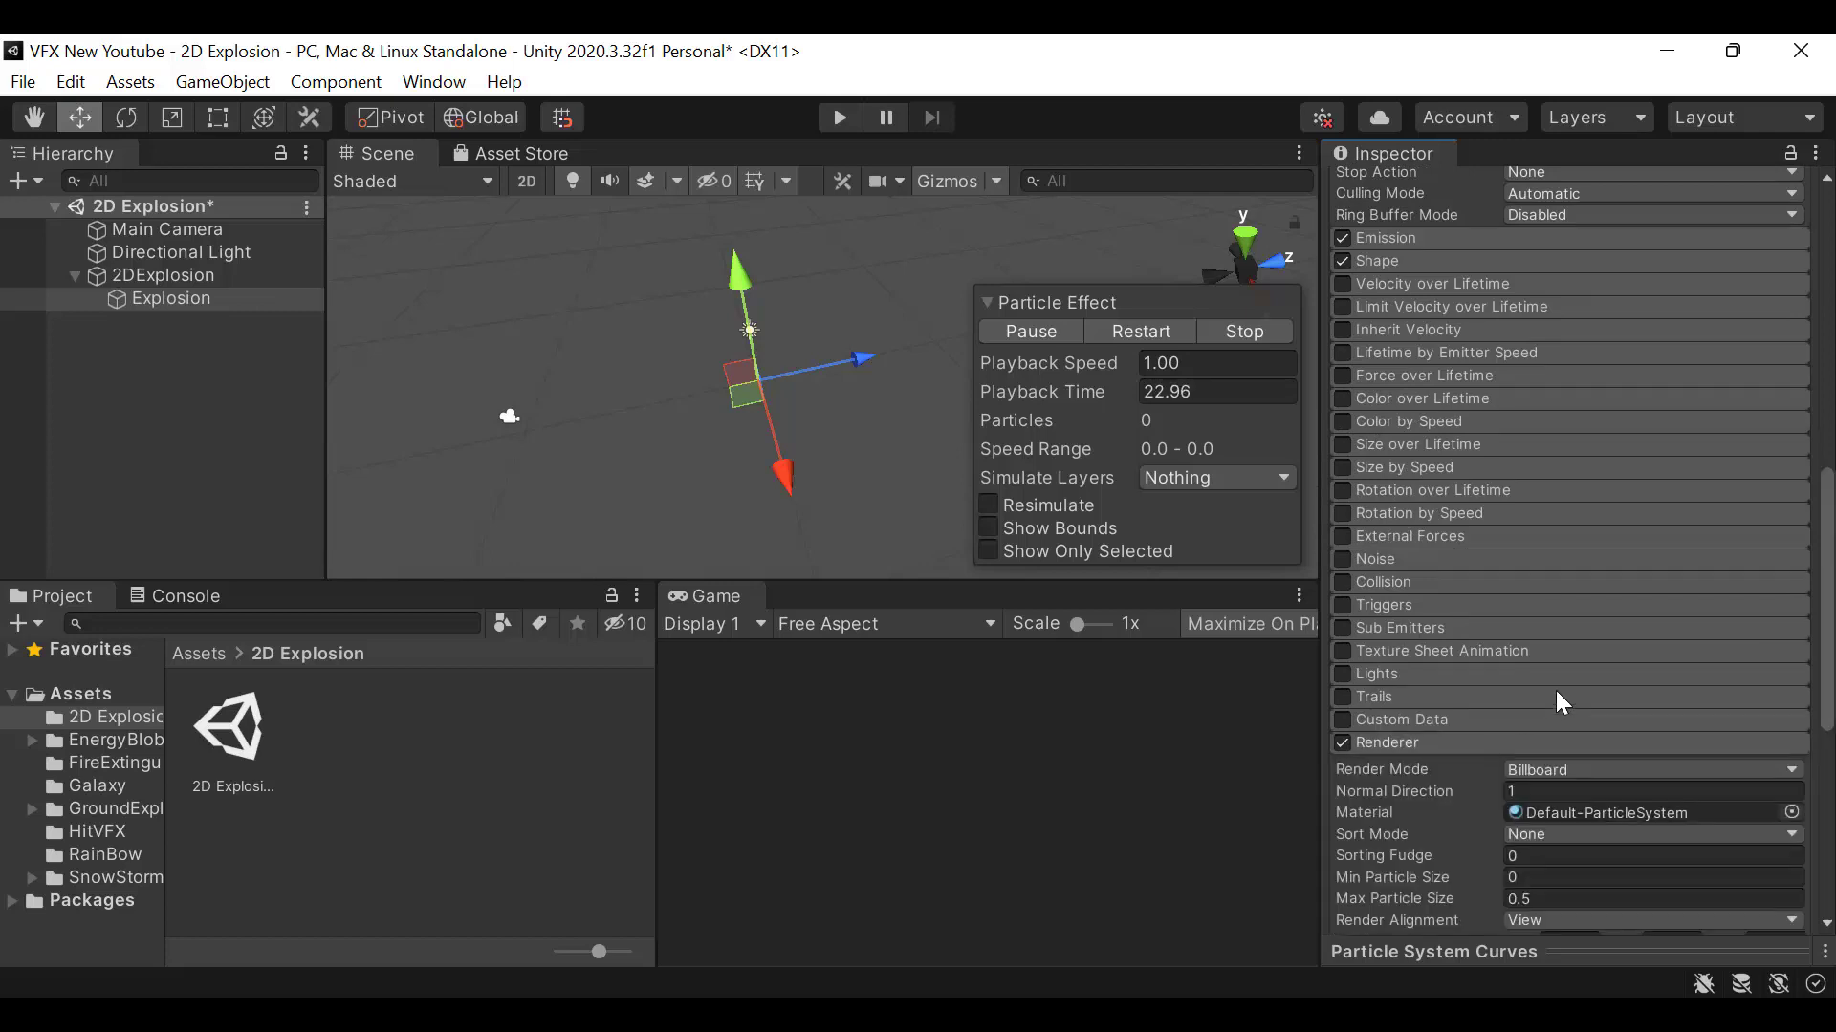
{"action": "scroll", "coordinate": [1558, 670], "scroll_direction": "down", "scroll_amount": 5}
{"action": "left_click", "coordinate": [1552, 383]}
{"action": "type", "text": "3"}
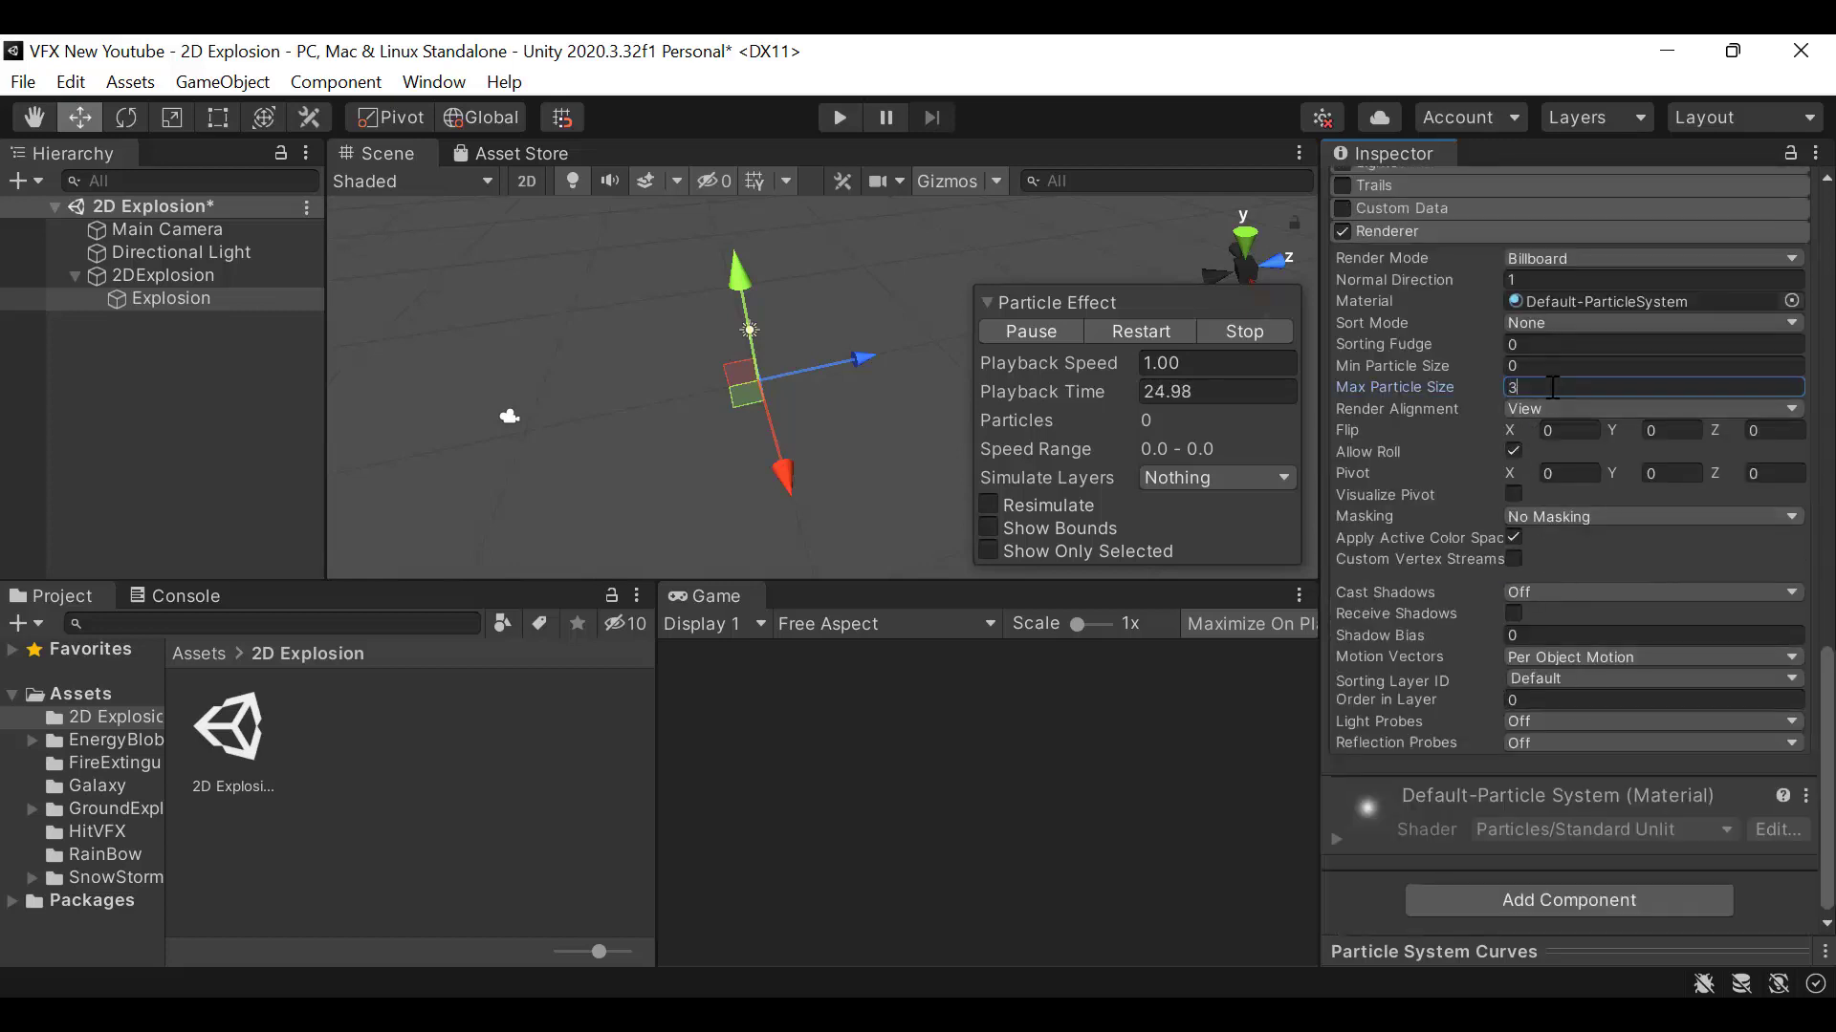
{"action": "key", "text": "ctrl+s"}
Turn off Looping for the Explosion particles and set Start Lifetime to random between two constants, 0.1 and 1
{"action": "scroll", "coordinate": [1558, 429], "scroll_direction": "up", "scroll_amount": 7}
{"action": "scroll", "coordinate": [1486, 342], "scroll_direction": "up", "scroll_amount": 4}
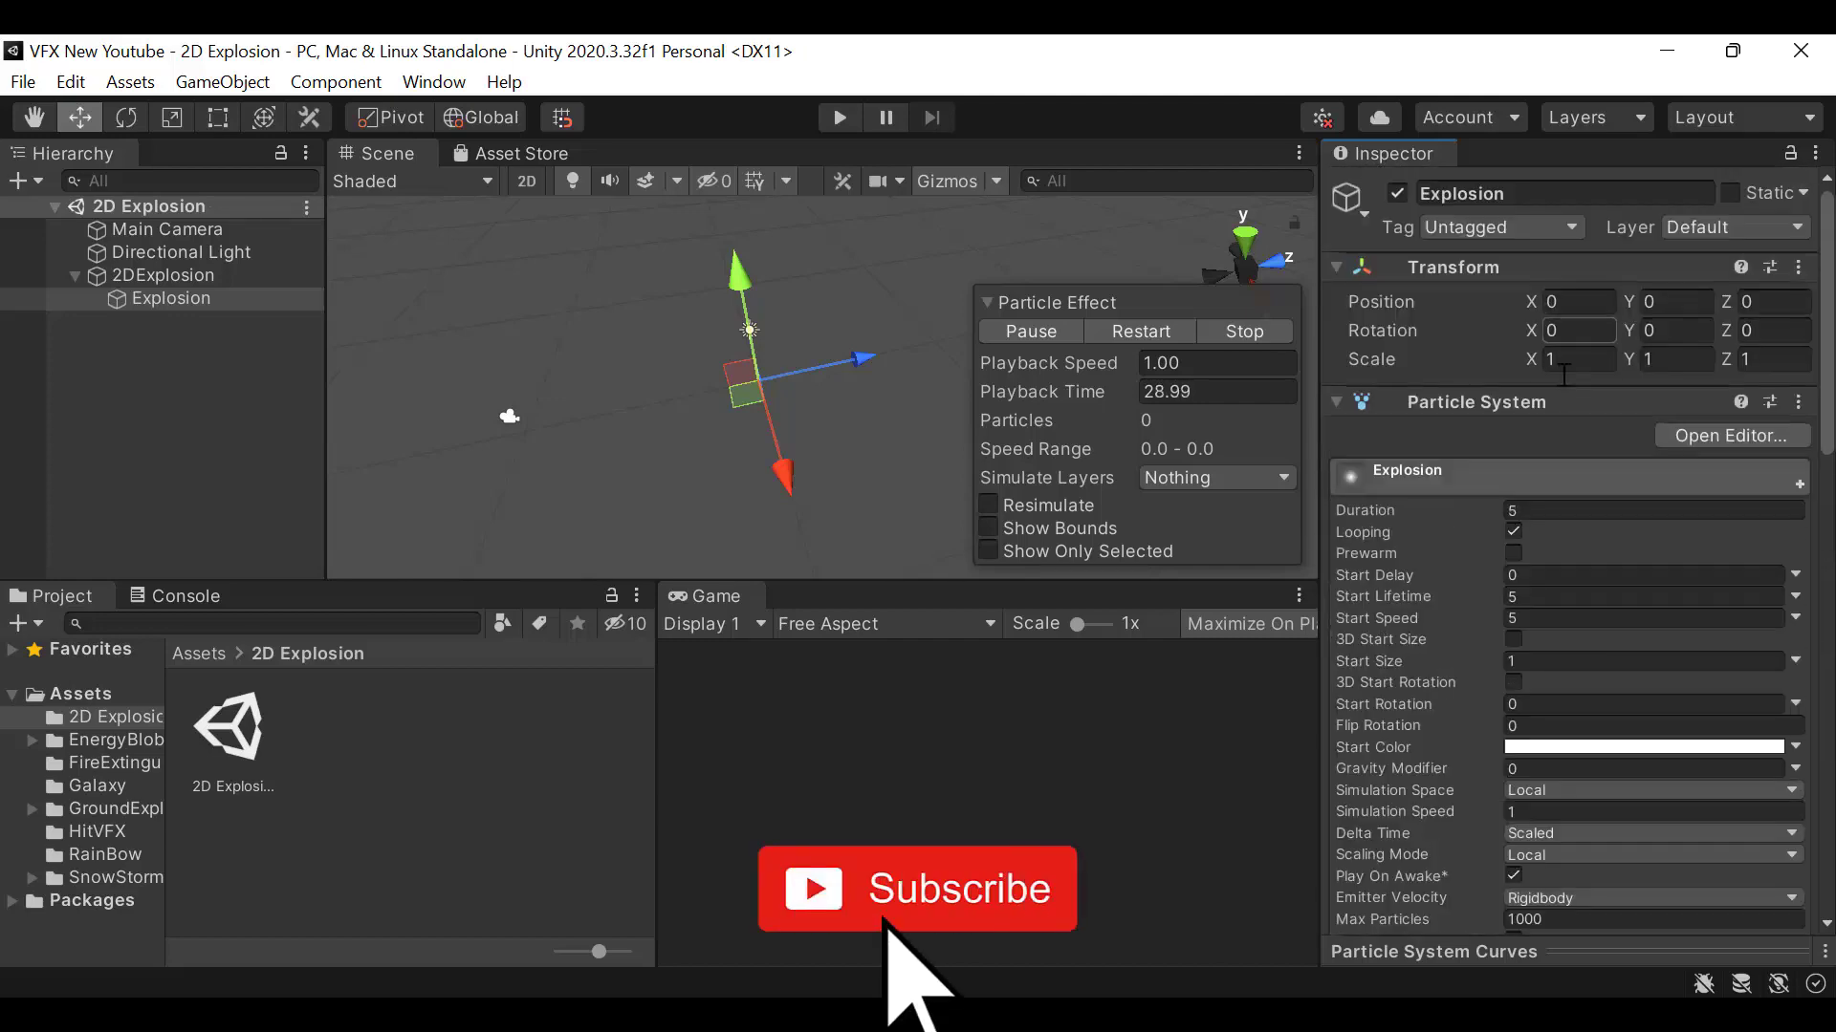
{"action": "left_click", "coordinate": [1510, 532]}
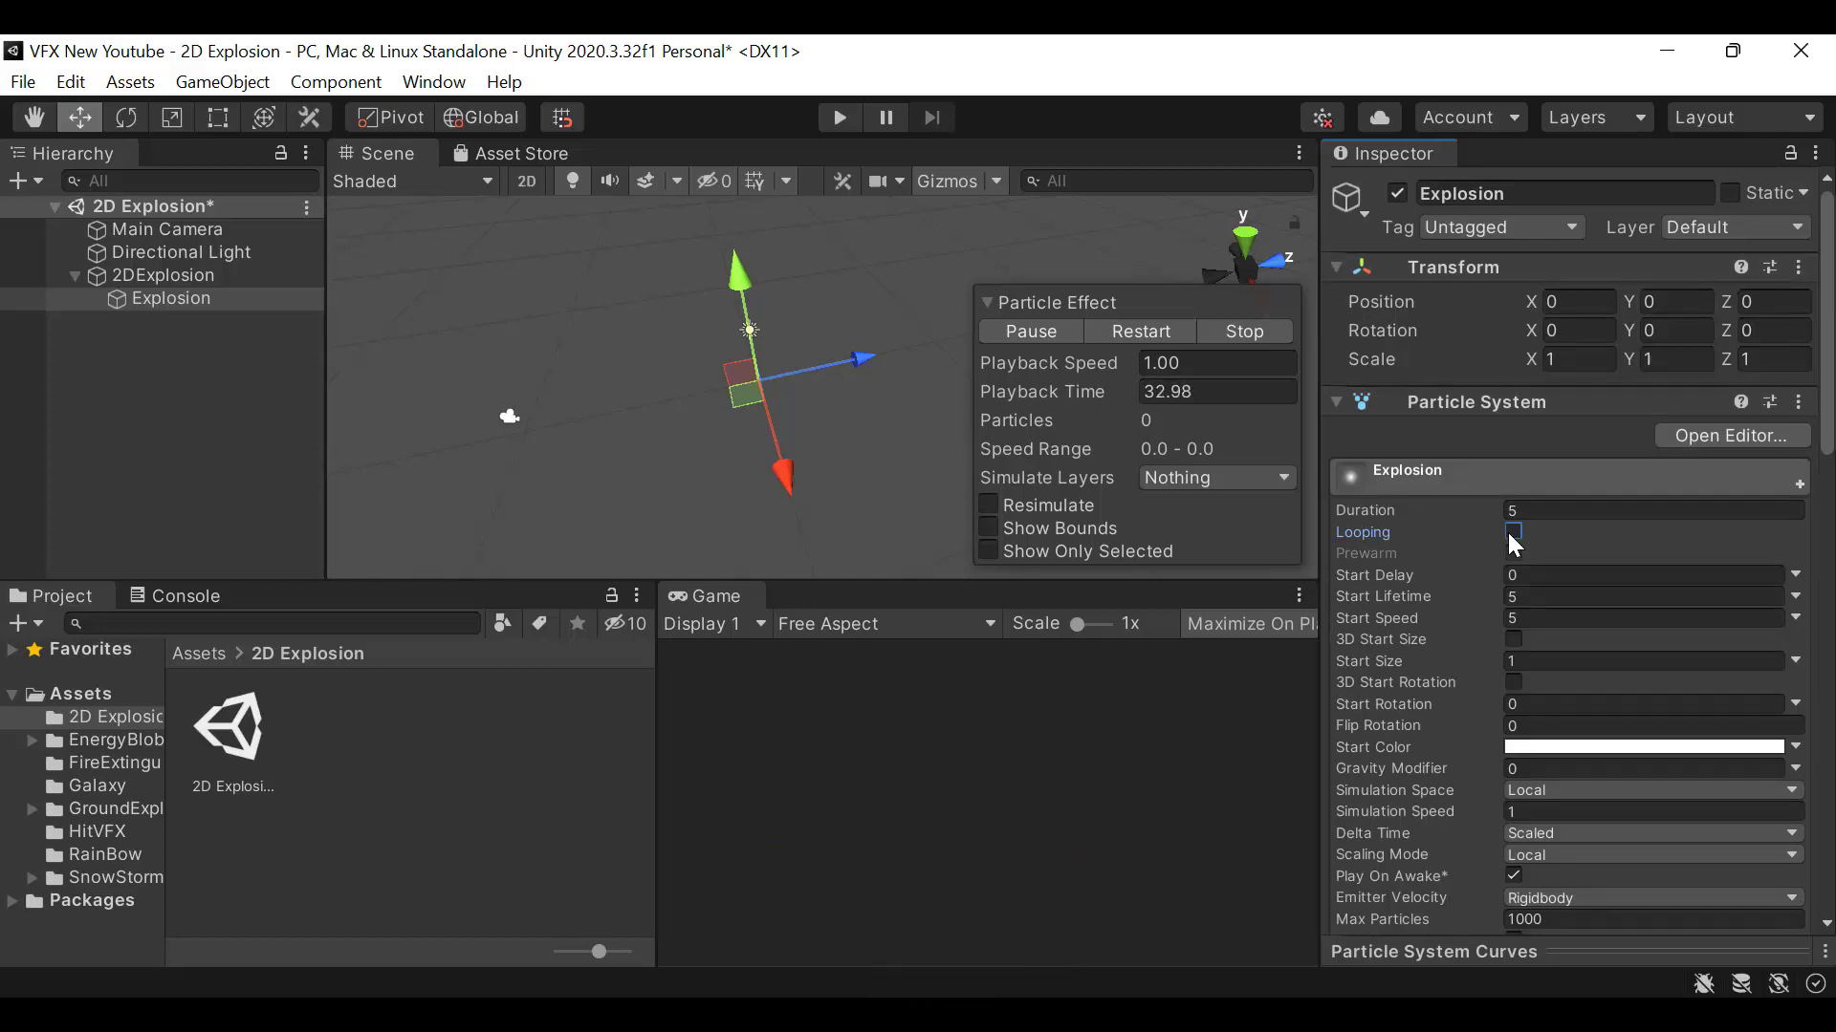
{"action": "left_click", "coordinate": [1795, 617]}
{"action": "left_click", "coordinate": [1752, 690]}
{"action": "left_click", "coordinate": [1600, 596]}
{"action": "type", "text": "0.1"}
{"action": "left_click", "coordinate": [1739, 597]}
{"action": "type", "text": "1"}
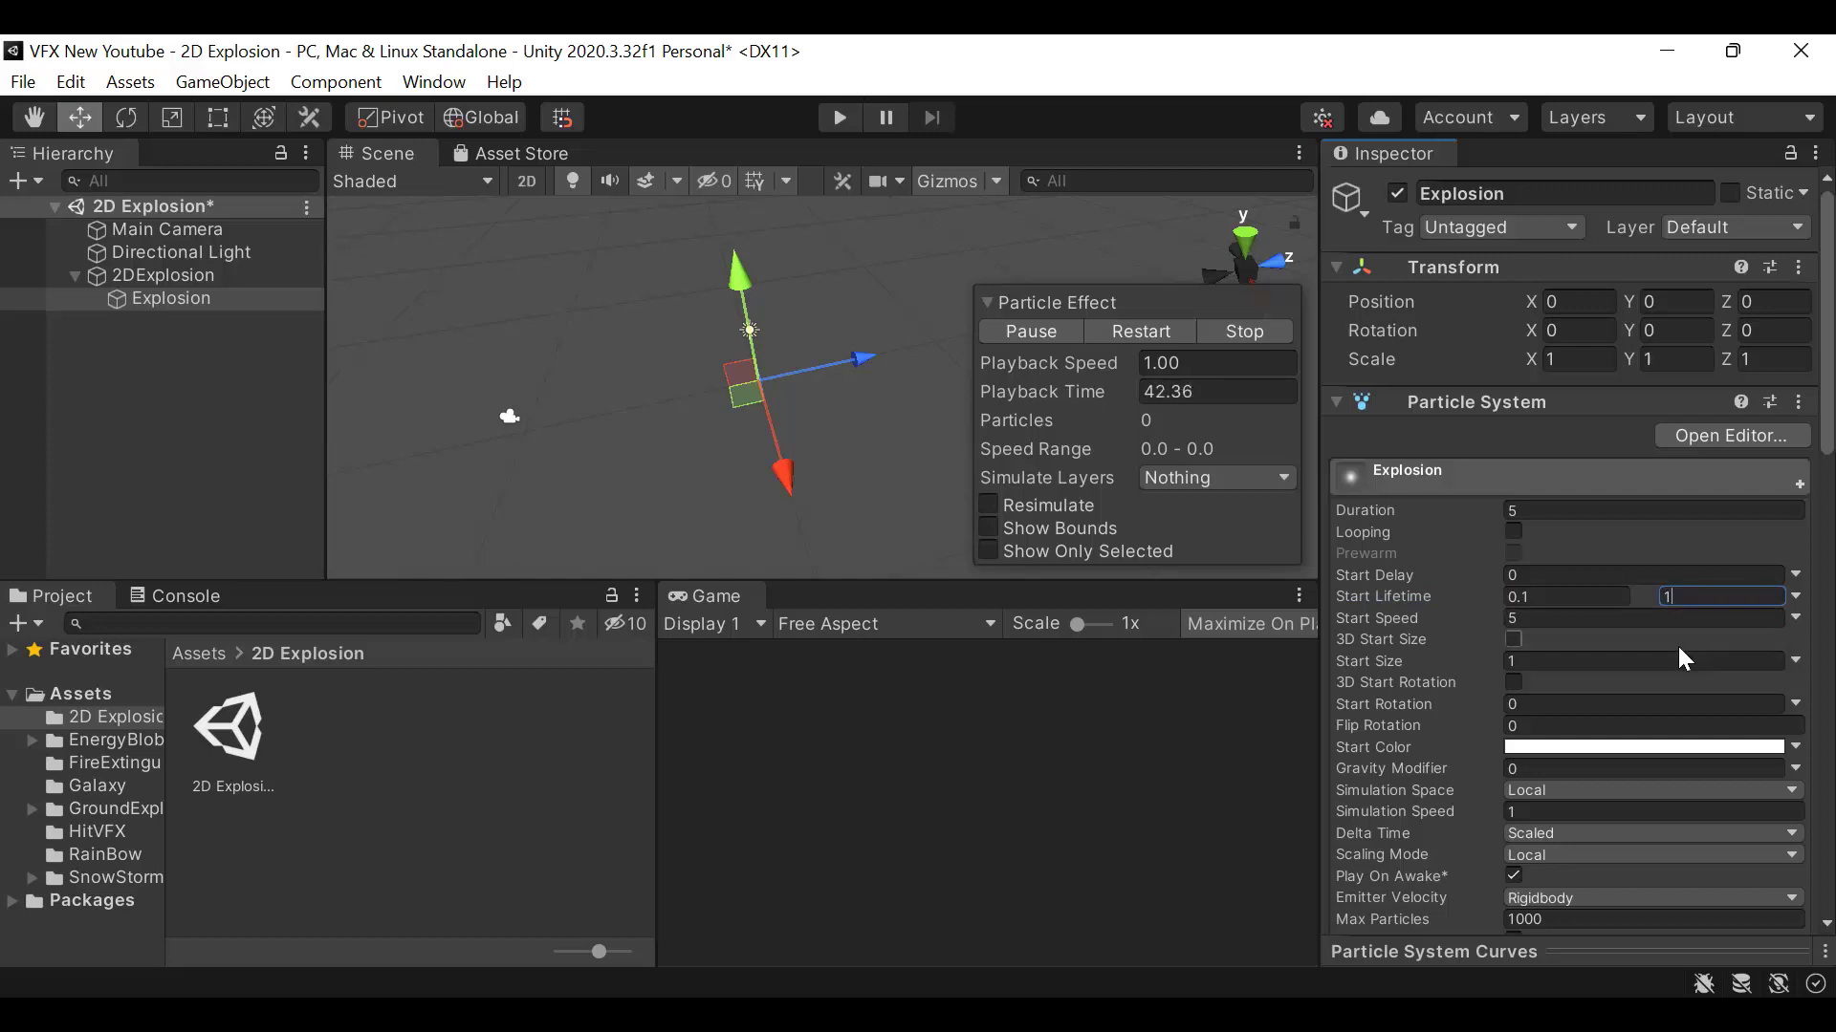
Set the Explosion's Start Speed to 0 and its Start Size to random between two constants, 8 and 10
{"action": "left_click", "coordinate": [1677, 660]}
{"action": "left_click", "coordinate": [1583, 612]}
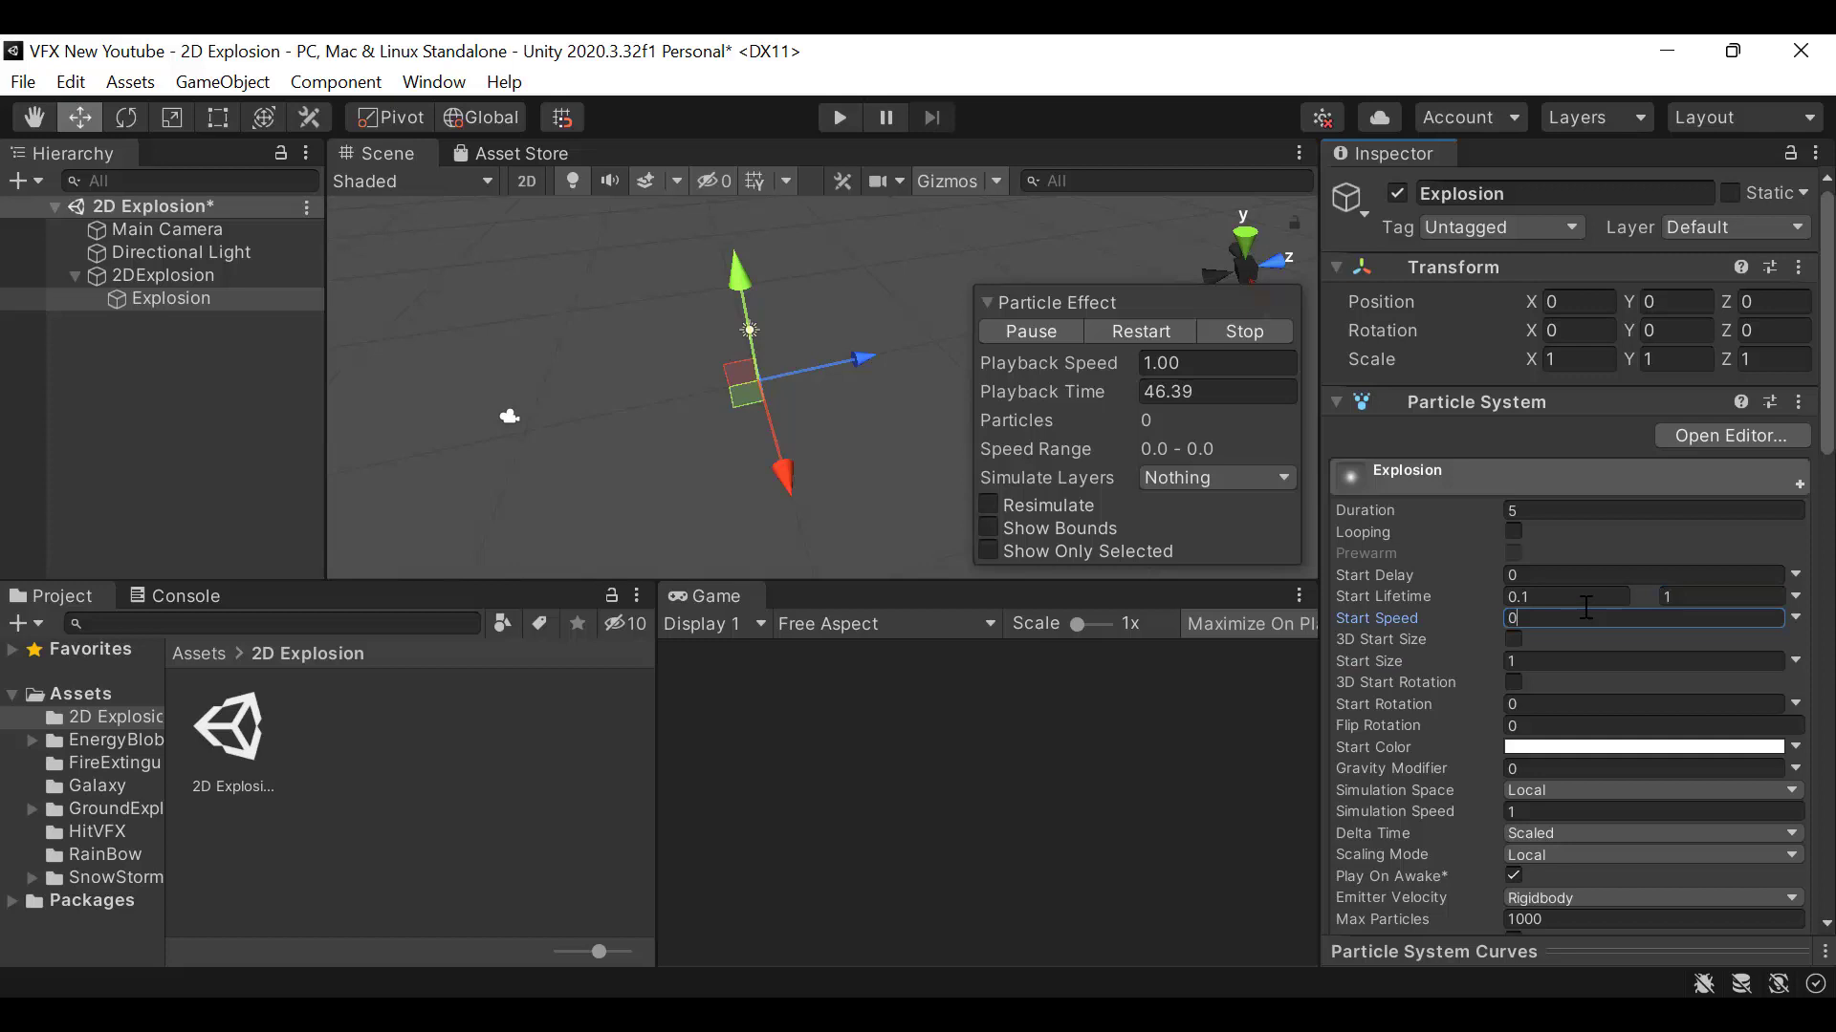
{"action": "left_click", "coordinate": [1795, 661]}
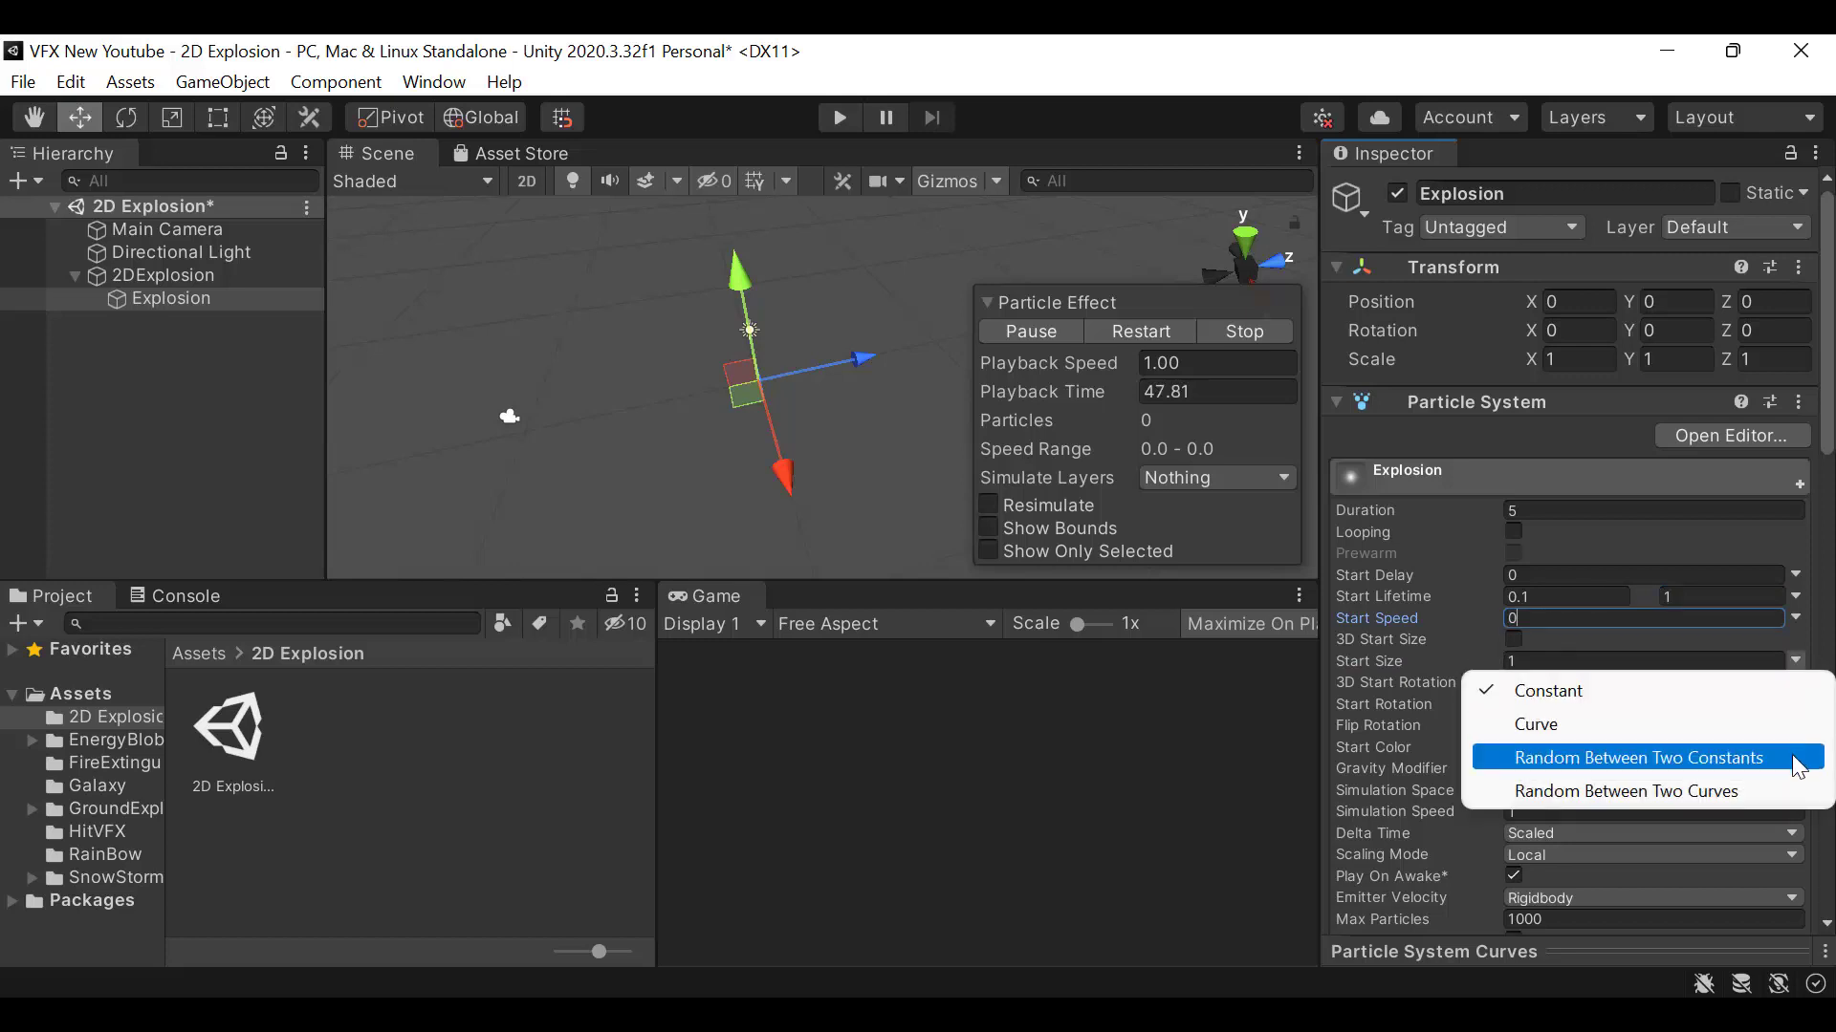
{"action": "left_click", "coordinate": [1797, 762]}
{"action": "left_click", "coordinate": [1579, 661]}
{"action": "type", "text": "8"}
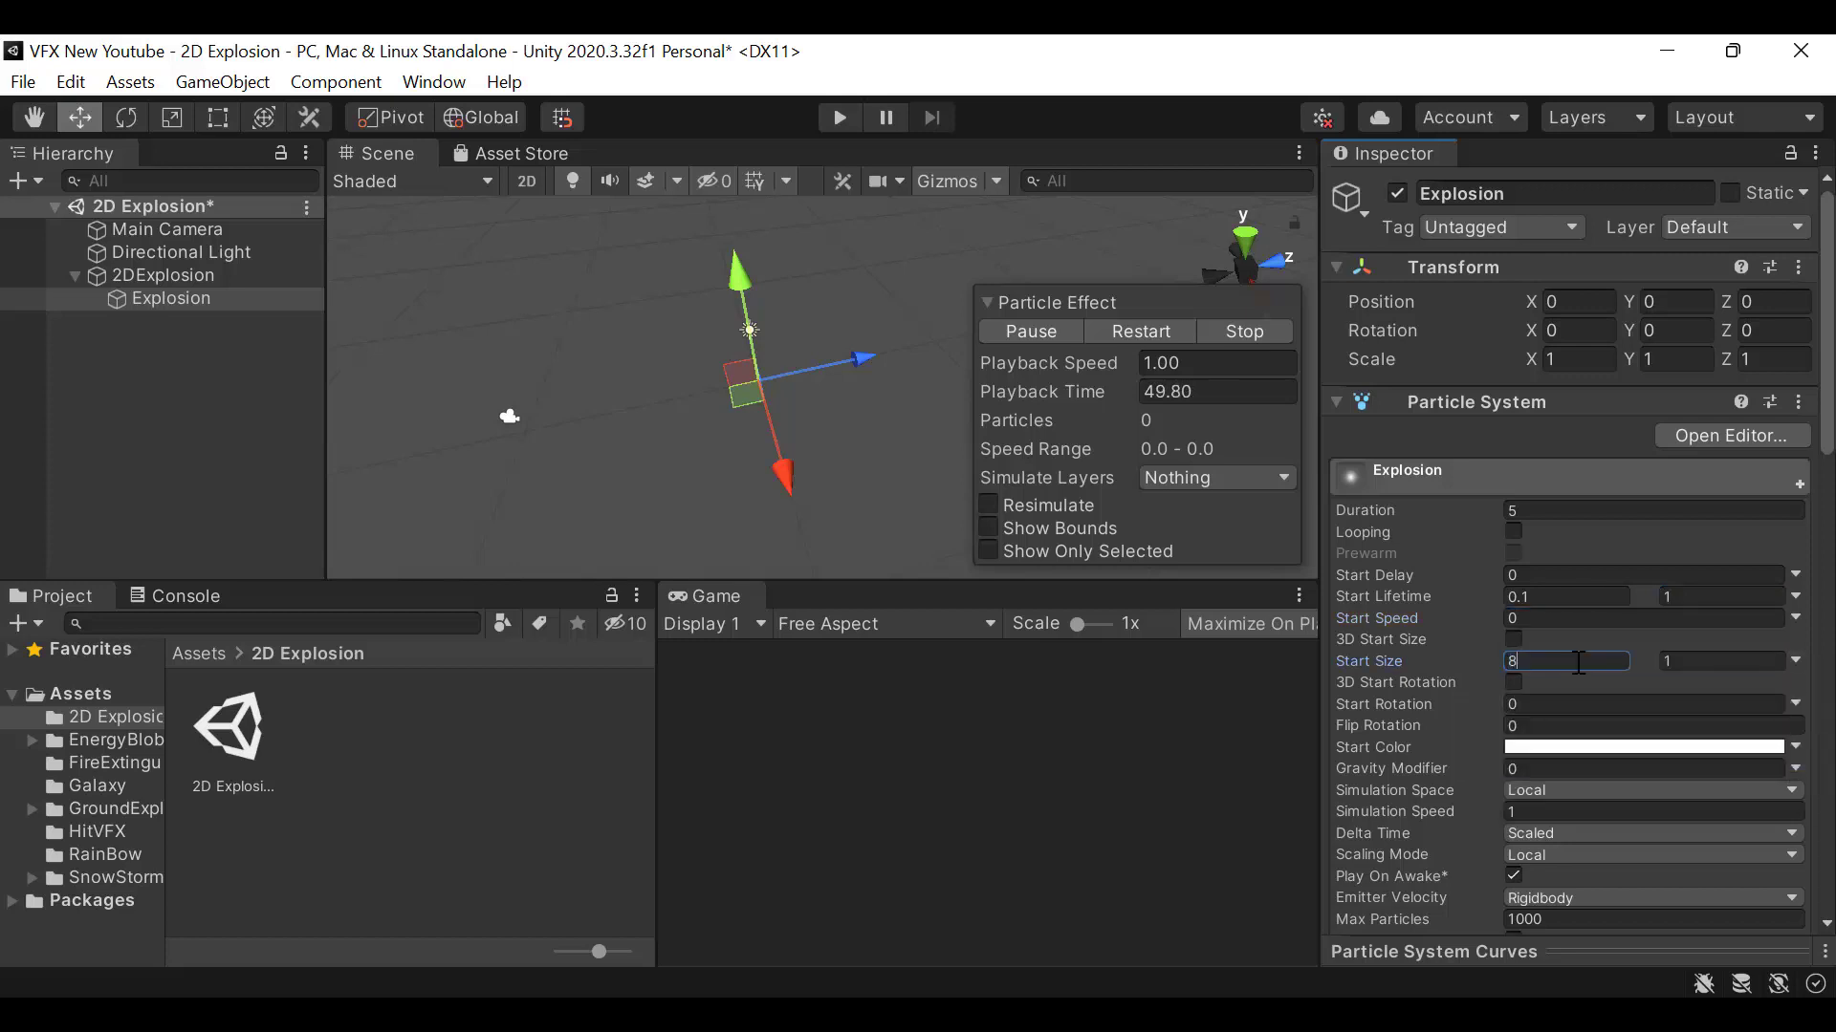
{"action": "key", "text": "Tab"}
{"action": "type", "text": "10"}
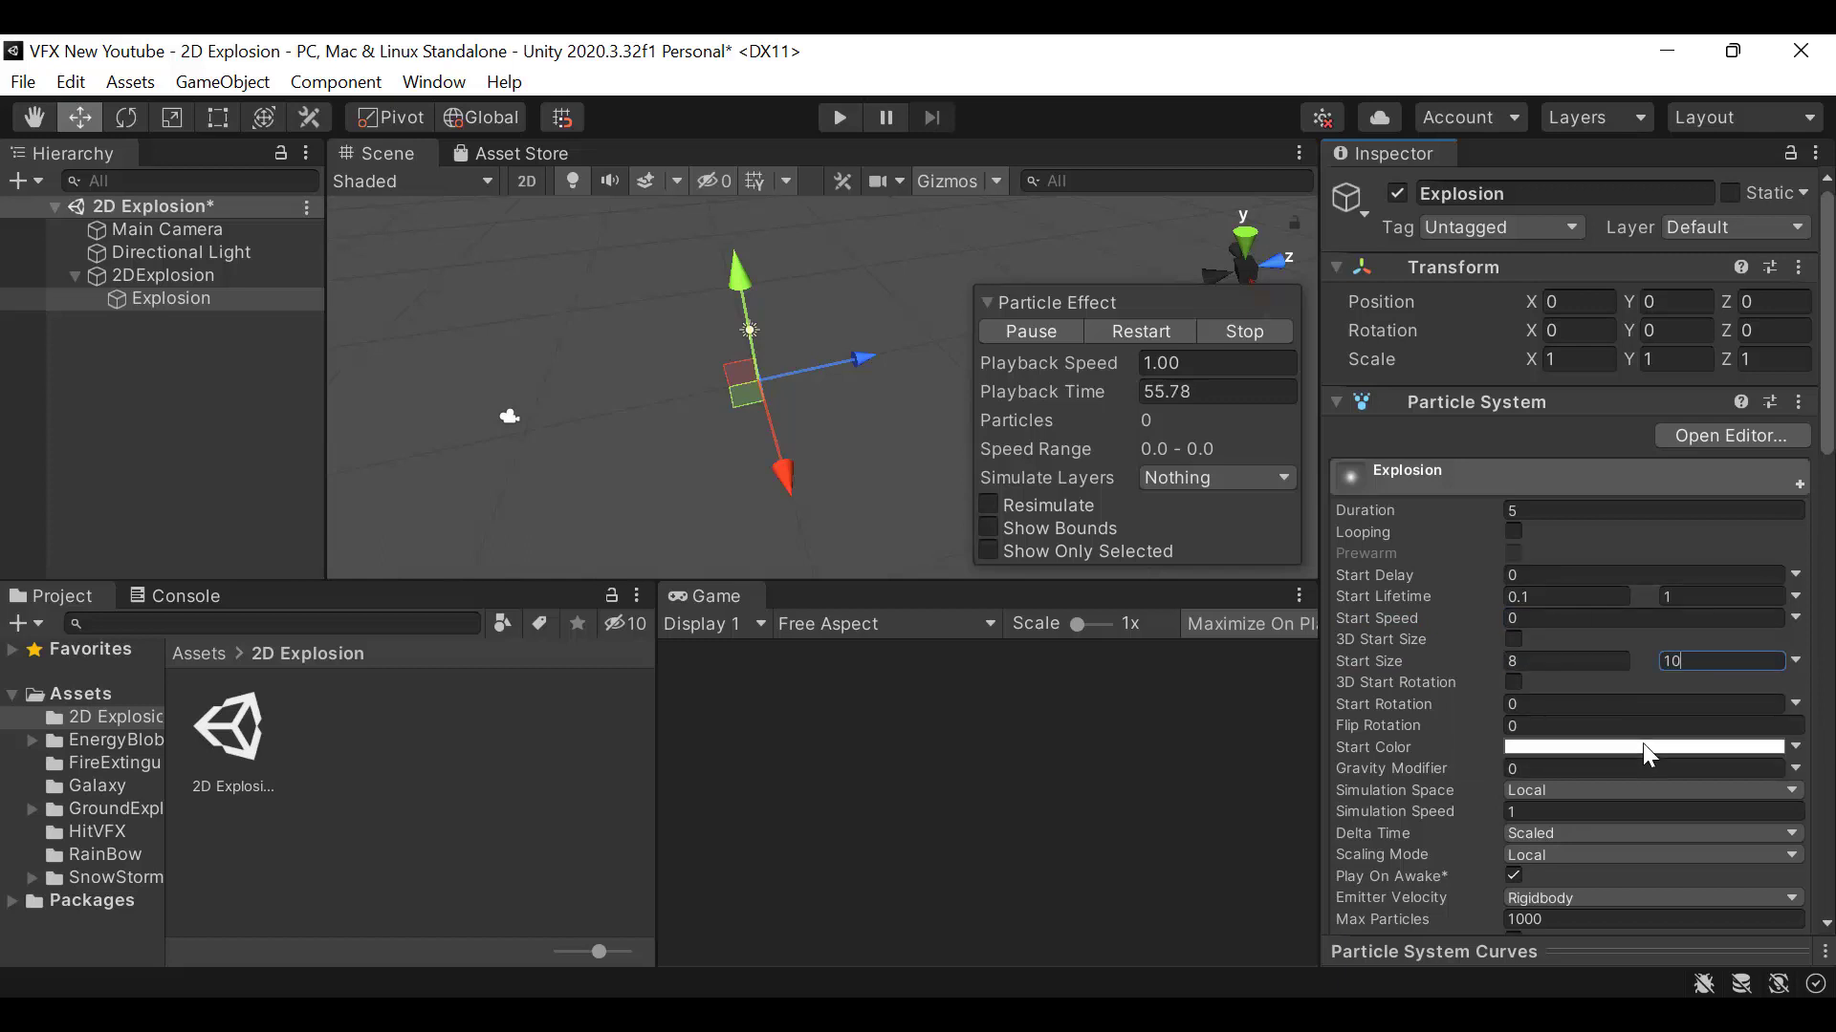
Set the Explosion's Start Color to a bright sky blue, and restart and pause the particle preview
{"action": "left_click", "coordinate": [1643, 745]}
{"action": "left_click", "coordinate": [1525, 581]}
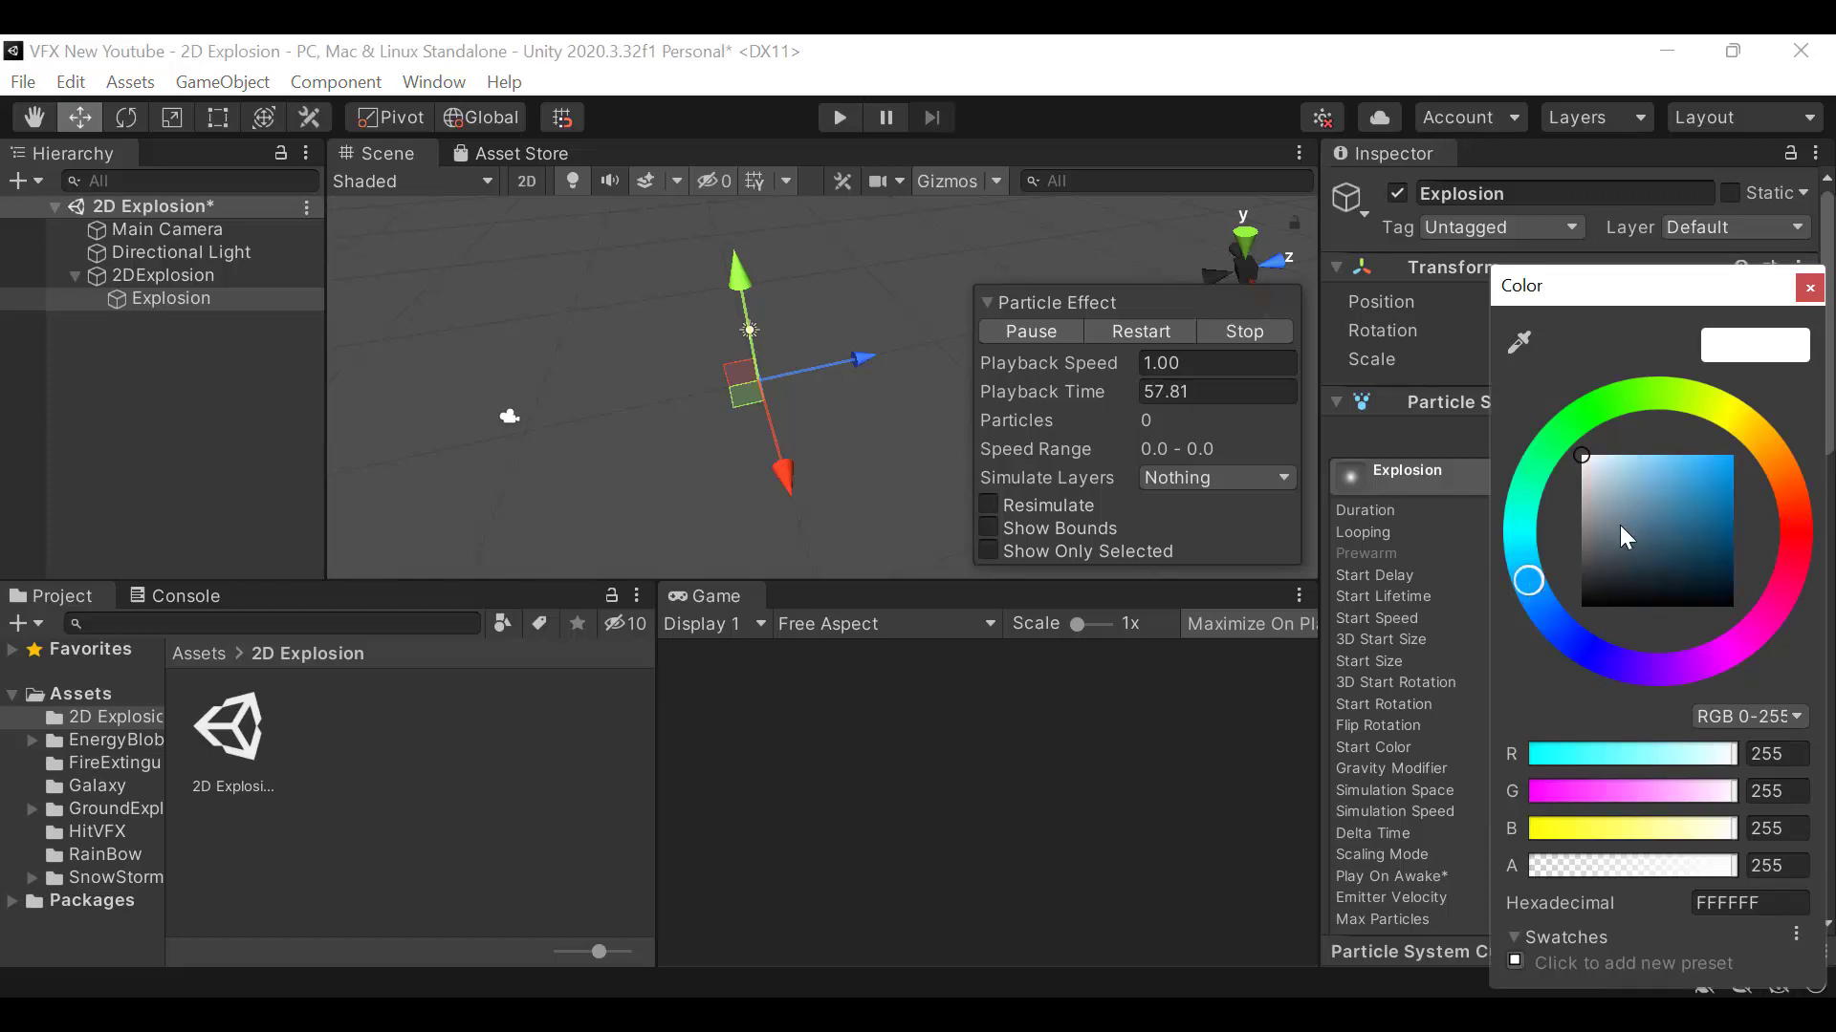
{"action": "left_click_drag", "start_coordinate": [1619, 525], "coordinate": [1717, 456]}
{"action": "left_click", "coordinate": [1543, 581]}
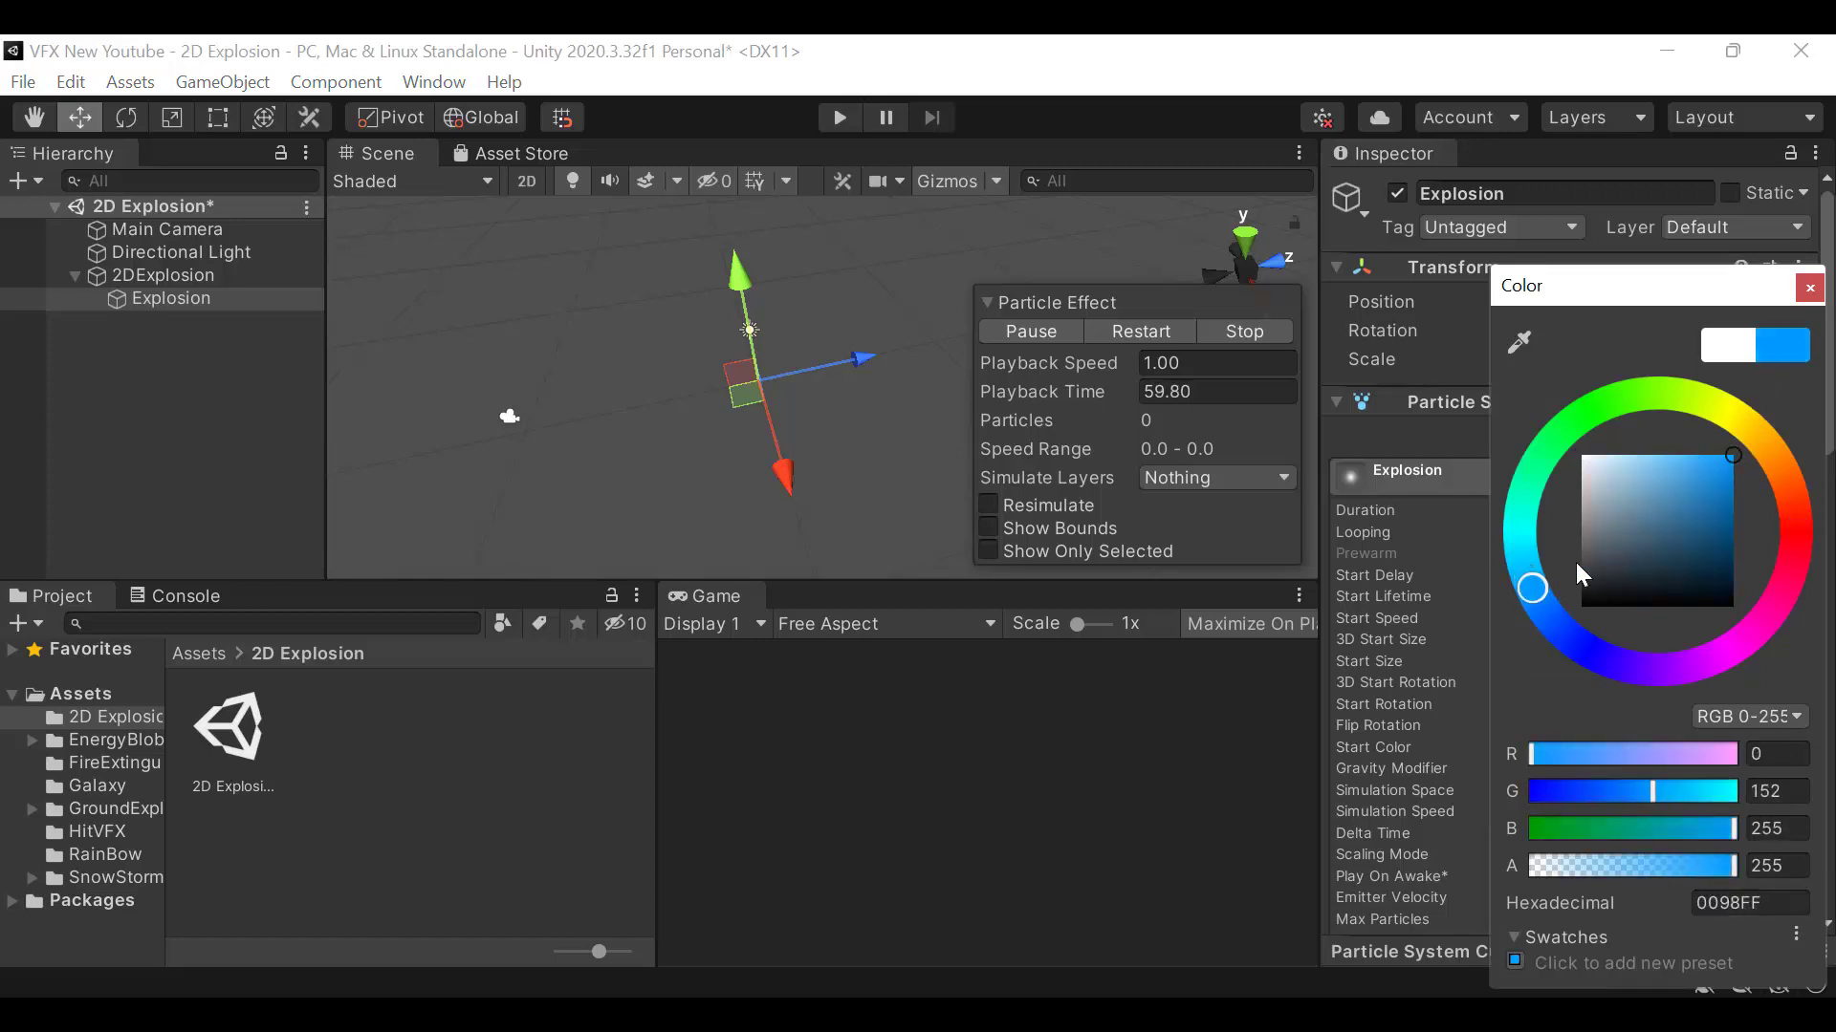
{"action": "left_click", "coordinate": [1533, 572]}
{"action": "left_click", "coordinate": [1810, 287]}
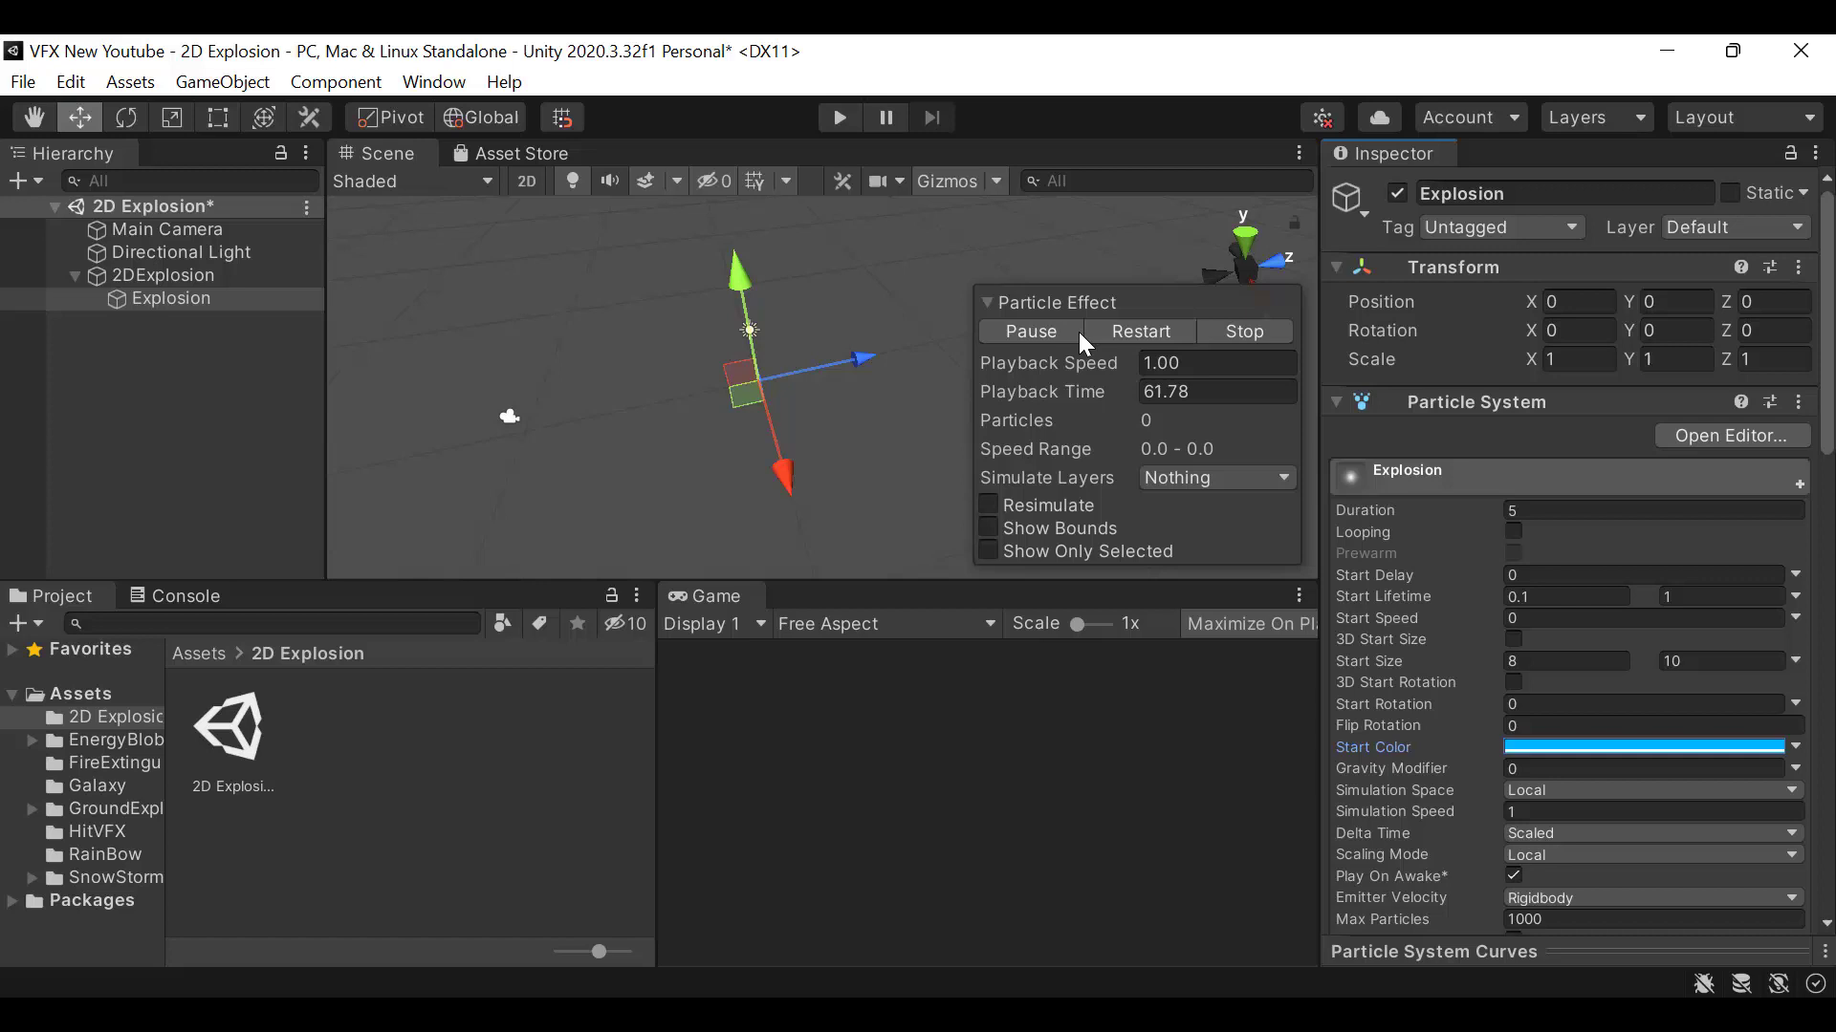
{"action": "left_click", "coordinate": [1090, 330]}
{"action": "left_click", "coordinate": [1054, 327]}
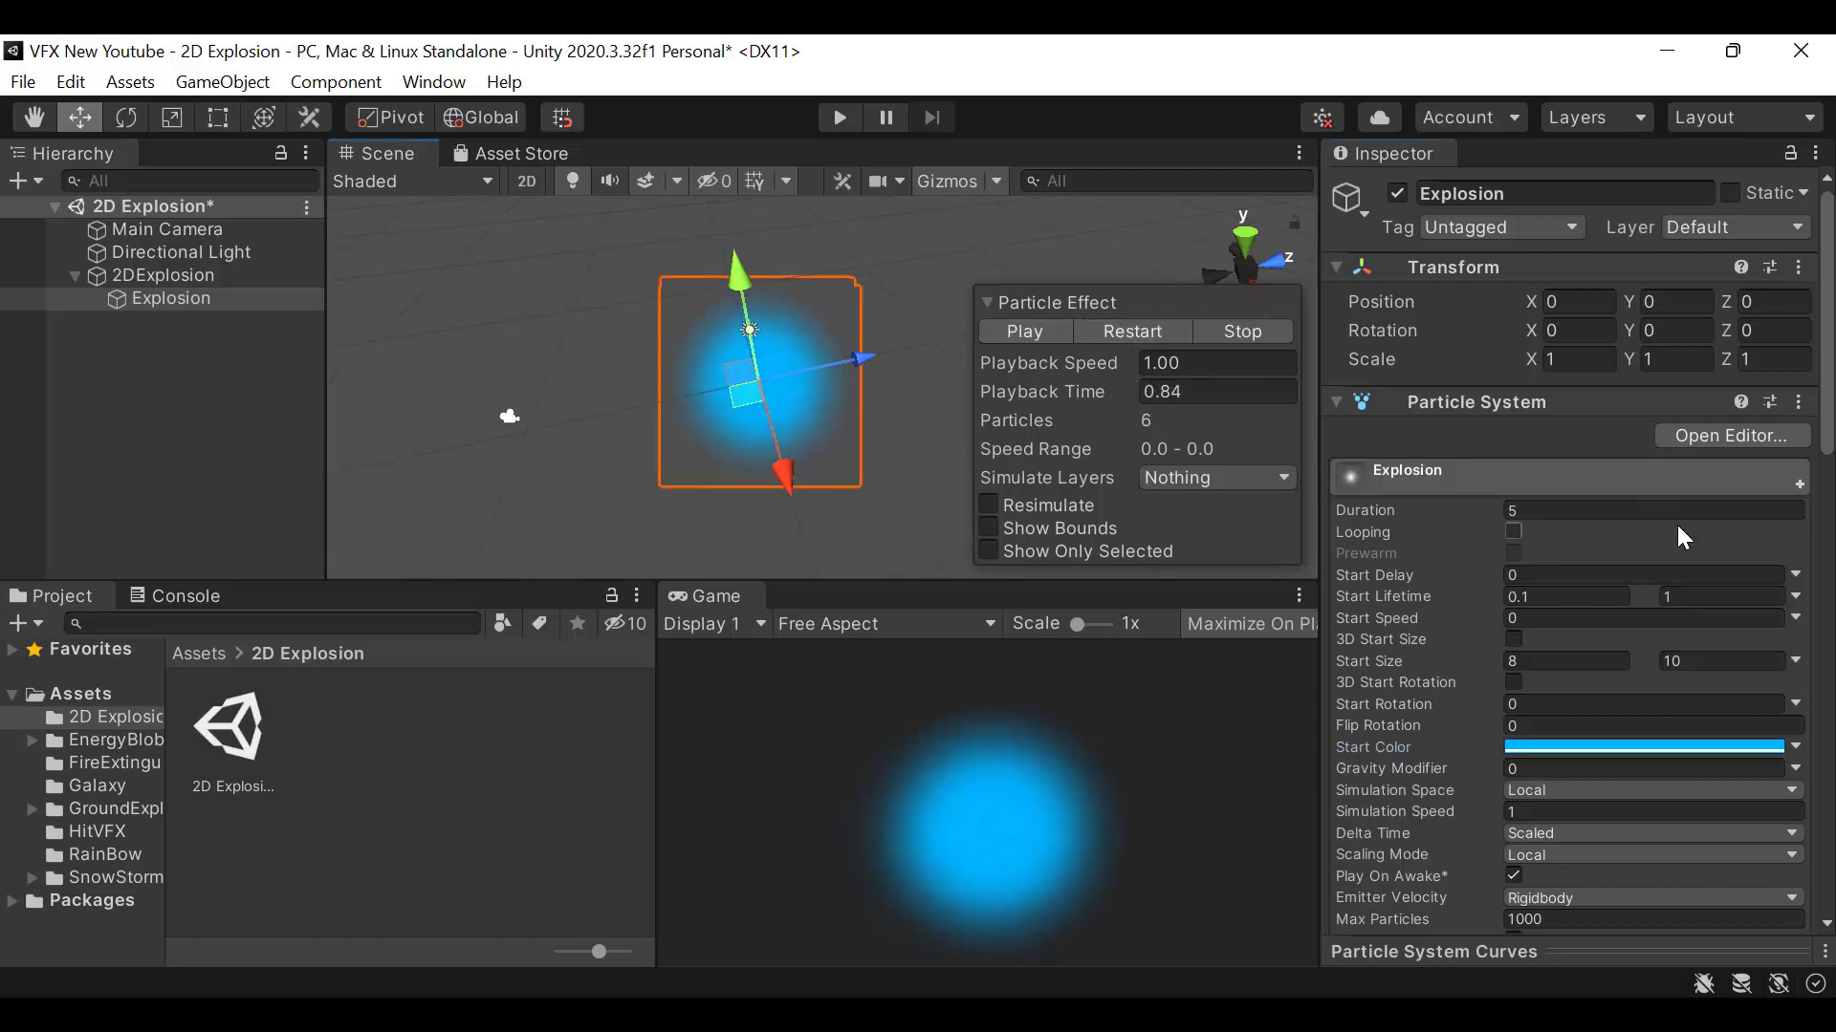
Set the Explosion's Emission Rate over Time to 3 and save the scene
{"action": "scroll", "coordinate": [1679, 529], "scroll_direction": "down", "scroll_amount": 5}
{"action": "left_click", "coordinate": [1435, 514]}
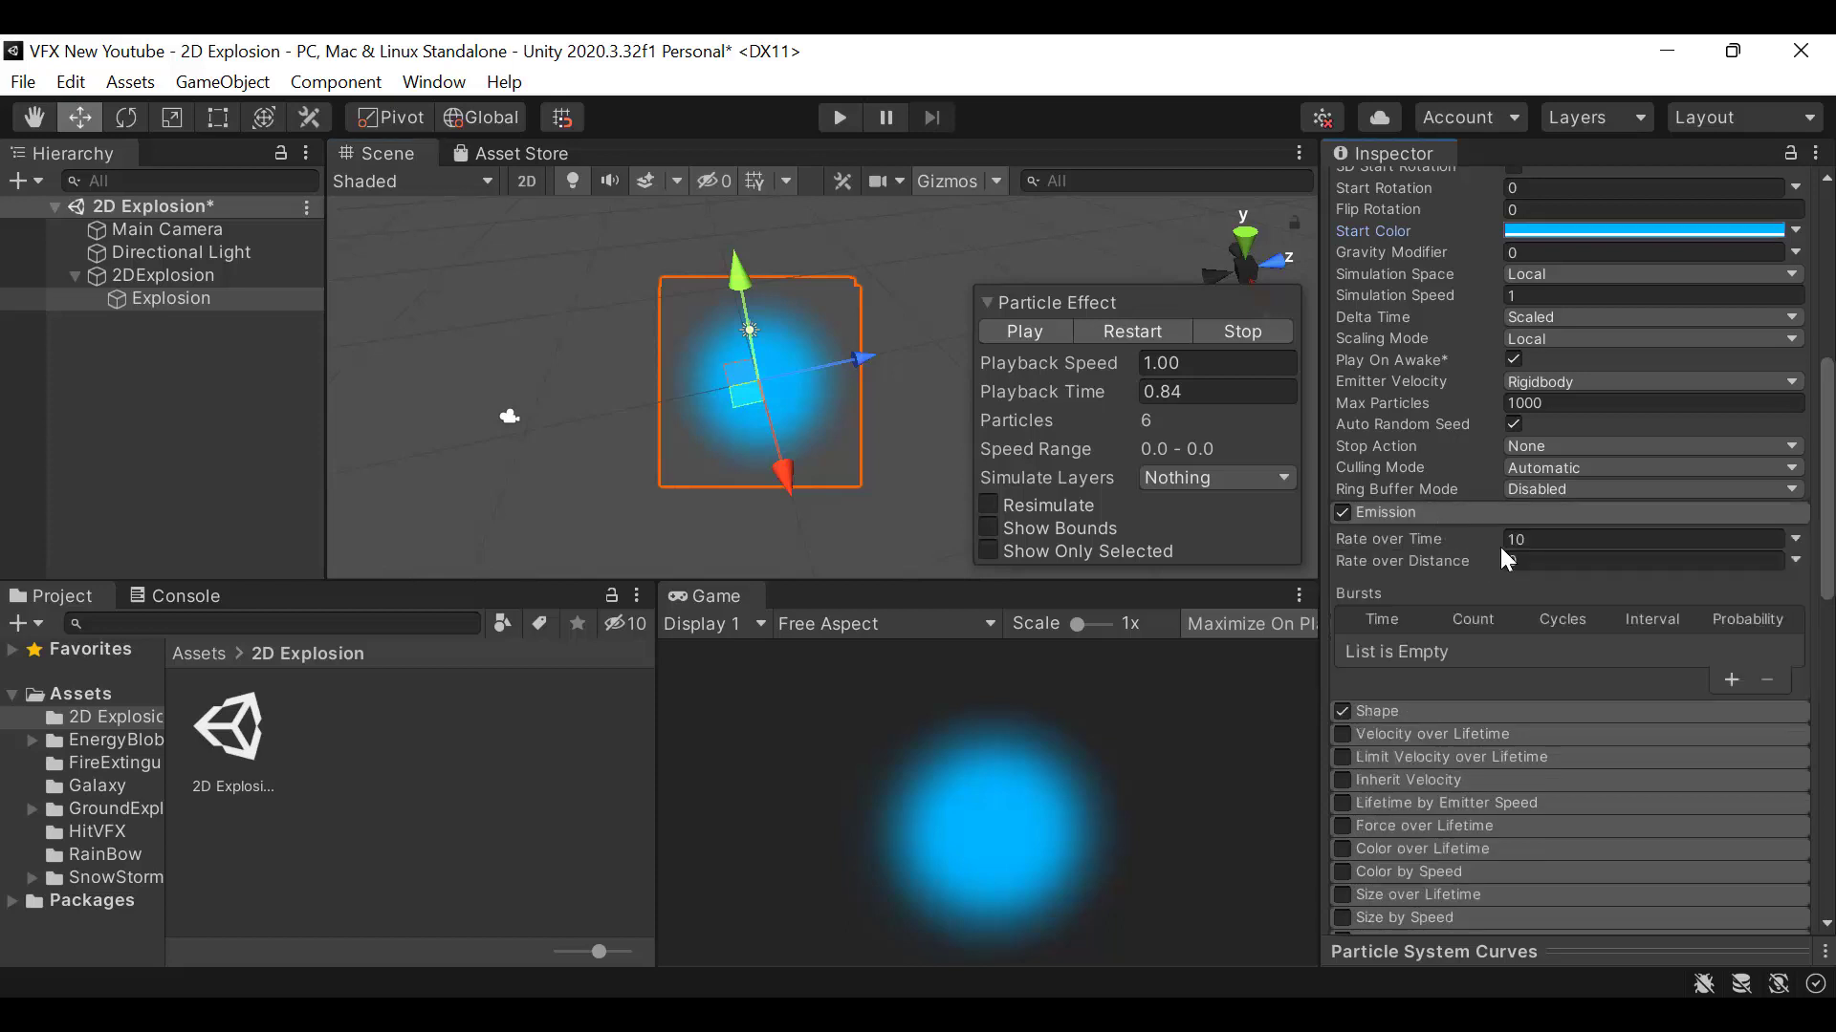
{"action": "left_click", "coordinate": [1527, 540]}
{"action": "type", "text": "3"}
{"action": "key", "text": "ctrl+s"}
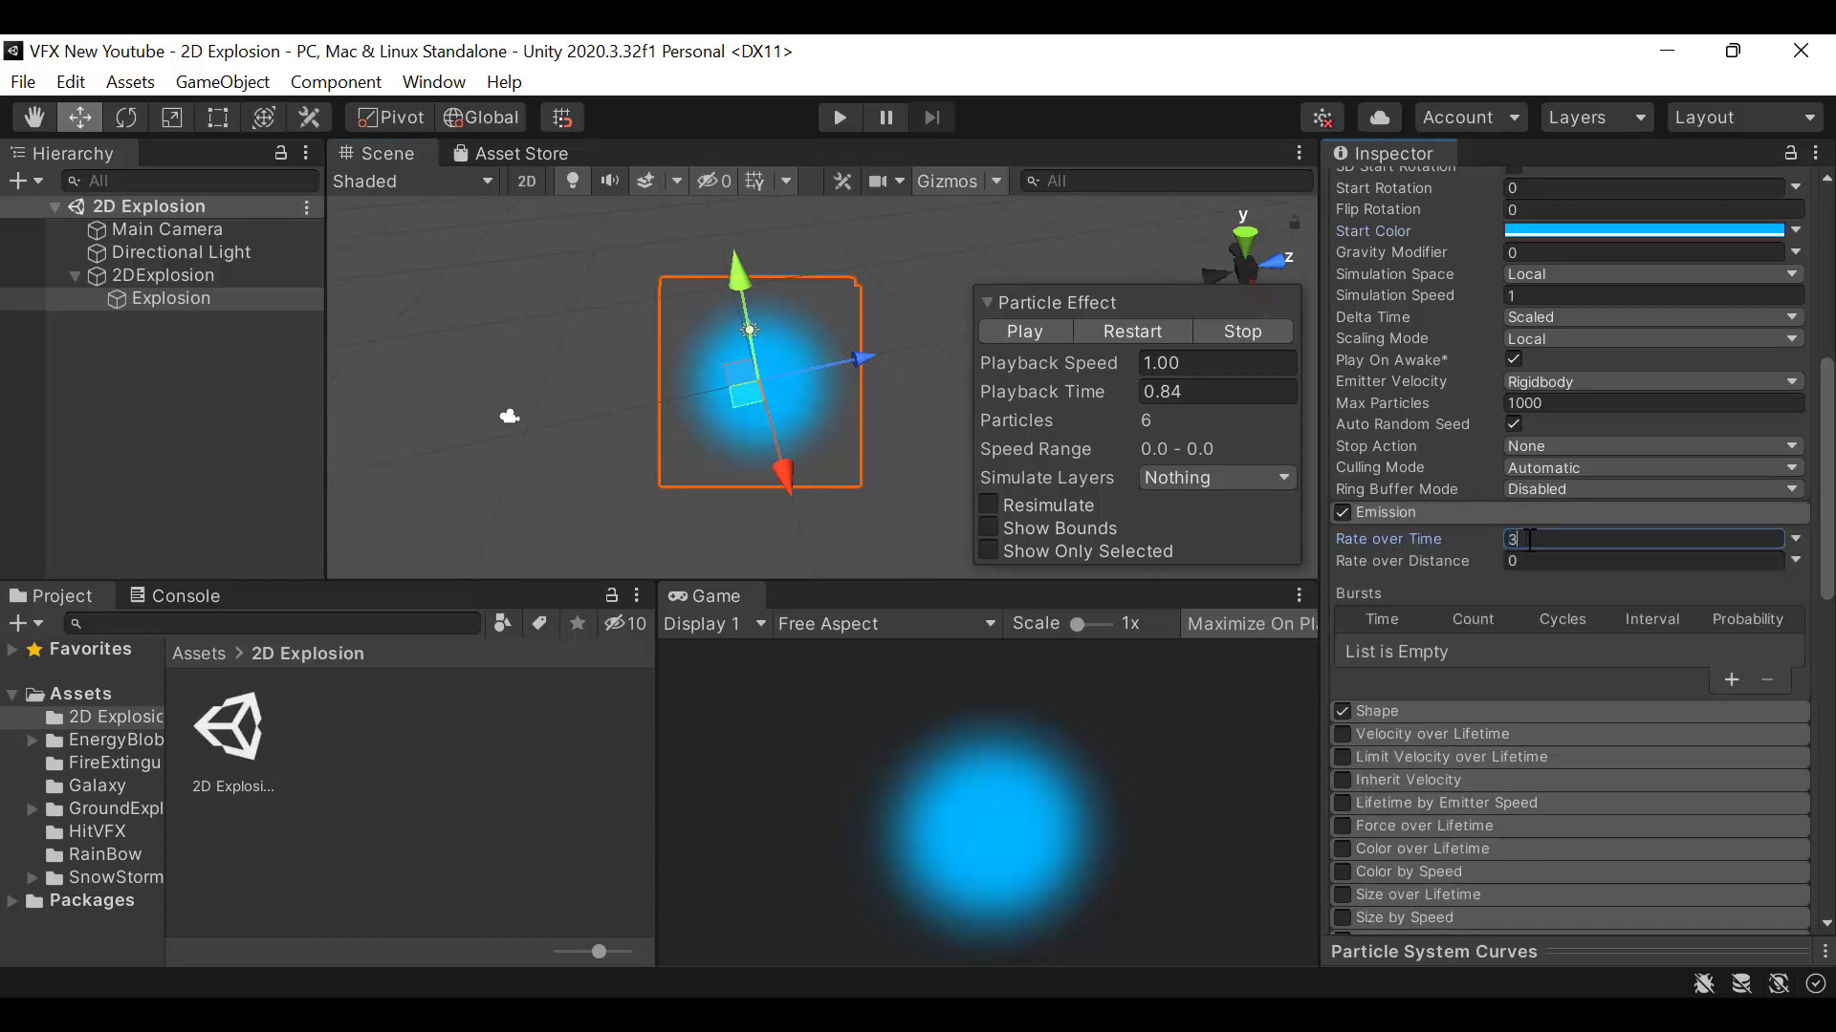
Turn off the Explosion particle system's Shape module
{"action": "left_click", "coordinate": [1447, 510]}
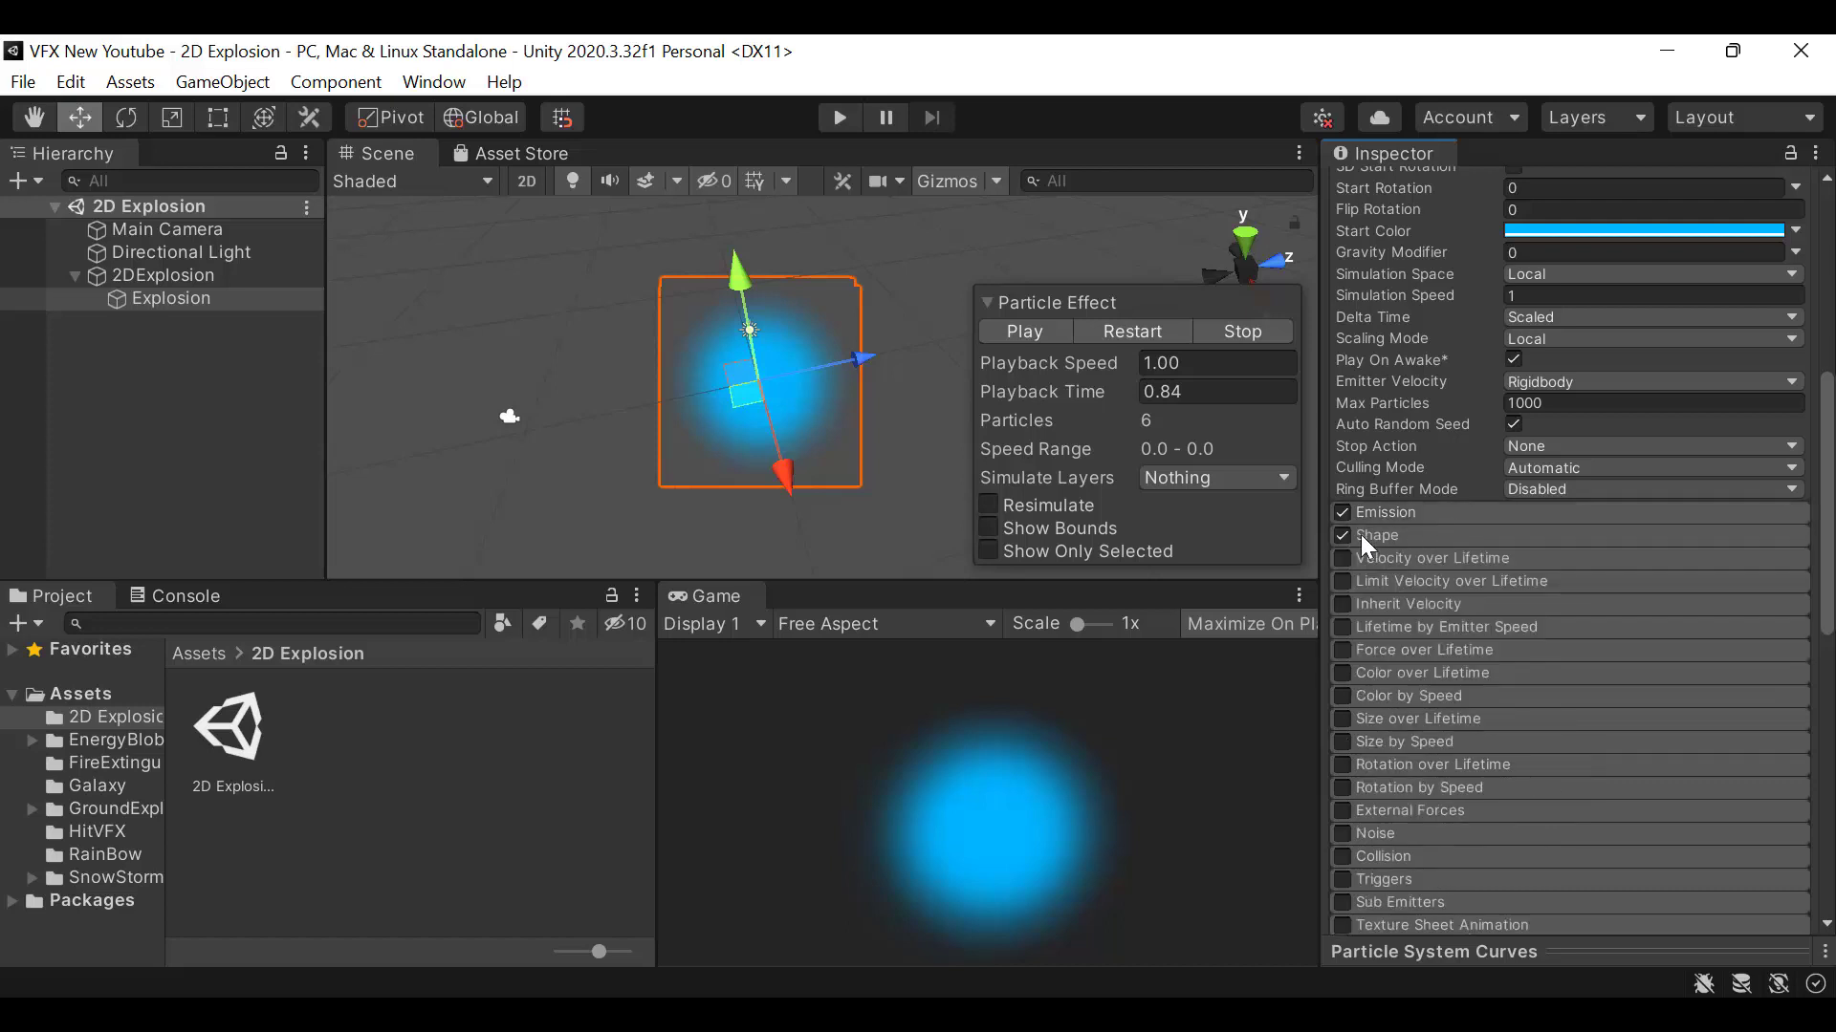
{"action": "left_click", "coordinate": [1401, 534]}
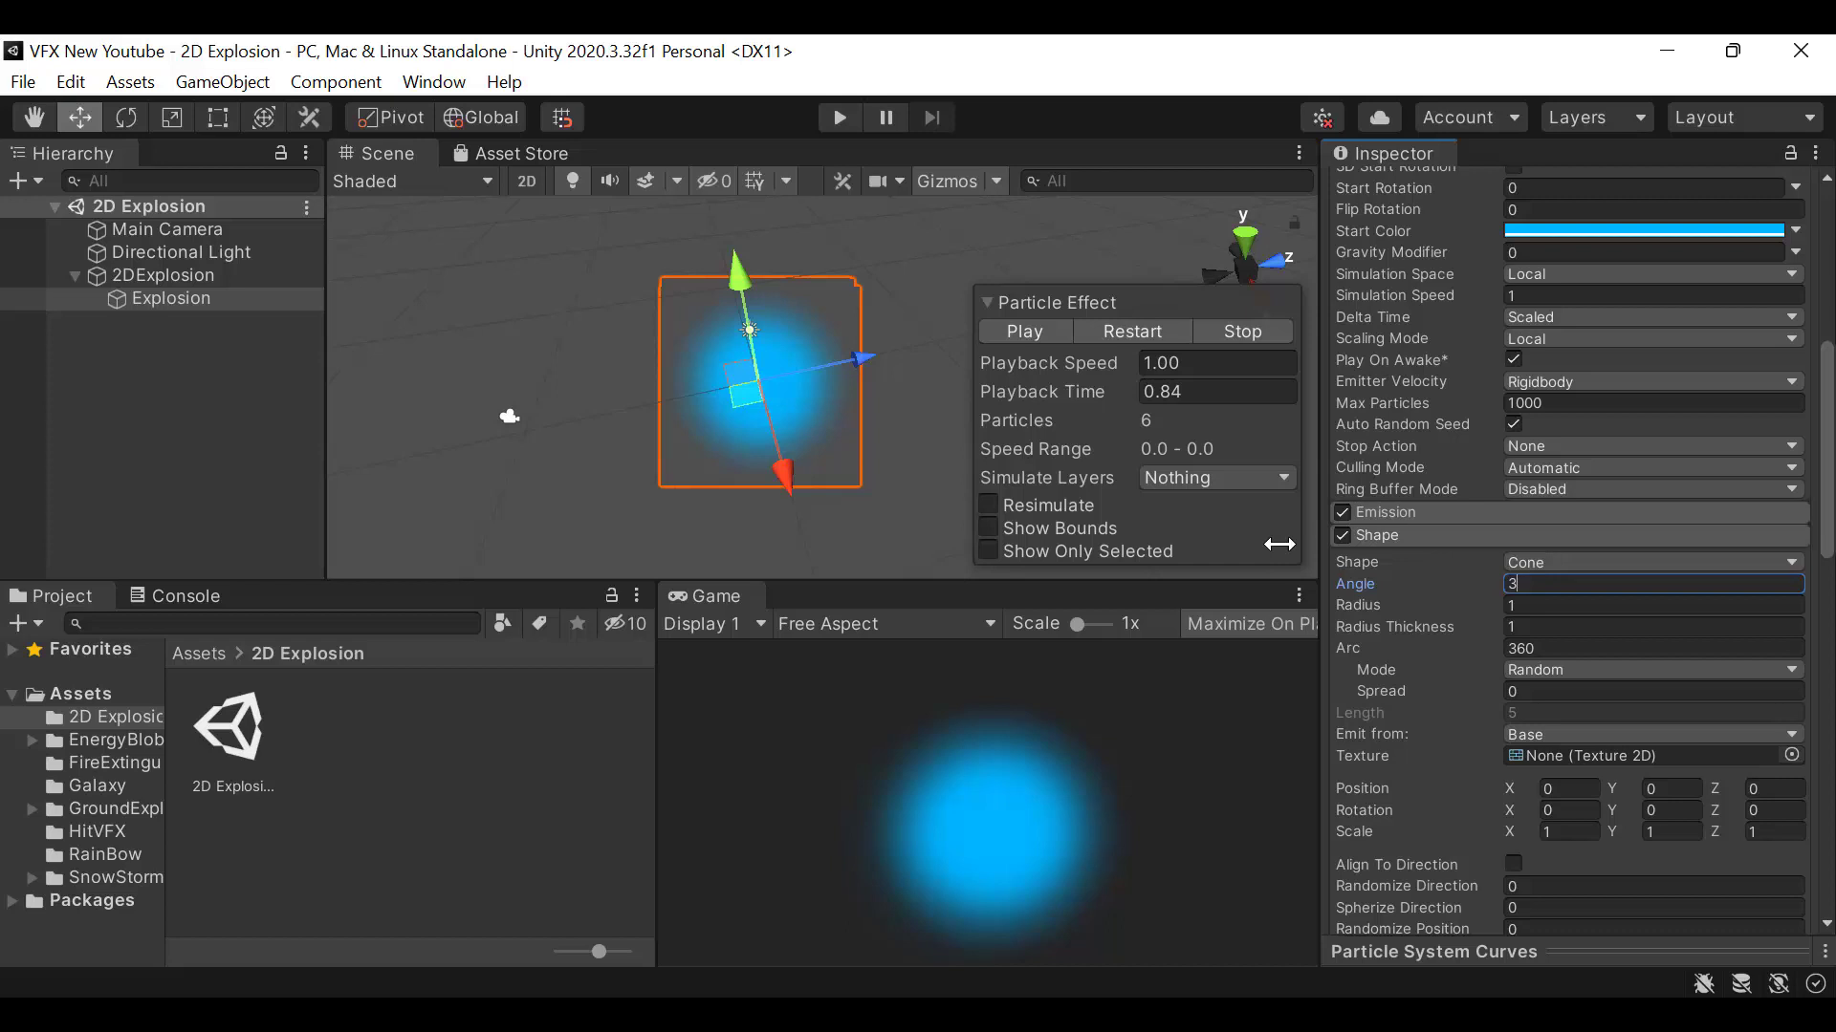
{"action": "left_click", "coordinate": [1375, 530]}
Enable Color over Lifetime with a white gradient that is transparent at both ends and has a 255 alpha key at about 50%
{"action": "scroll", "coordinate": [1357, 574], "scroll_direction": "down", "scroll_amount": 3}
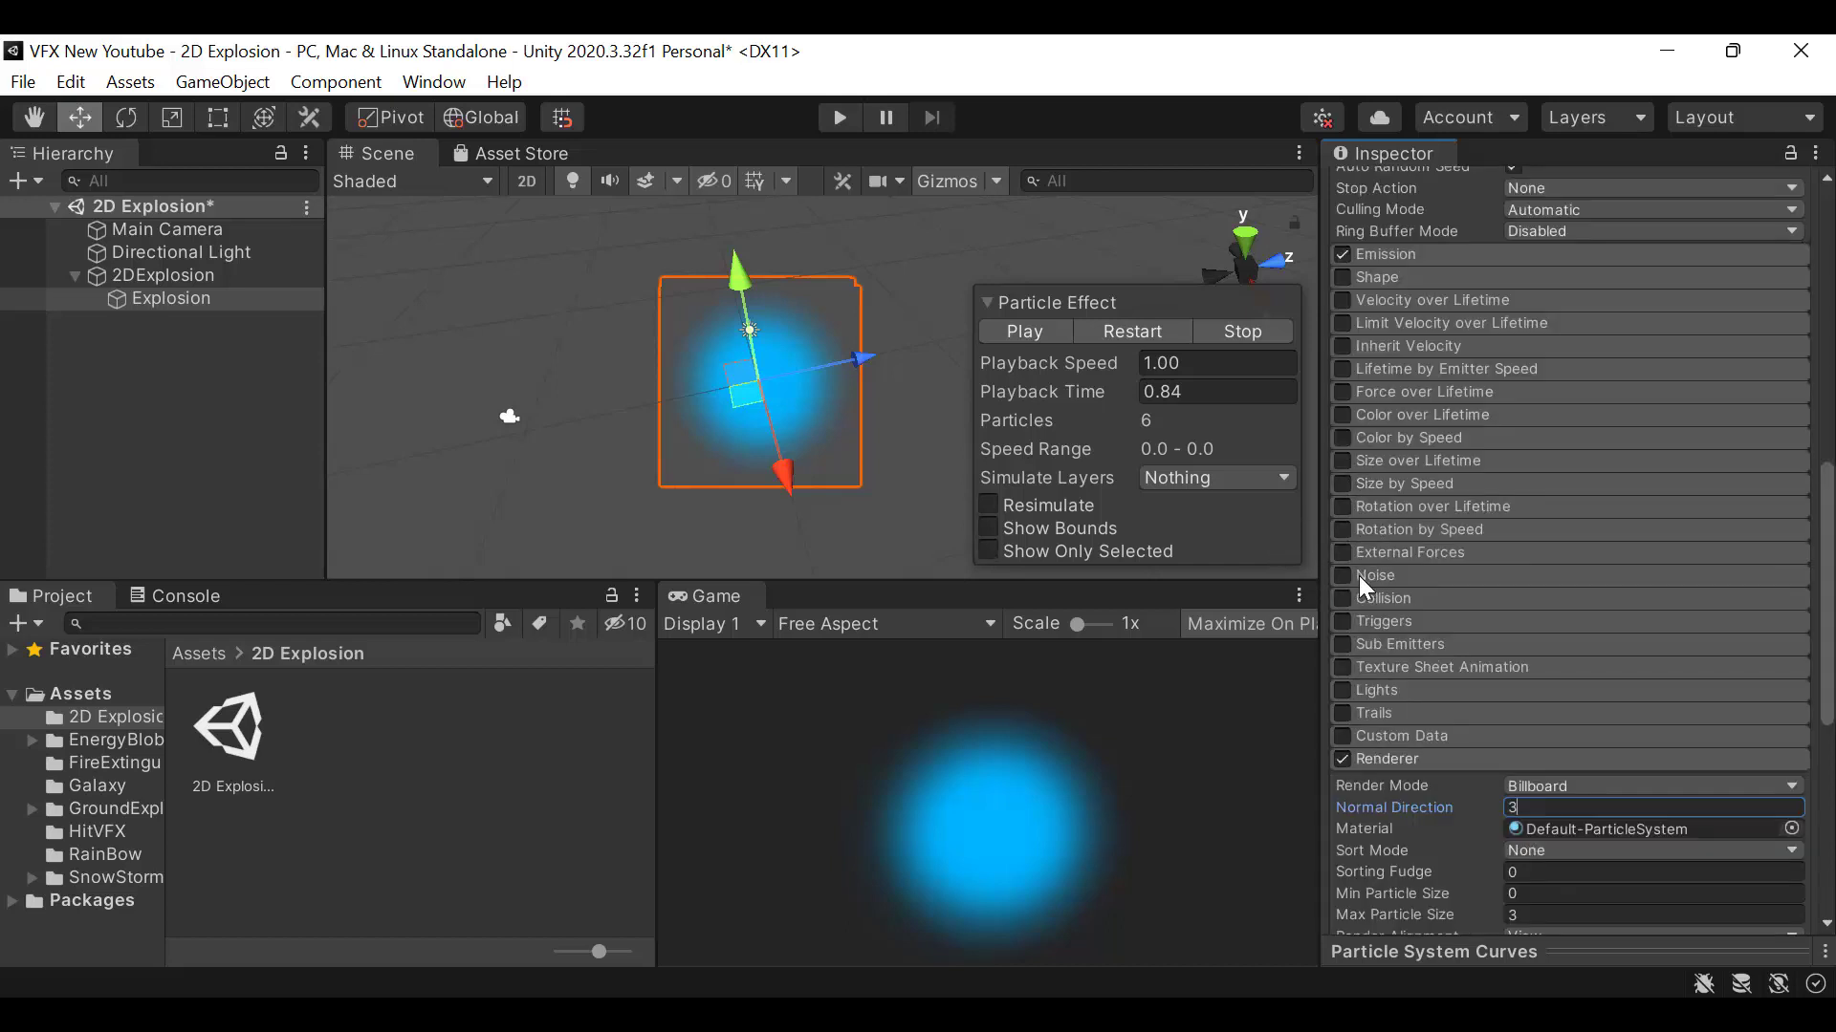
{"action": "left_click", "coordinate": [1342, 417]}
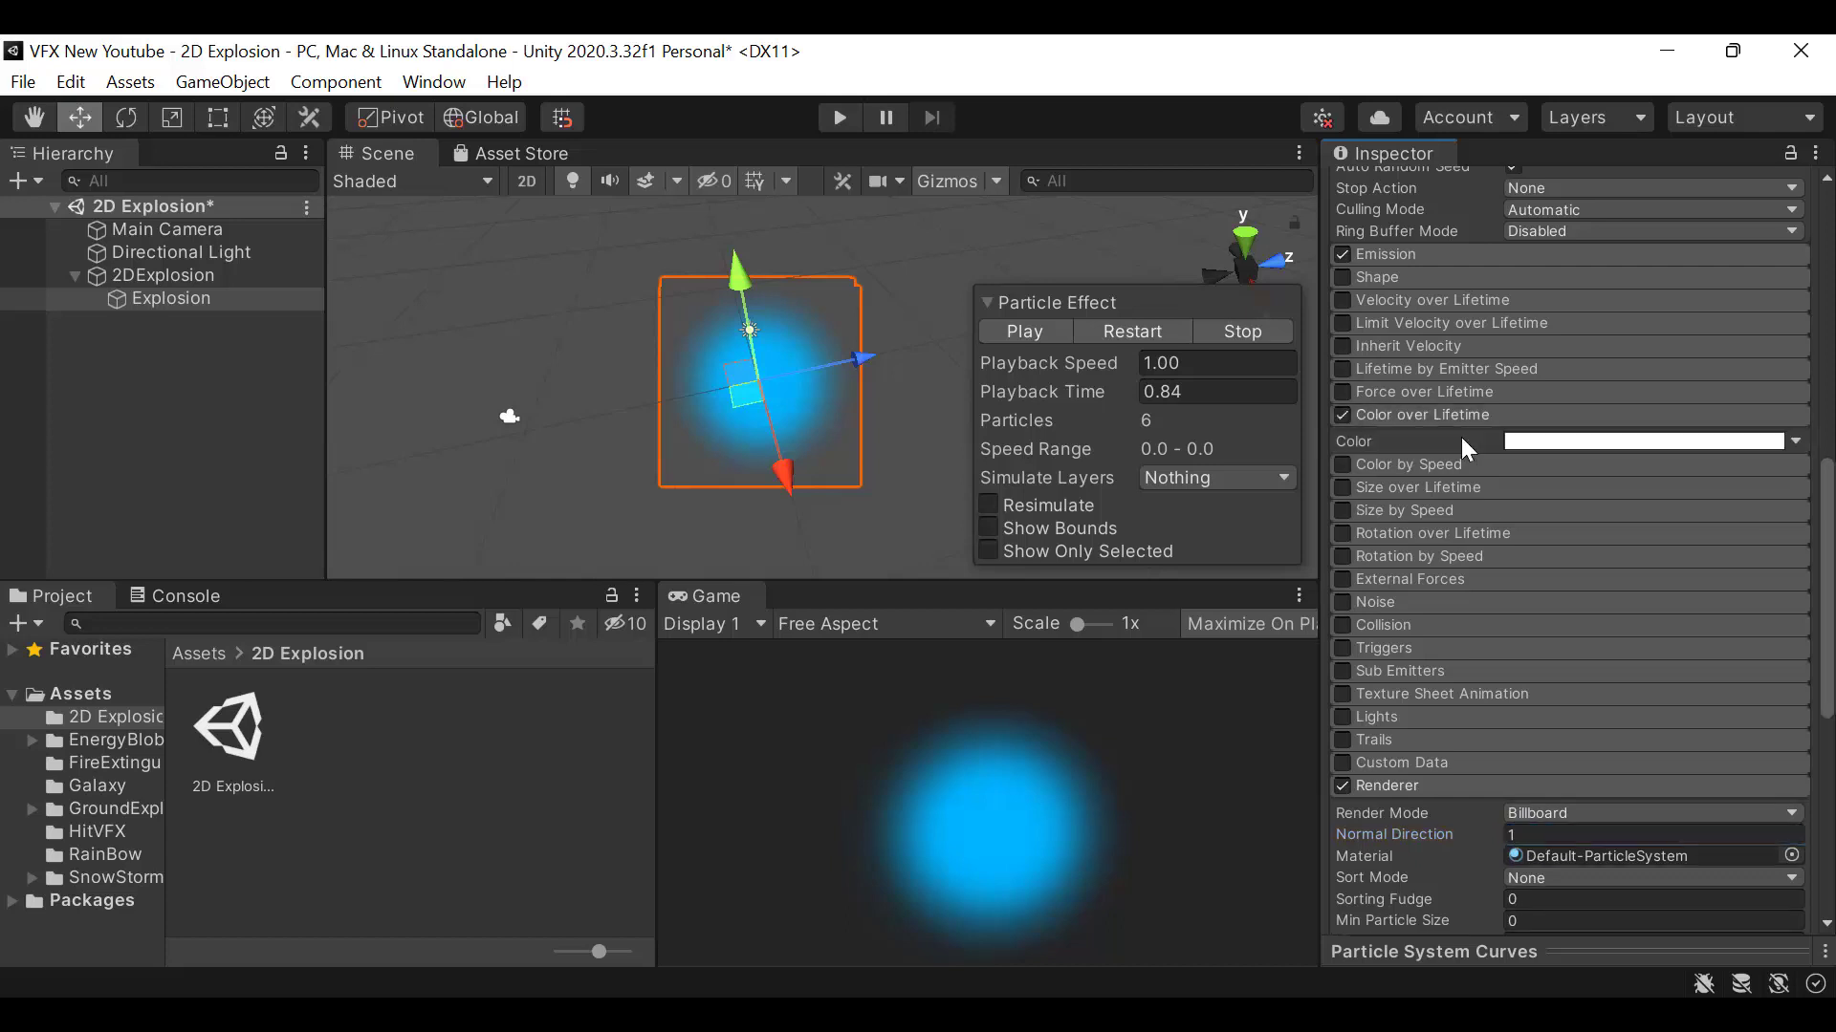
{"action": "left_click", "coordinate": [1604, 456]}
{"action": "left_click", "coordinate": [1608, 444]}
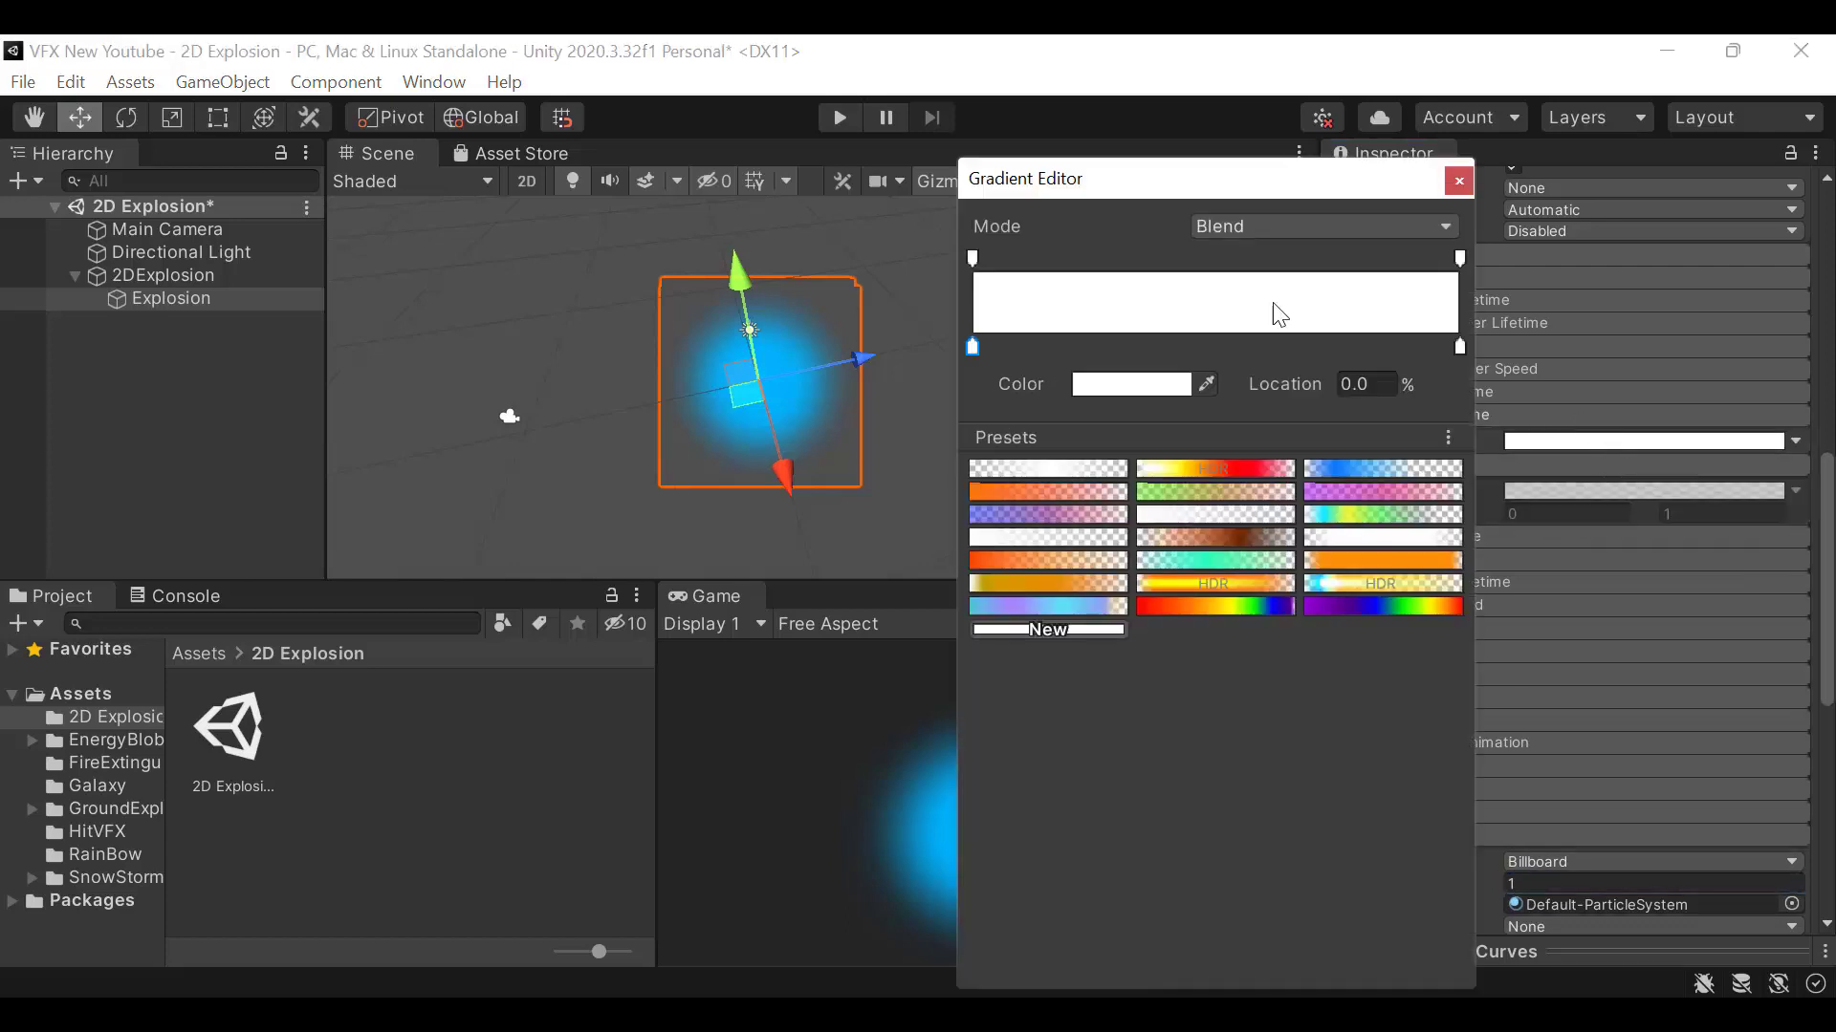
{"action": "left_click", "coordinate": [1217, 260]}
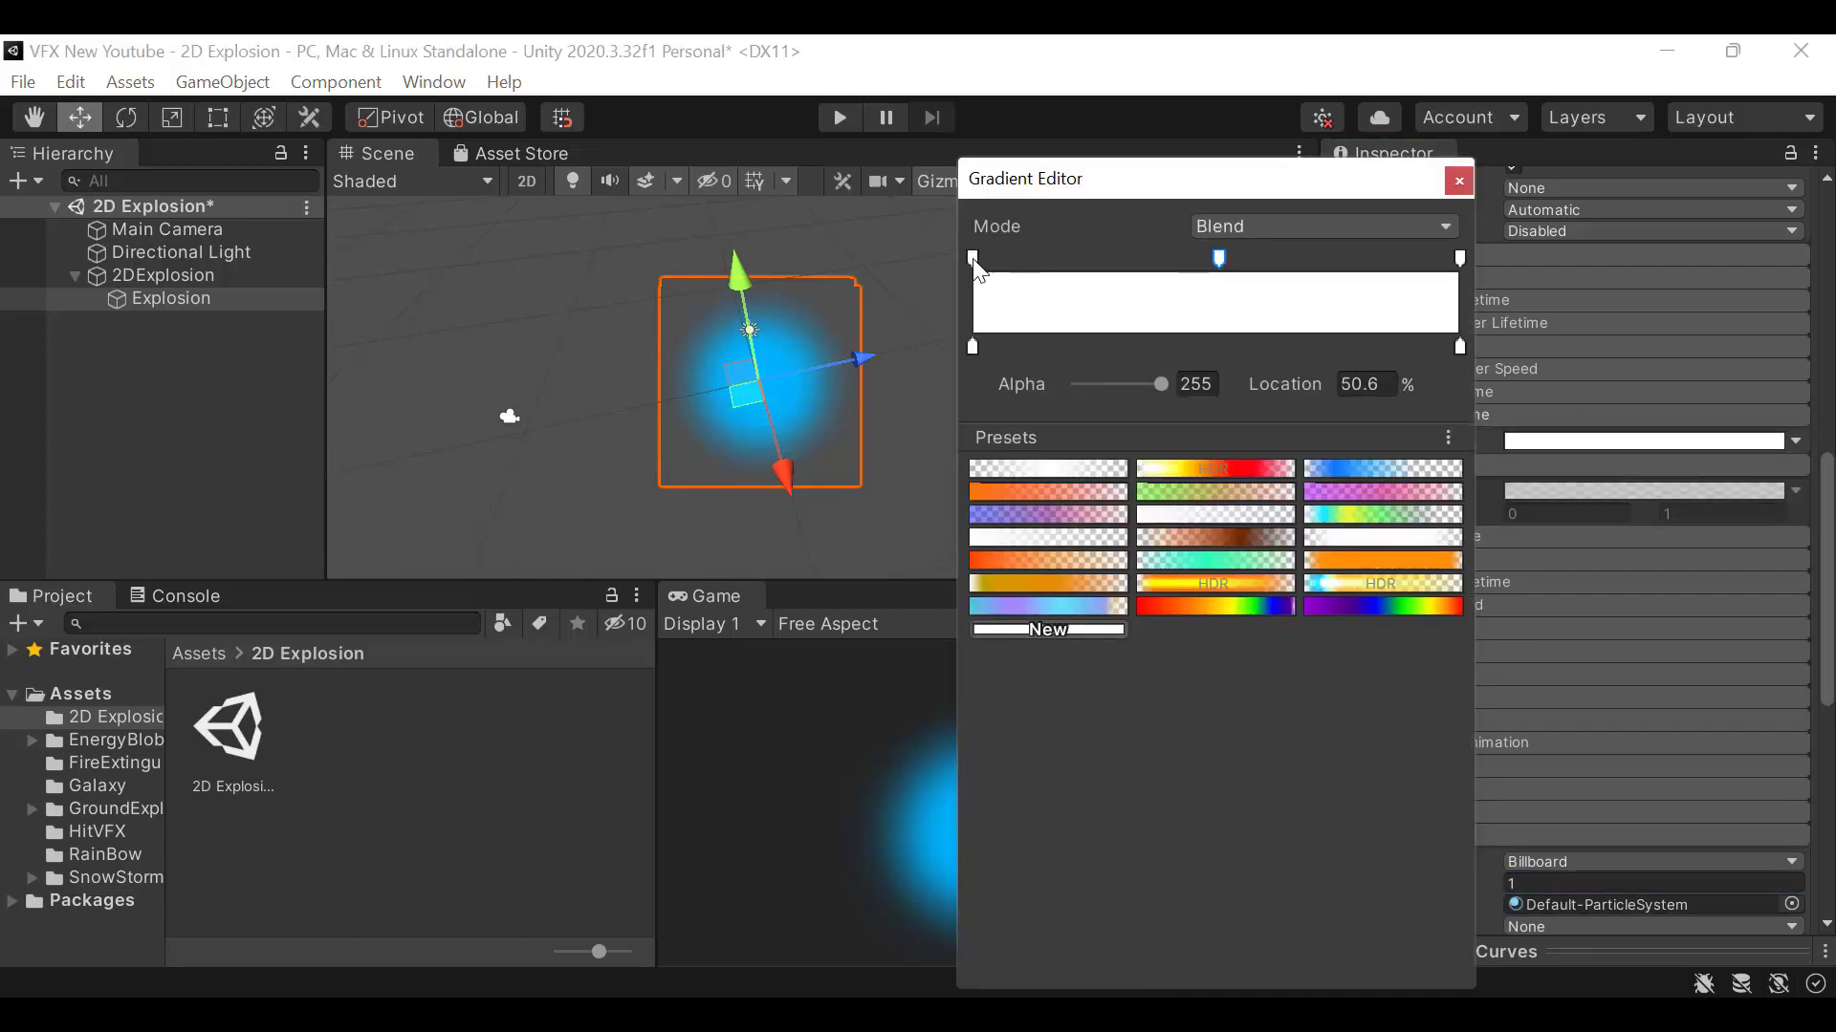
{"action": "left_click", "coordinate": [973, 258]}
{"action": "left_click_drag", "start_coordinate": [1160, 384], "coordinate": [1048, 384]}
{"action": "left_click", "coordinate": [1458, 258]}
{"action": "left_click", "coordinate": [1459, 180]}
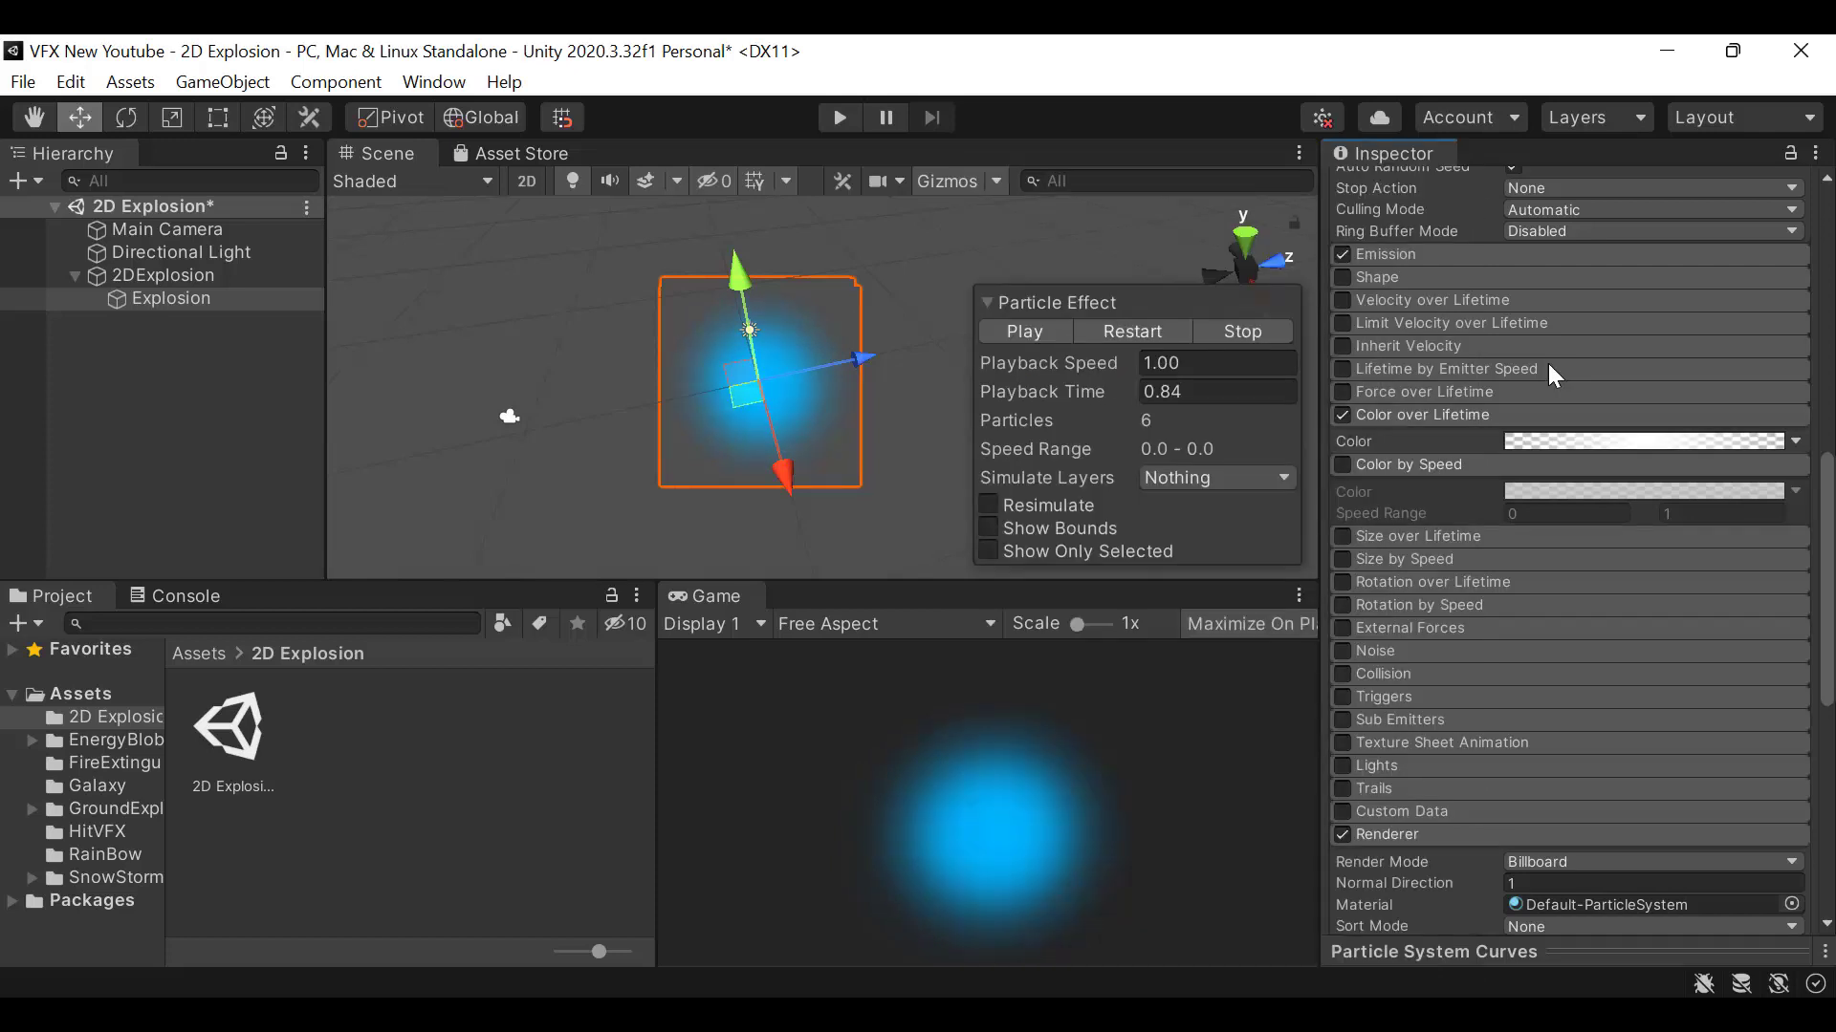
Collapse the color modules, restart and pause the particle preview, and save the scene
{"action": "left_click", "coordinate": [1596, 415]}
{"action": "left_click", "coordinate": [1533, 437]}
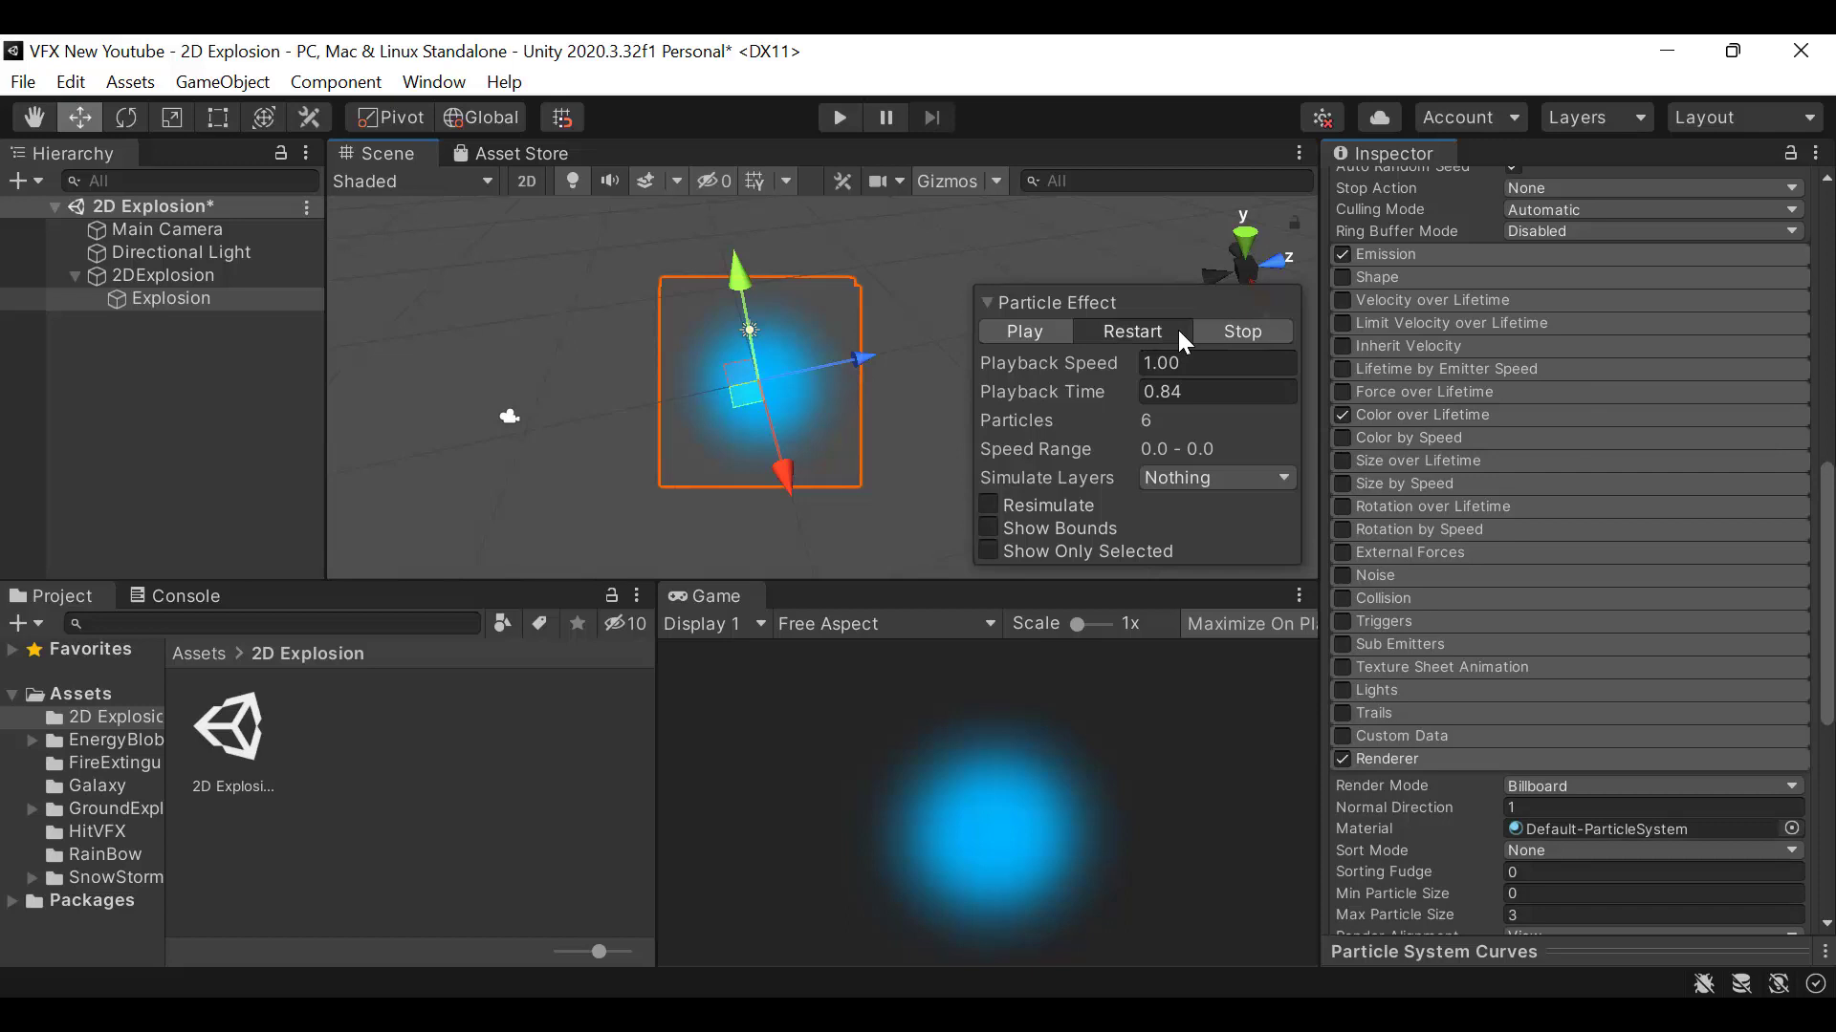
{"action": "left_click", "coordinate": [1178, 330]}
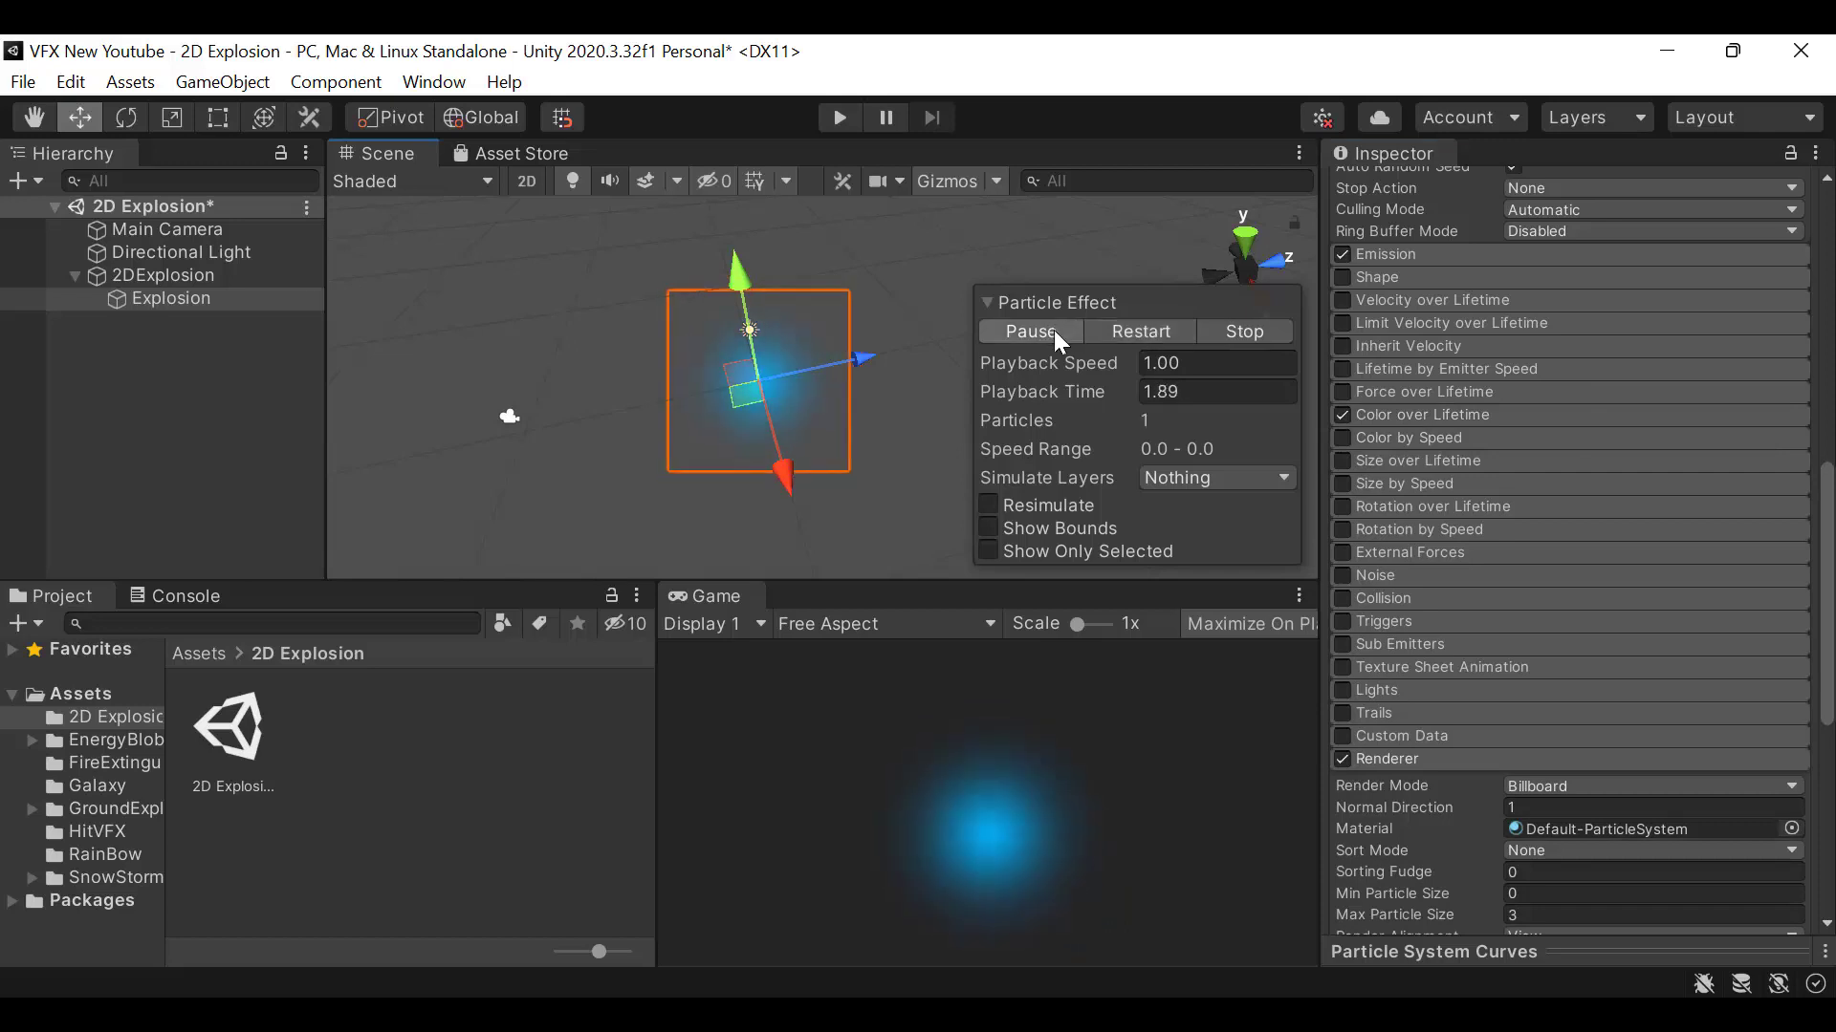
{"action": "left_click", "coordinate": [1030, 330]}
{"action": "key", "text": "ctrl+s"}
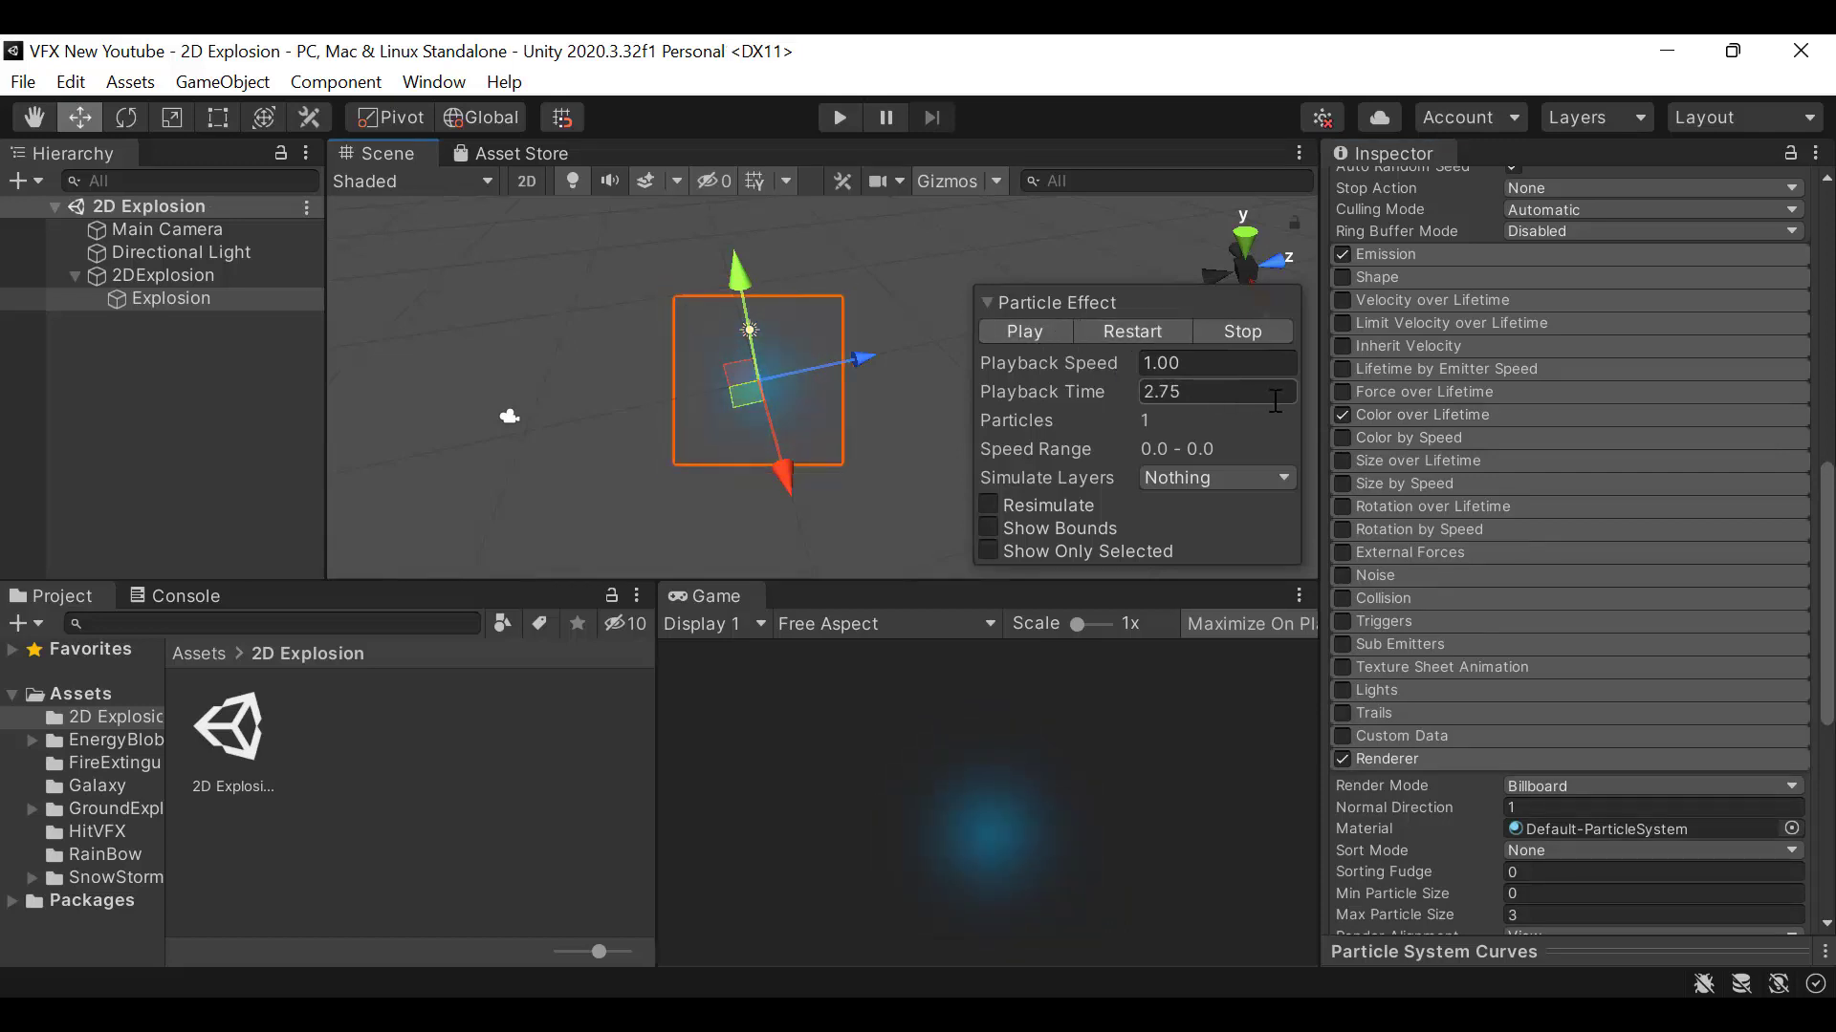
Enable the Explosion's Size over Lifetime with a curve rising from 0 to 1 that eases out, and replay and pause the preview
{"action": "left_click", "coordinate": [1472, 254]}
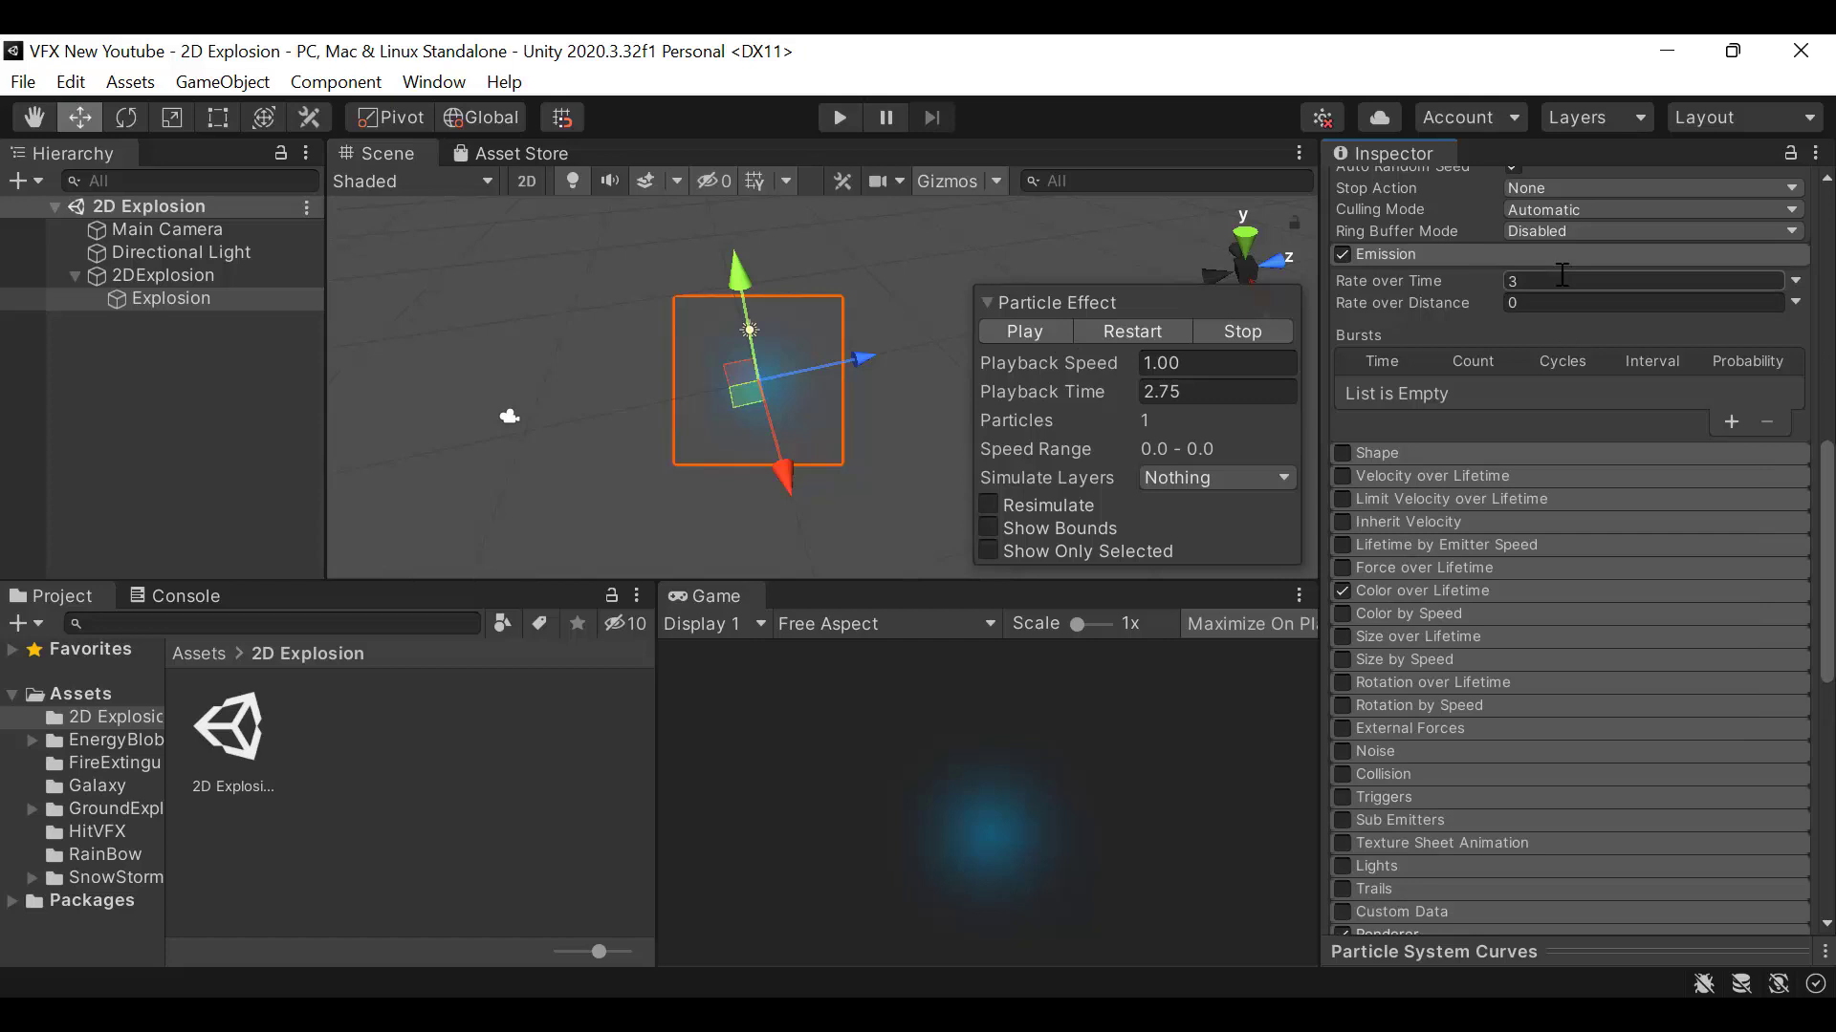
{"action": "left_click", "coordinate": [1559, 256]}
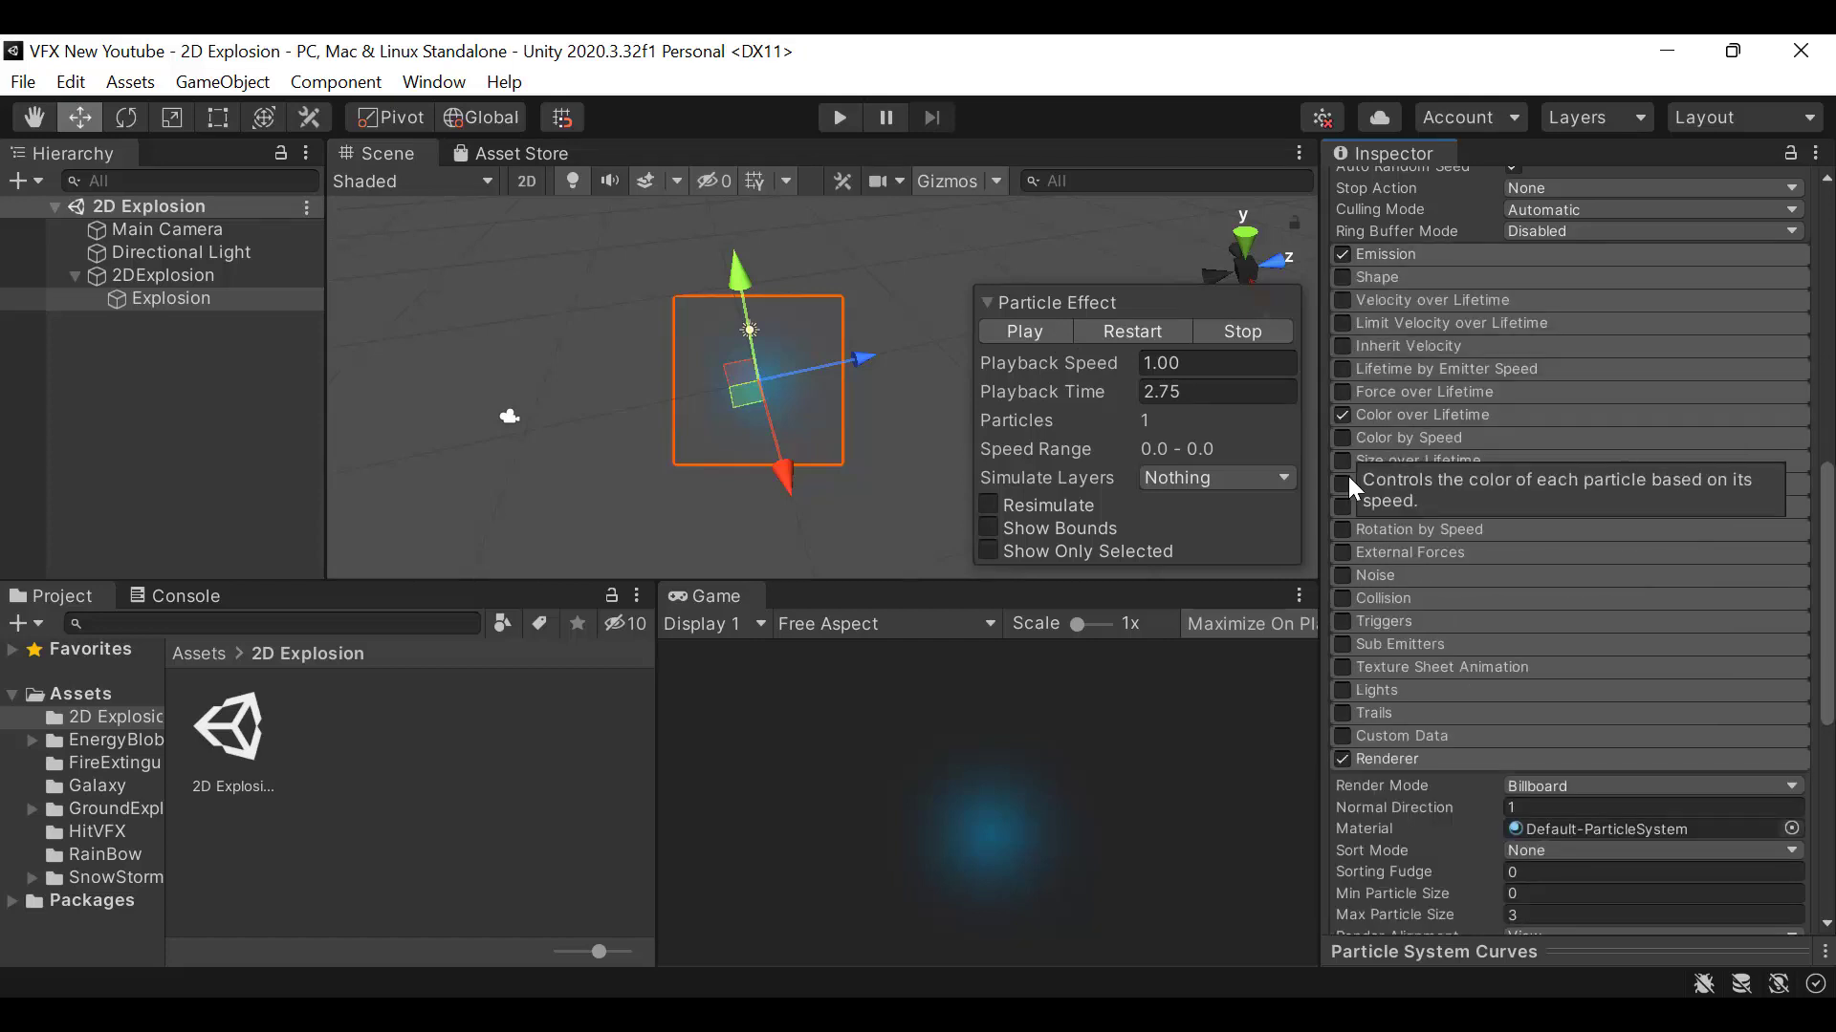
{"action": "left_click", "coordinate": [1342, 461]}
{"action": "left_click", "coordinate": [1422, 460]}
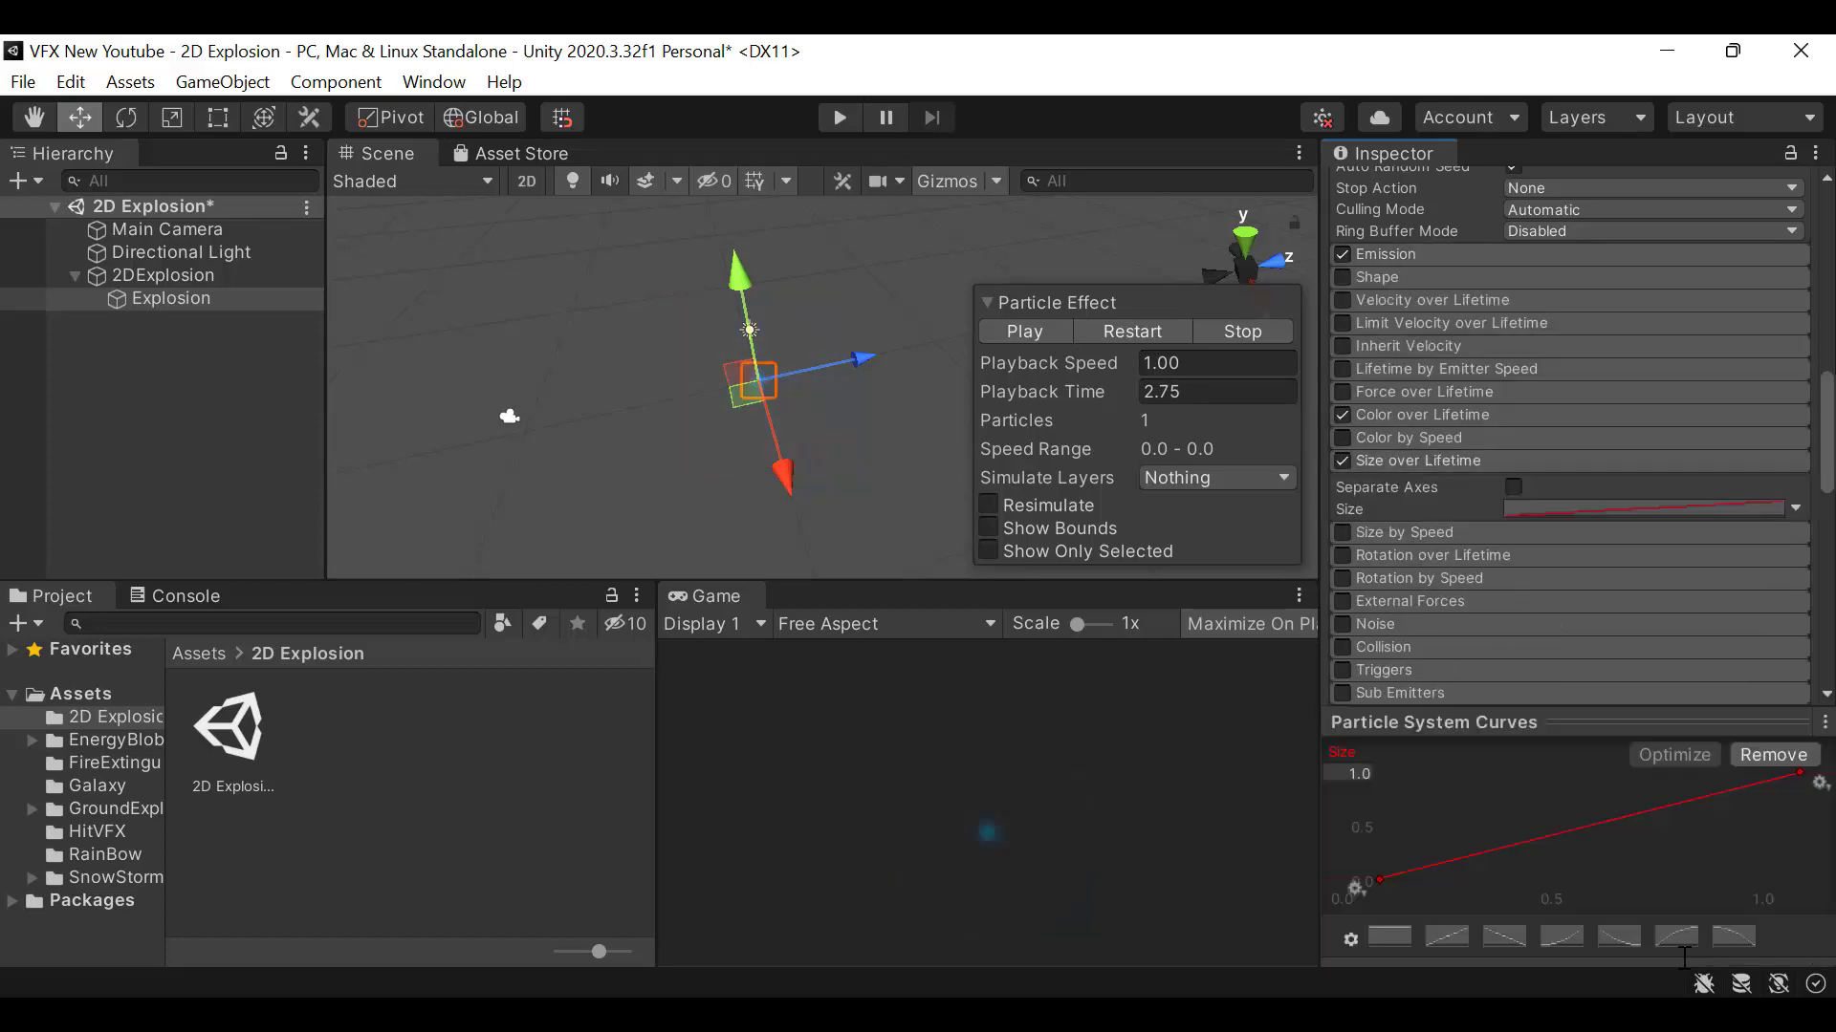
{"action": "left_click", "coordinate": [1676, 936]}
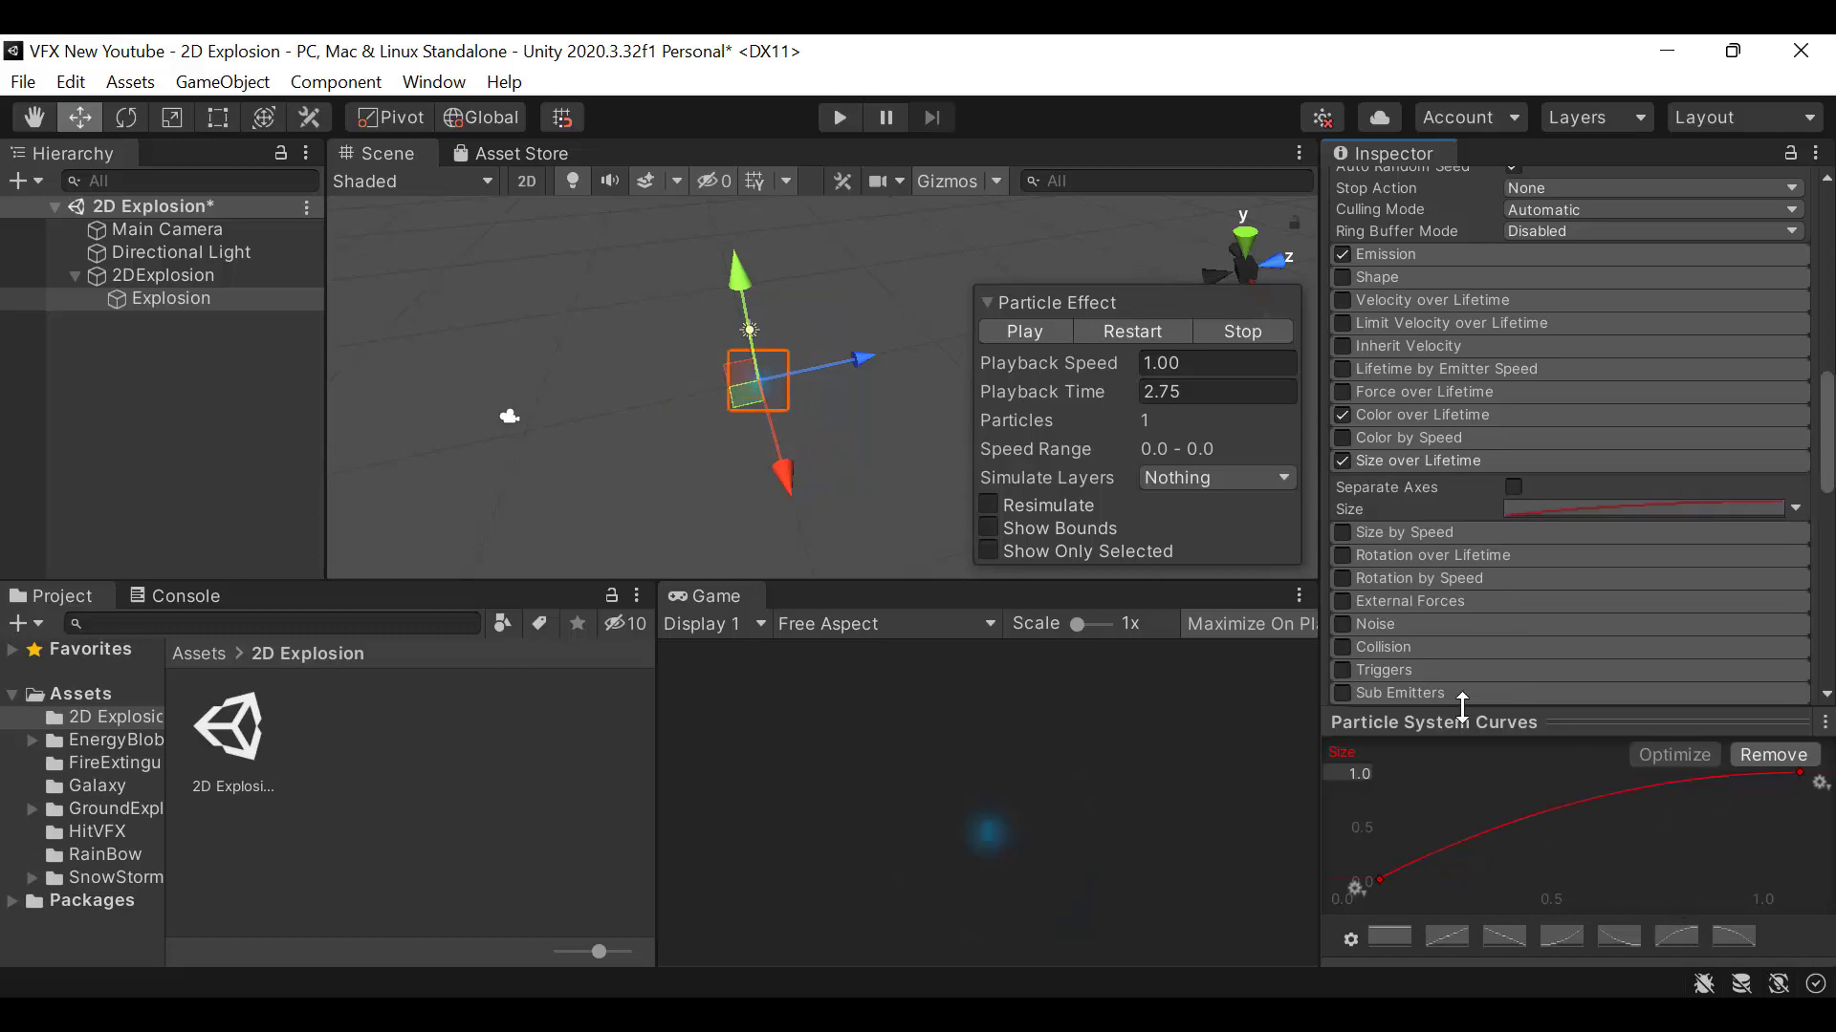
{"action": "left_click_drag", "start_coordinate": [1619, 727], "coordinate": [1618, 725]}
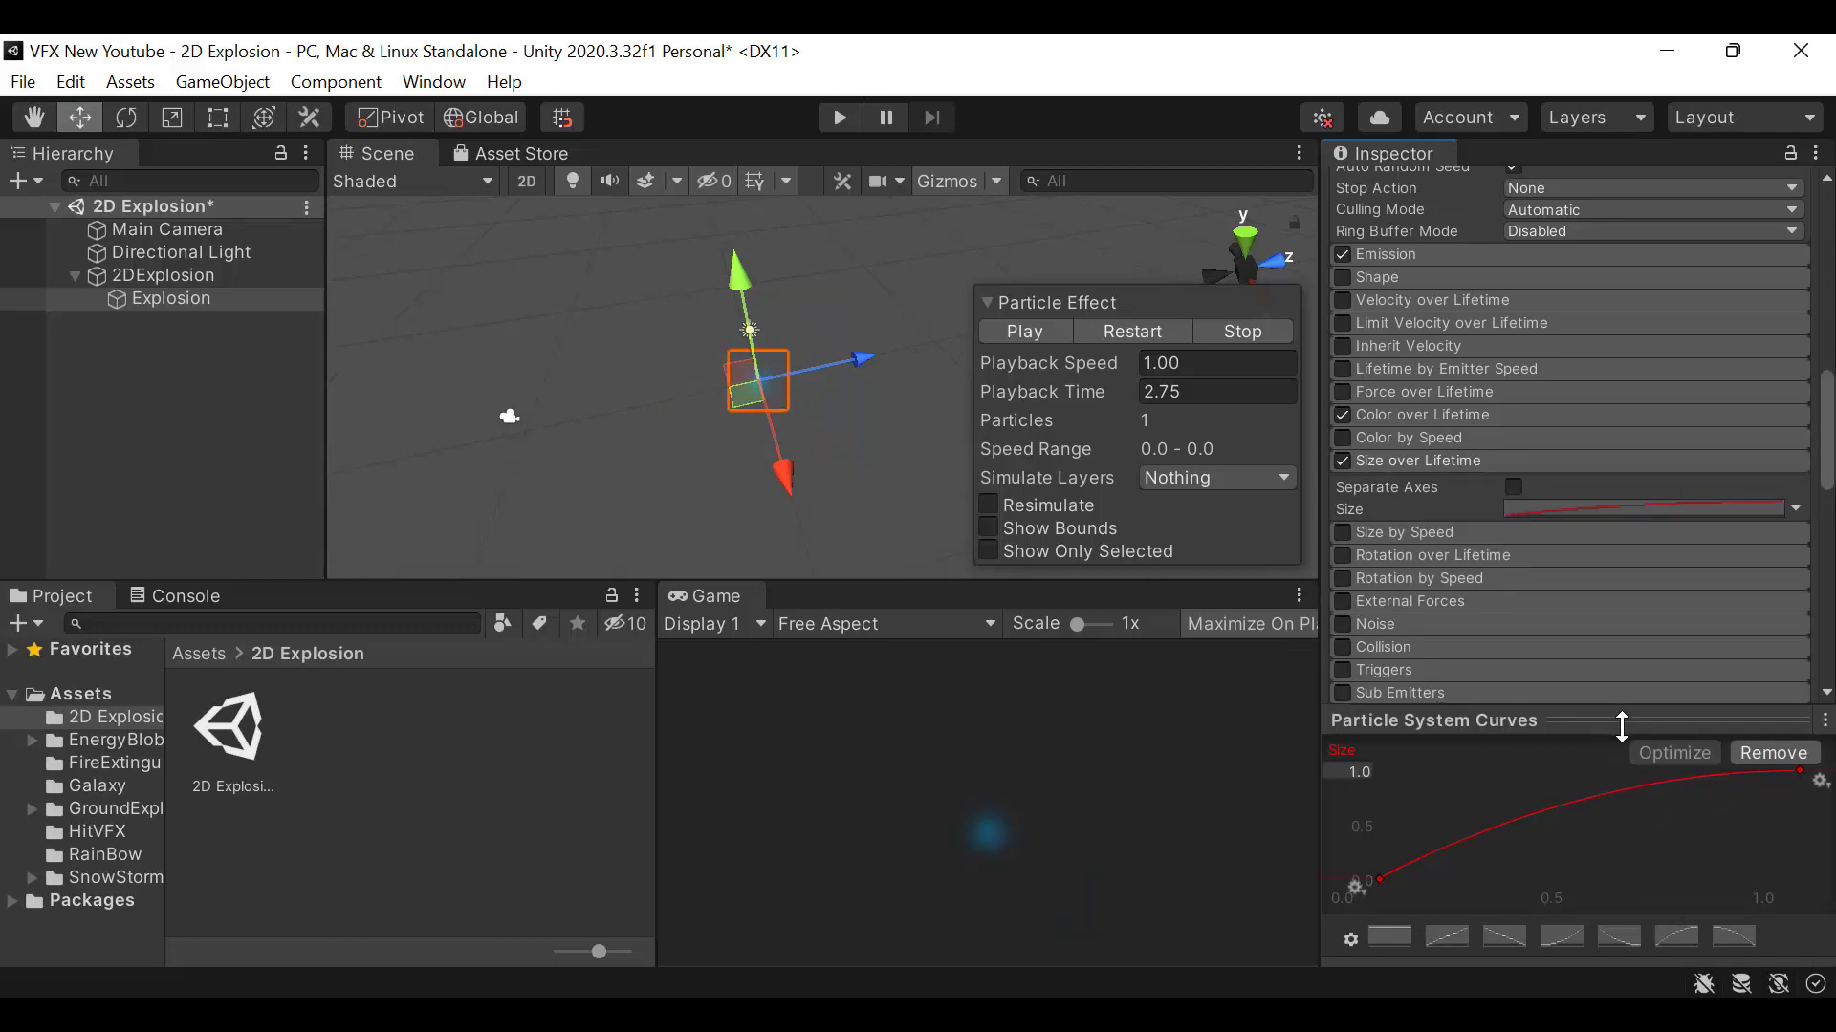
{"action": "left_click", "coordinate": [1137, 329]}
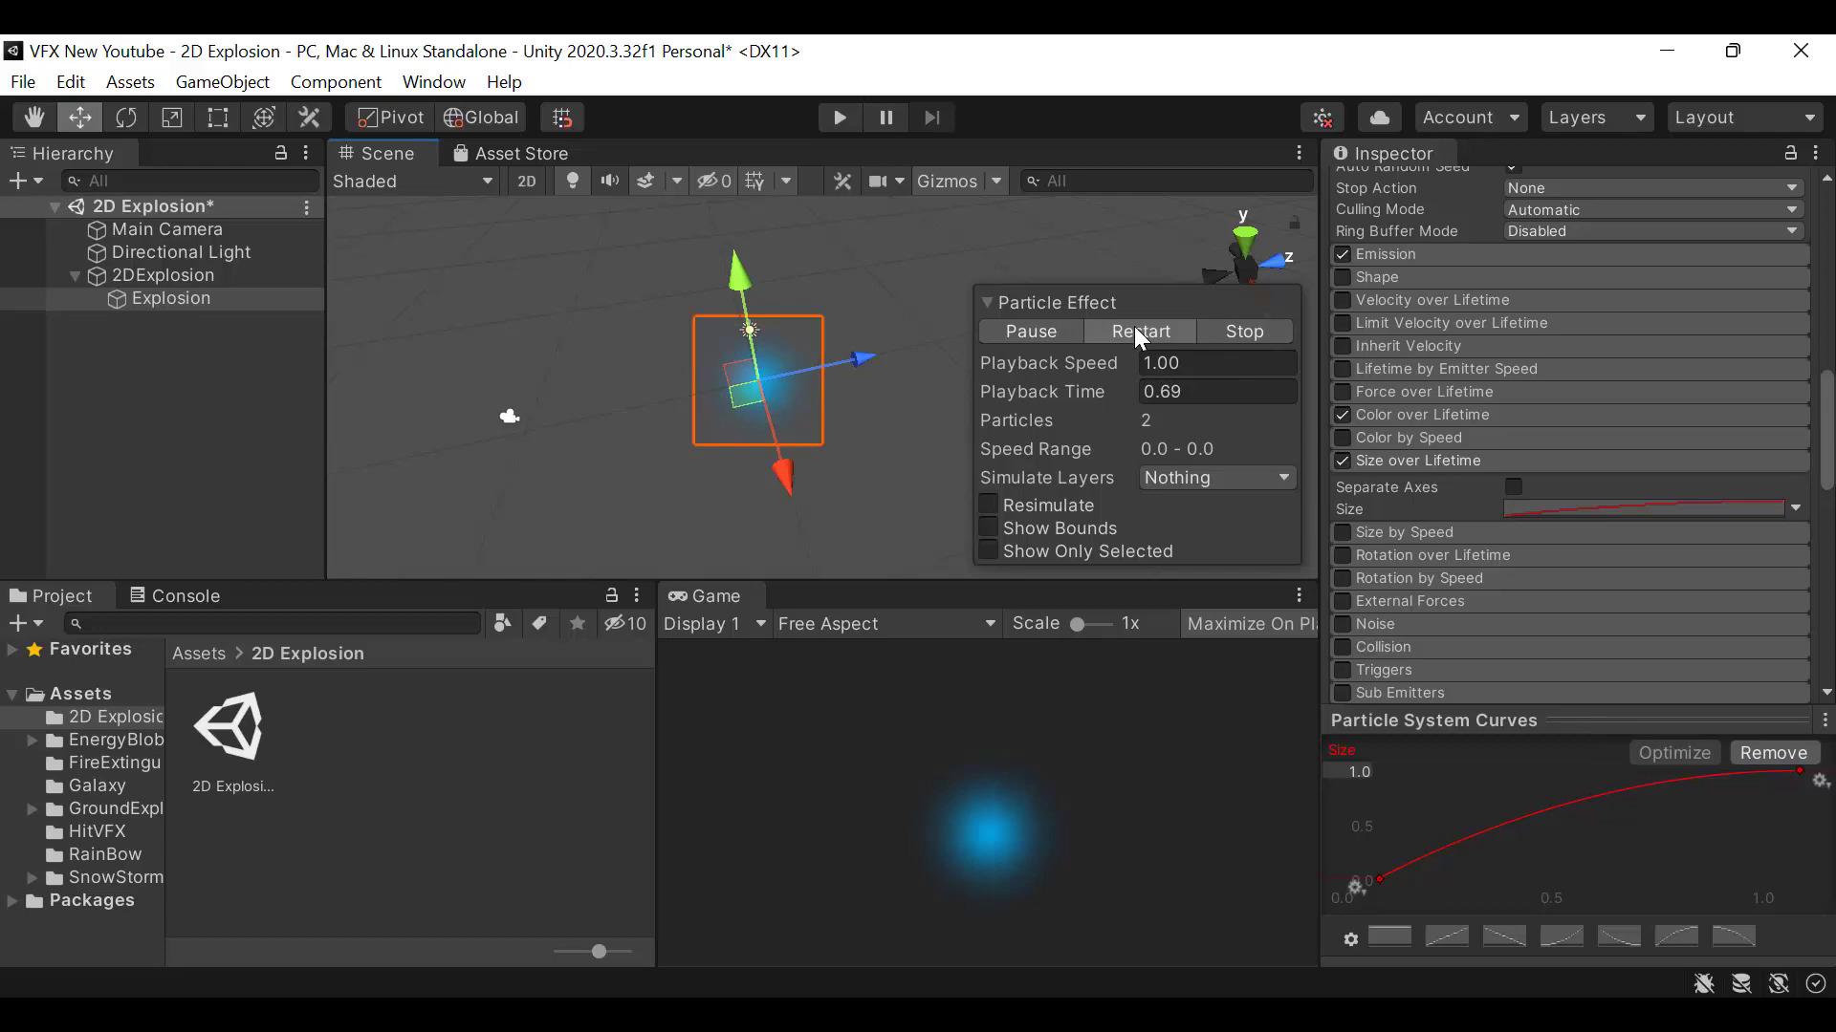
{"action": "left_click", "coordinate": [1042, 330]}
Duplicate the Explosion object and rename the copy to Spikes
{"action": "left_click", "coordinate": [200, 299]}
{"action": "key", "text": "ctrl+d"}
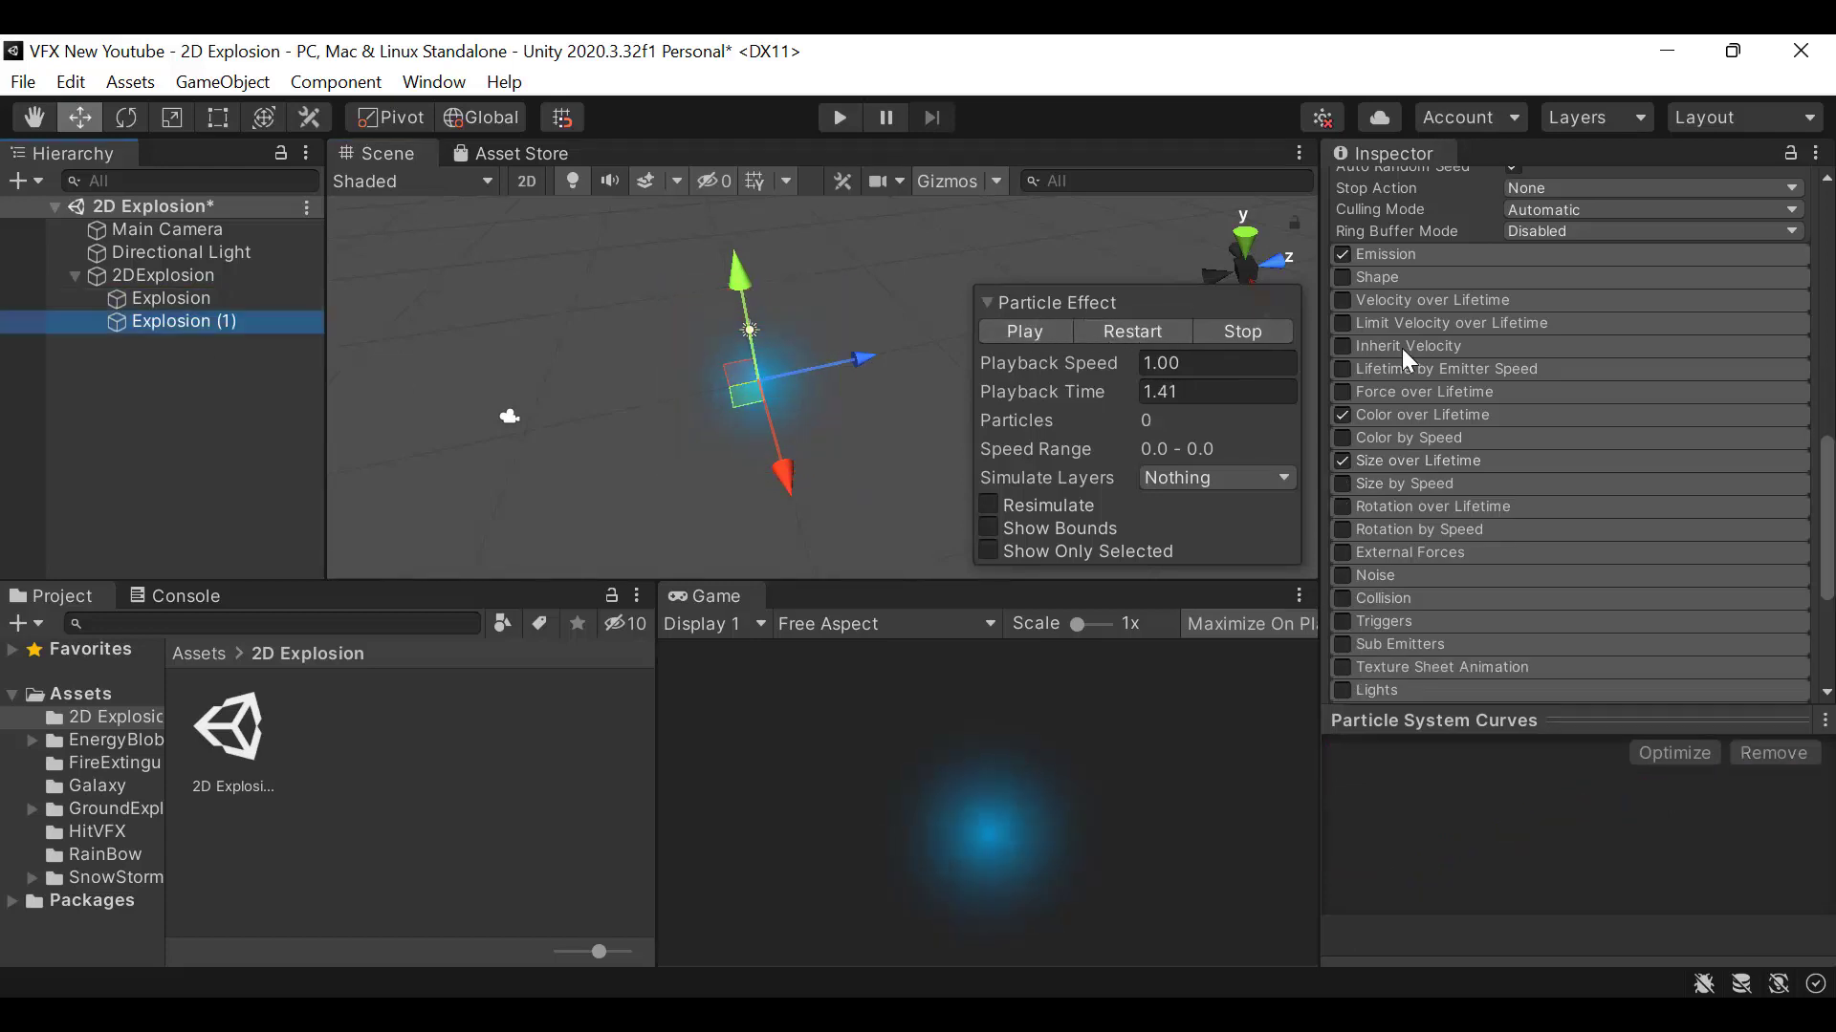
{"action": "left_click", "coordinate": [1660, 191]}
{"action": "key", "text": "ctrl+a"}
{"action": "type", "text": "Spi"}
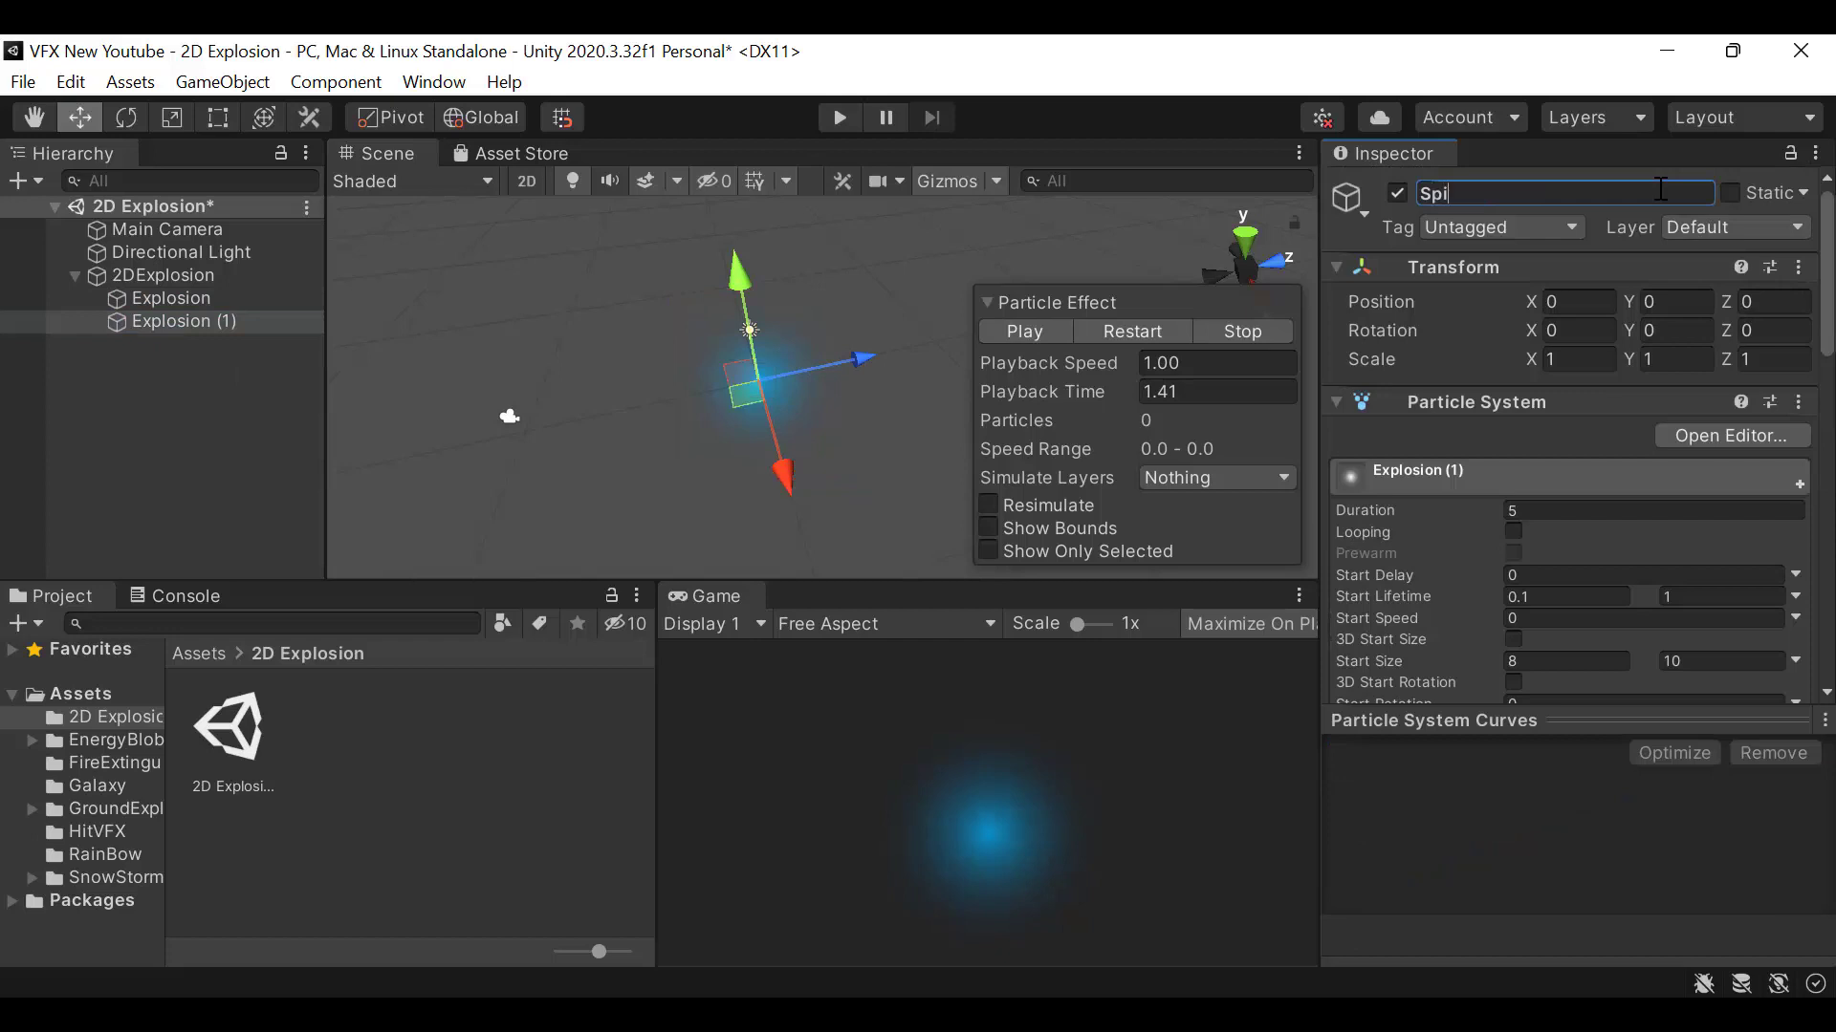
{"action": "type", "text": "kes"}
{"action": "key", "text": "Return"}
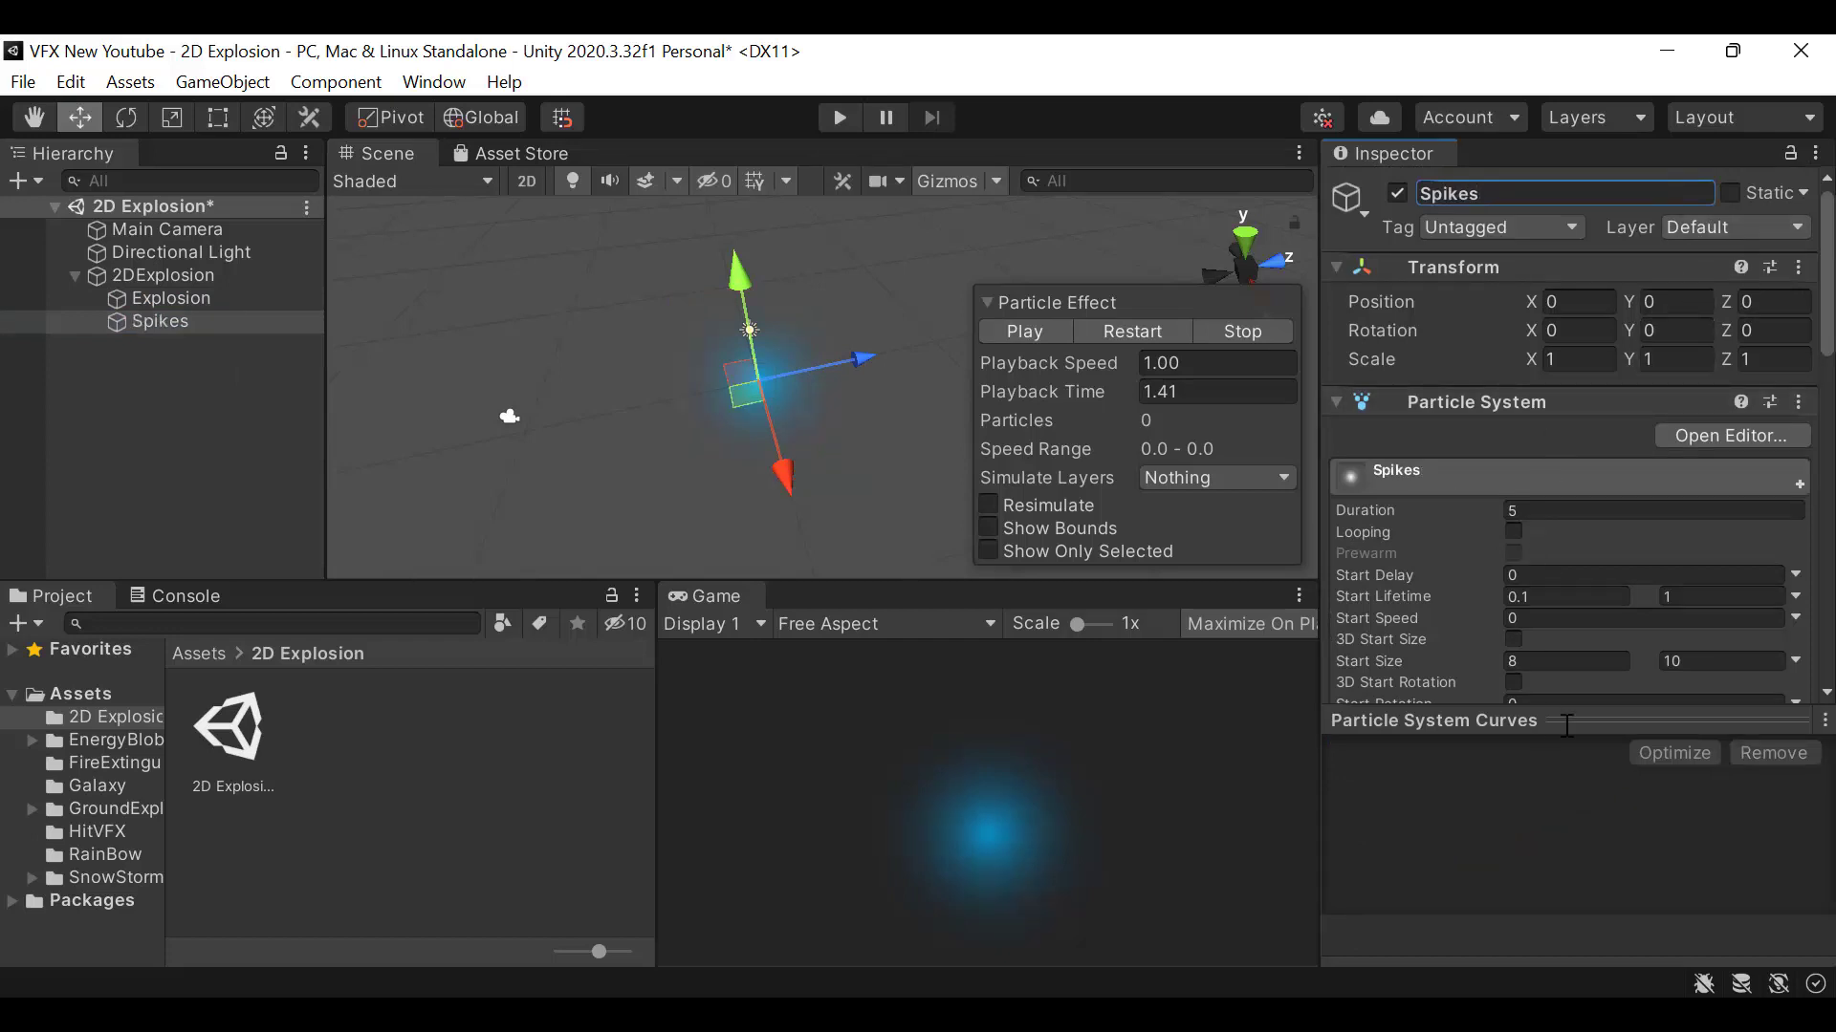
Enable 3D Start Size on Spikes with first-row values X 3, Y 0.5 and Z 0.5, and save the scene
{"action": "left_click_drag", "start_coordinate": [1567, 725], "coordinate": [1567, 952]}
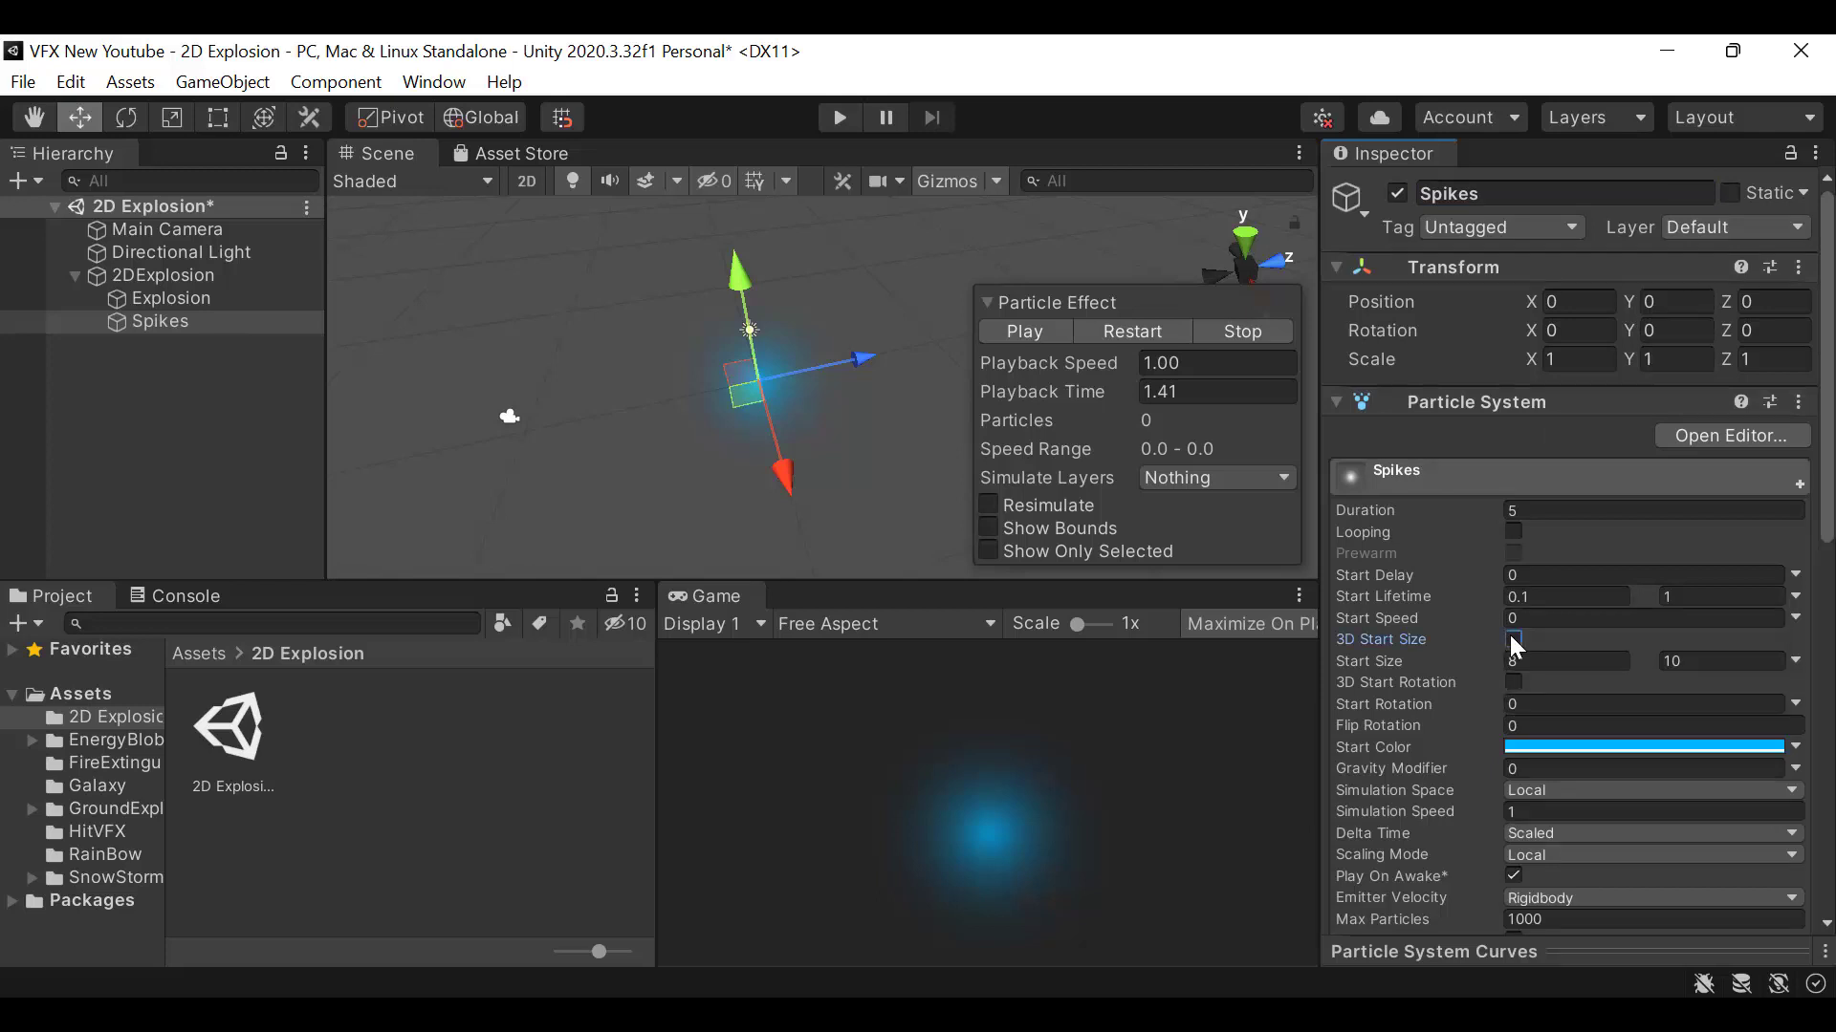
{"action": "left_click", "coordinate": [1513, 639]}
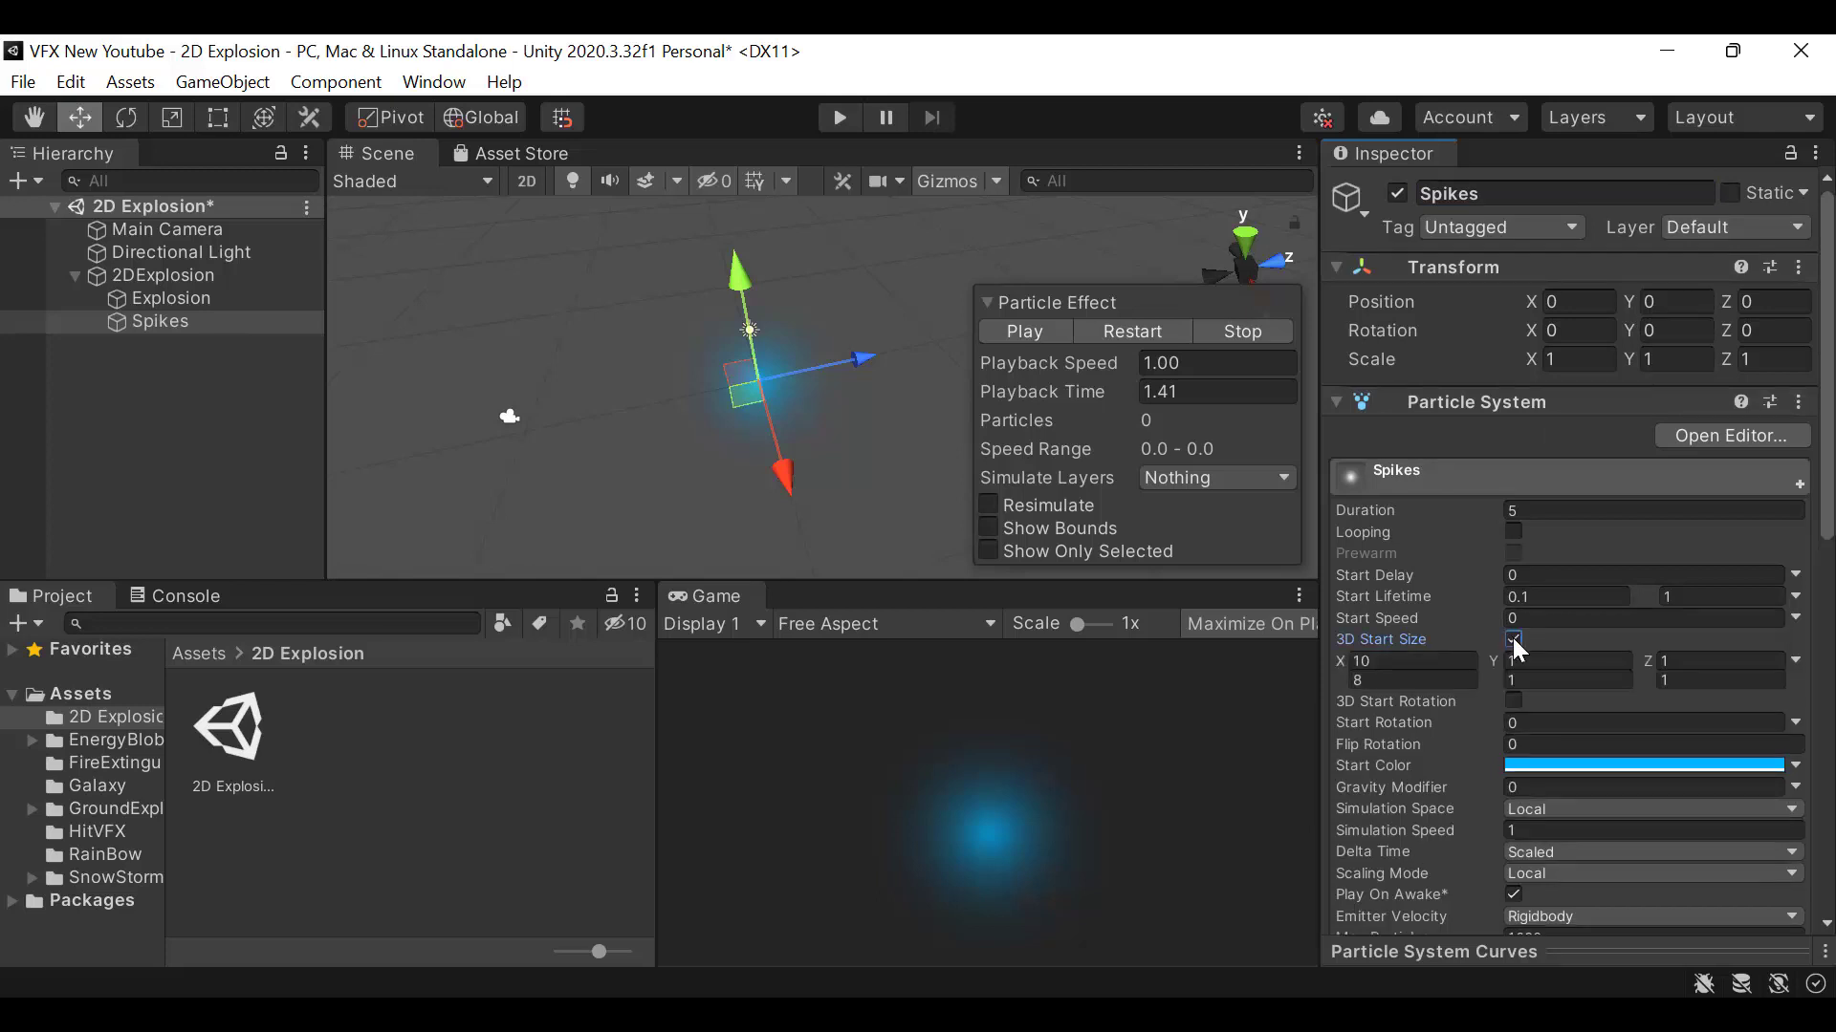
{"action": "left_click", "coordinate": [1384, 659]}
{"action": "type", "text": "3"}
{"action": "left_click", "coordinate": [1585, 660]}
{"action": "left_click", "coordinate": [1700, 660]}
{"action": "key", "text": "ctrl+s"}
Set the Spikes' Start Rotation to Random Between Two Constants, from 0 to 360
{"action": "left_click", "coordinate": [1795, 722]}
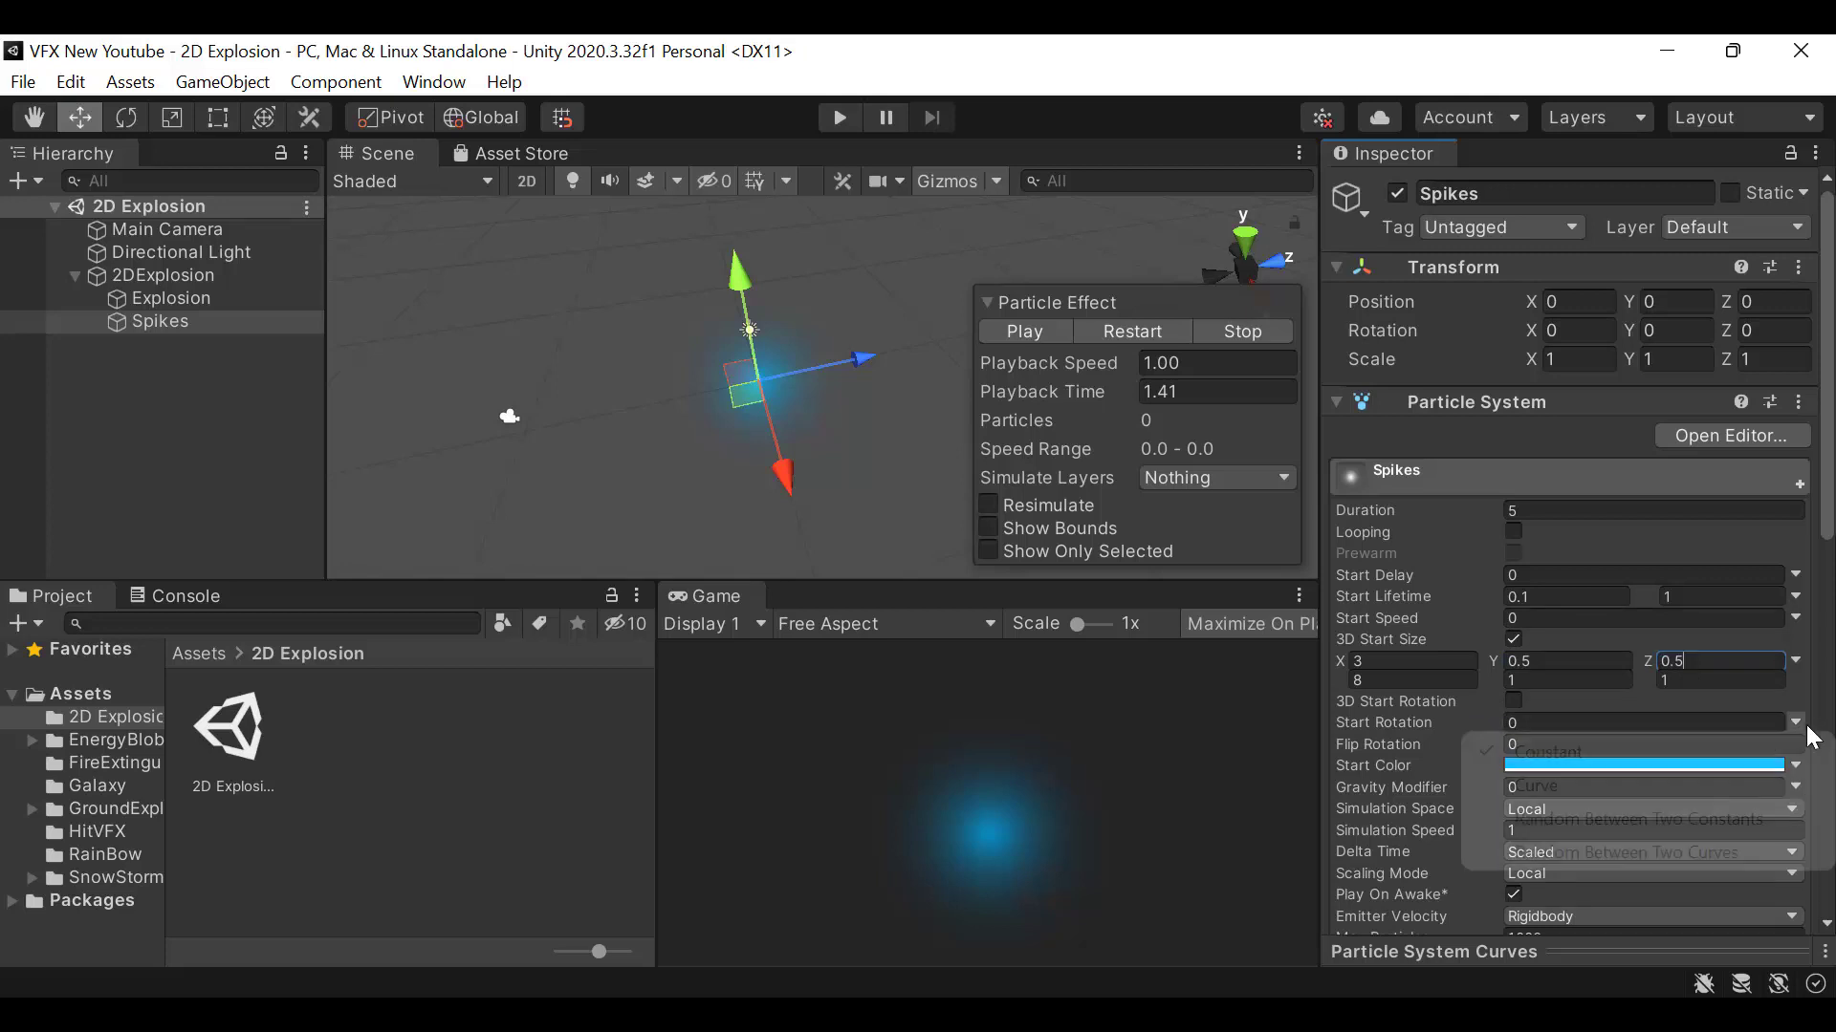
{"action": "left_click", "coordinate": [1765, 818]}
{"action": "left_click", "coordinate": [1717, 722]}
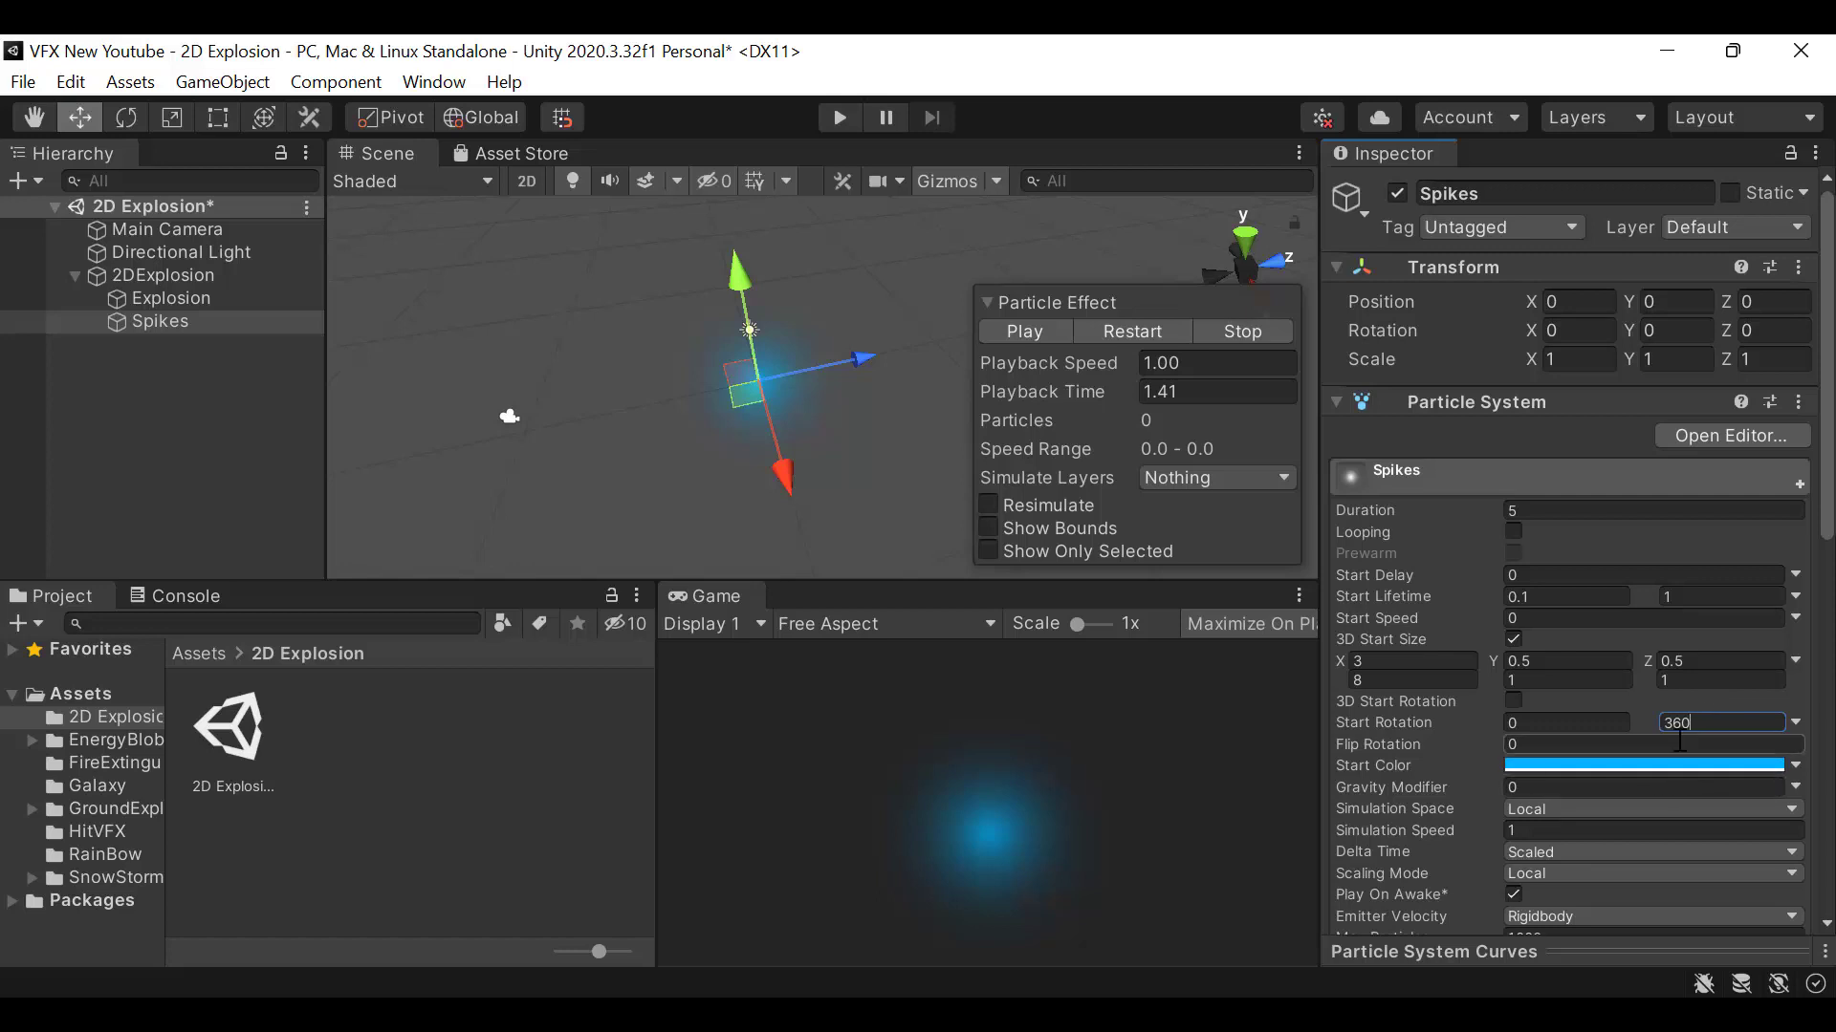
Set the Spikes' Emission Rate over Time to 0, add a burst with a Count of 20, and save the scene
{"action": "scroll", "coordinate": [1664, 727], "scroll_direction": "down", "scroll_amount": 5}
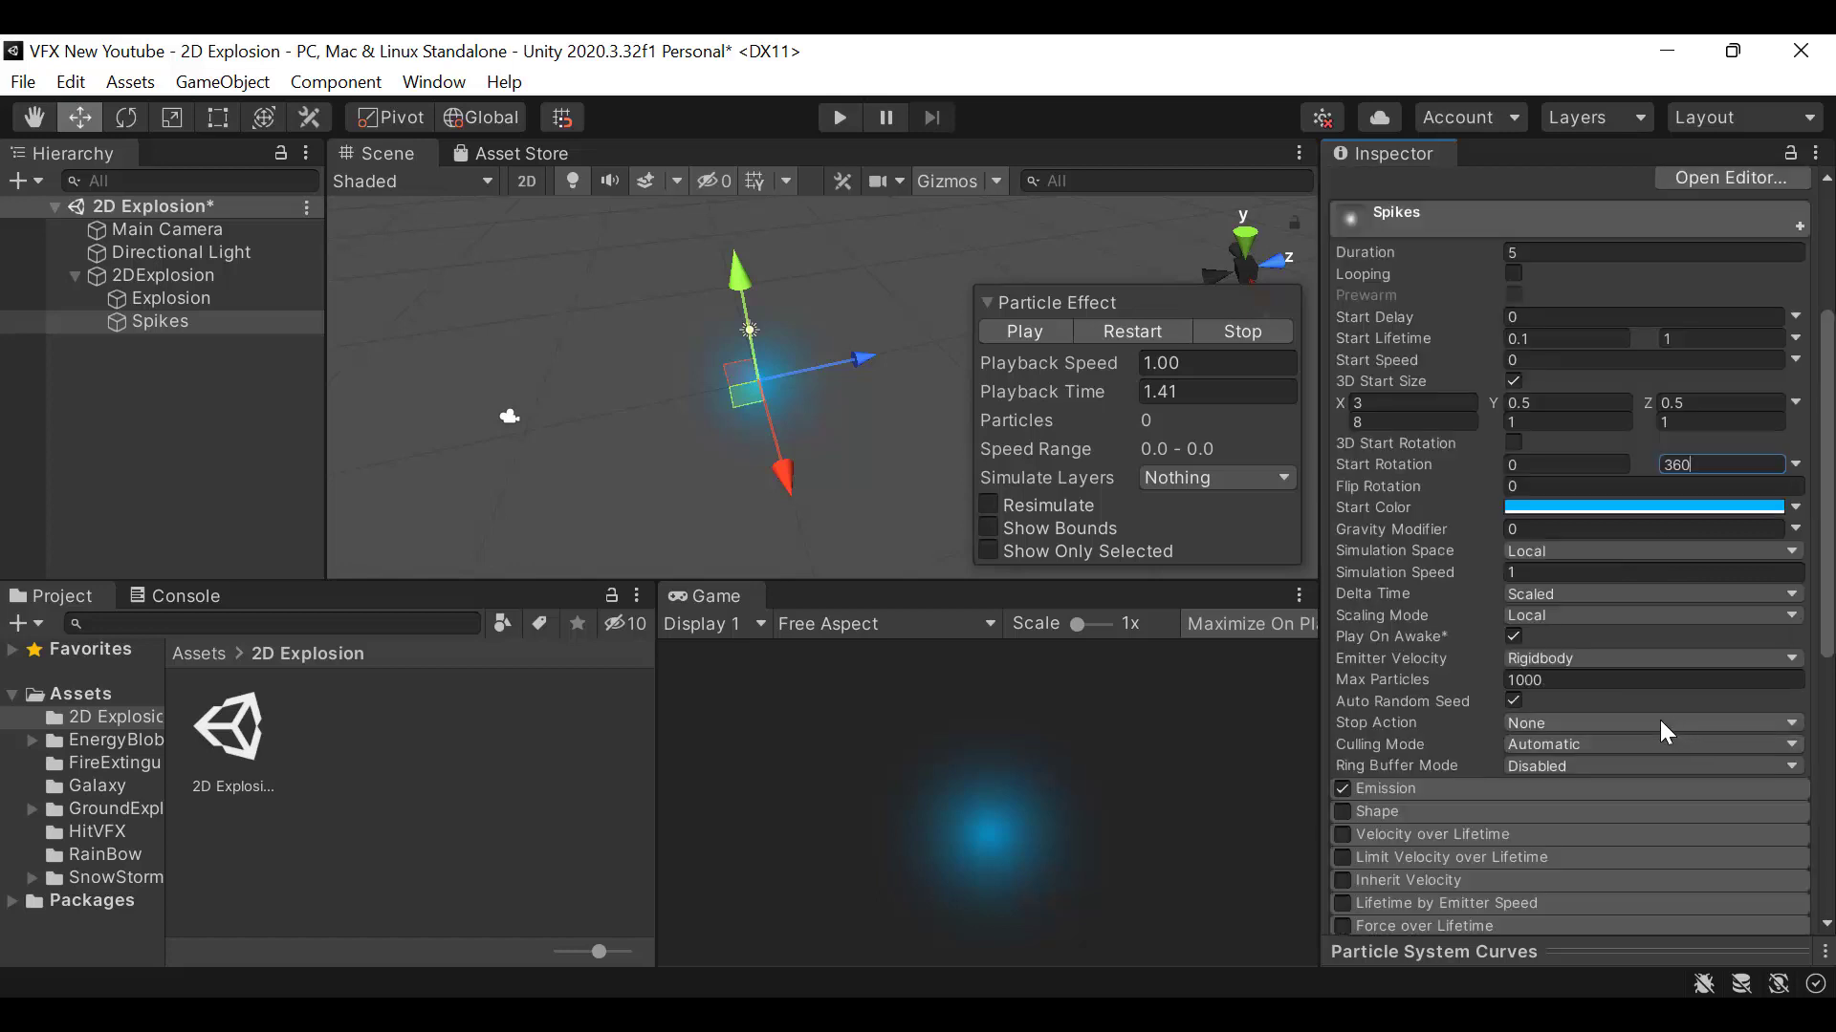
{"action": "left_click", "coordinate": [1391, 794]}
{"action": "left_click", "coordinate": [1580, 818]}
{"action": "type", "text": "0"}
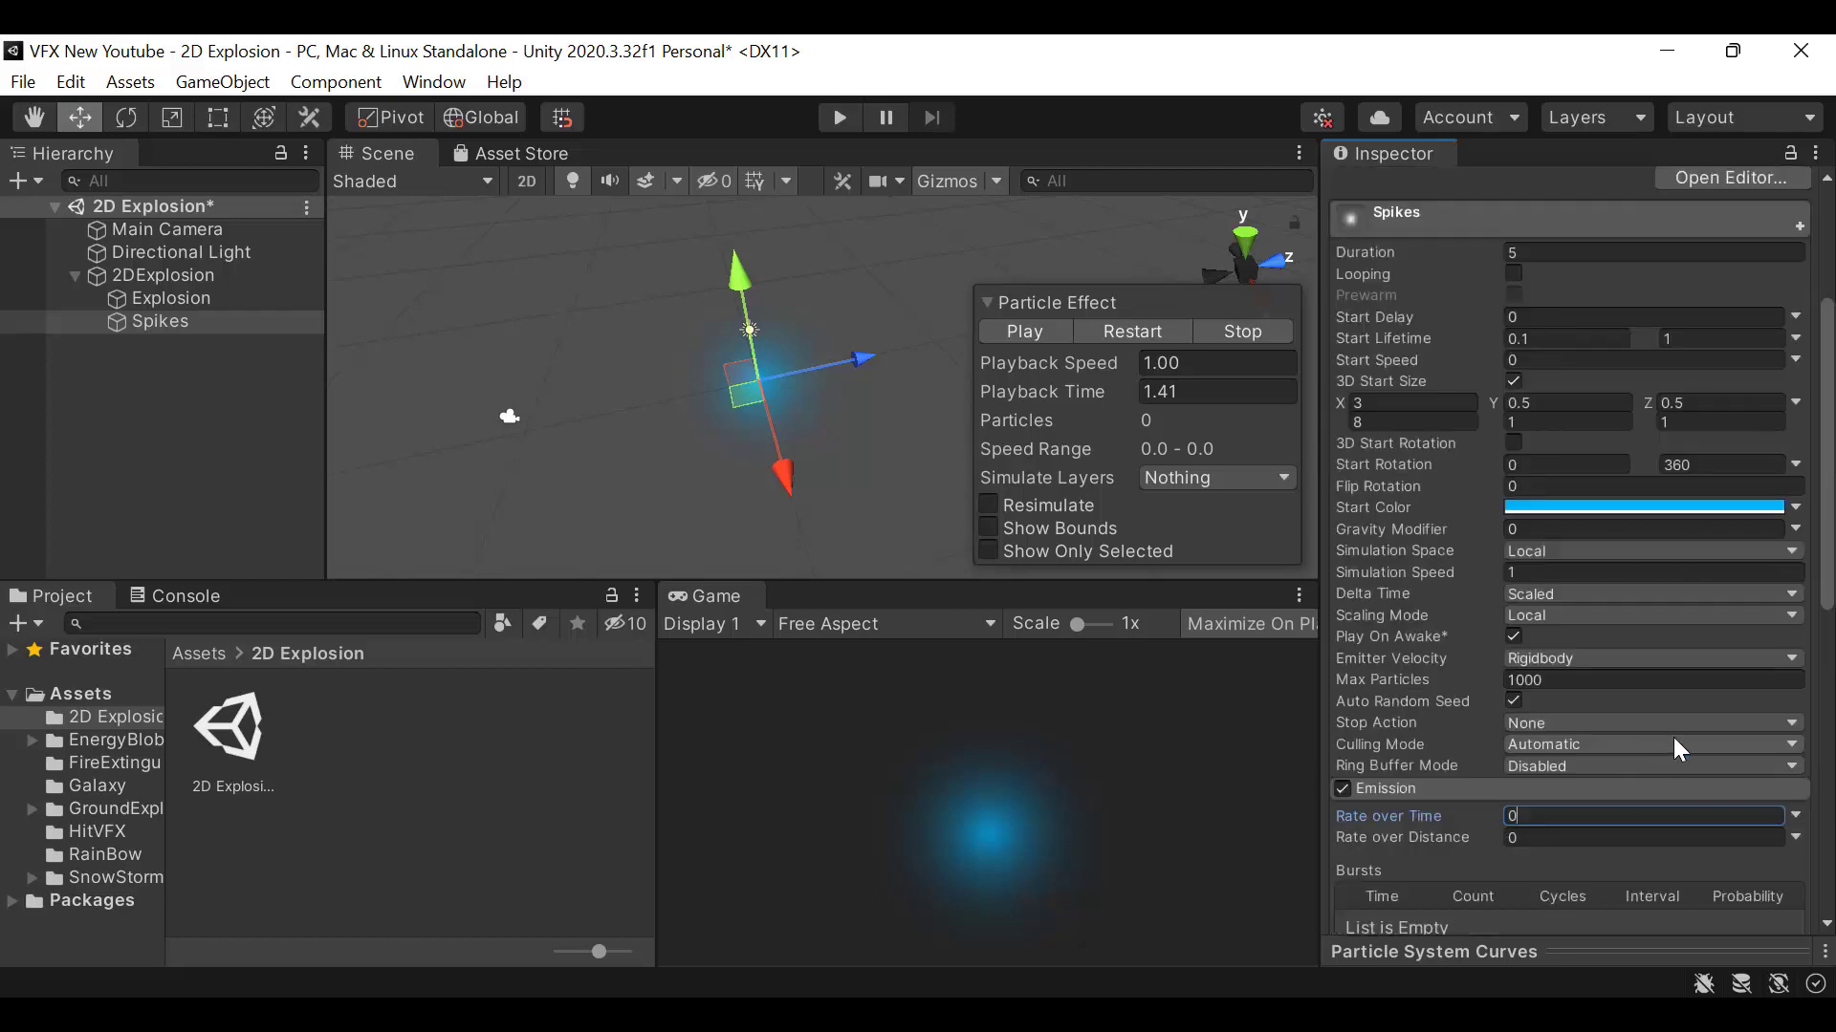
{"action": "scroll", "coordinate": [1710, 707], "scroll_direction": "down", "scroll_amount": 3}
{"action": "left_click", "coordinate": [1731, 699]}
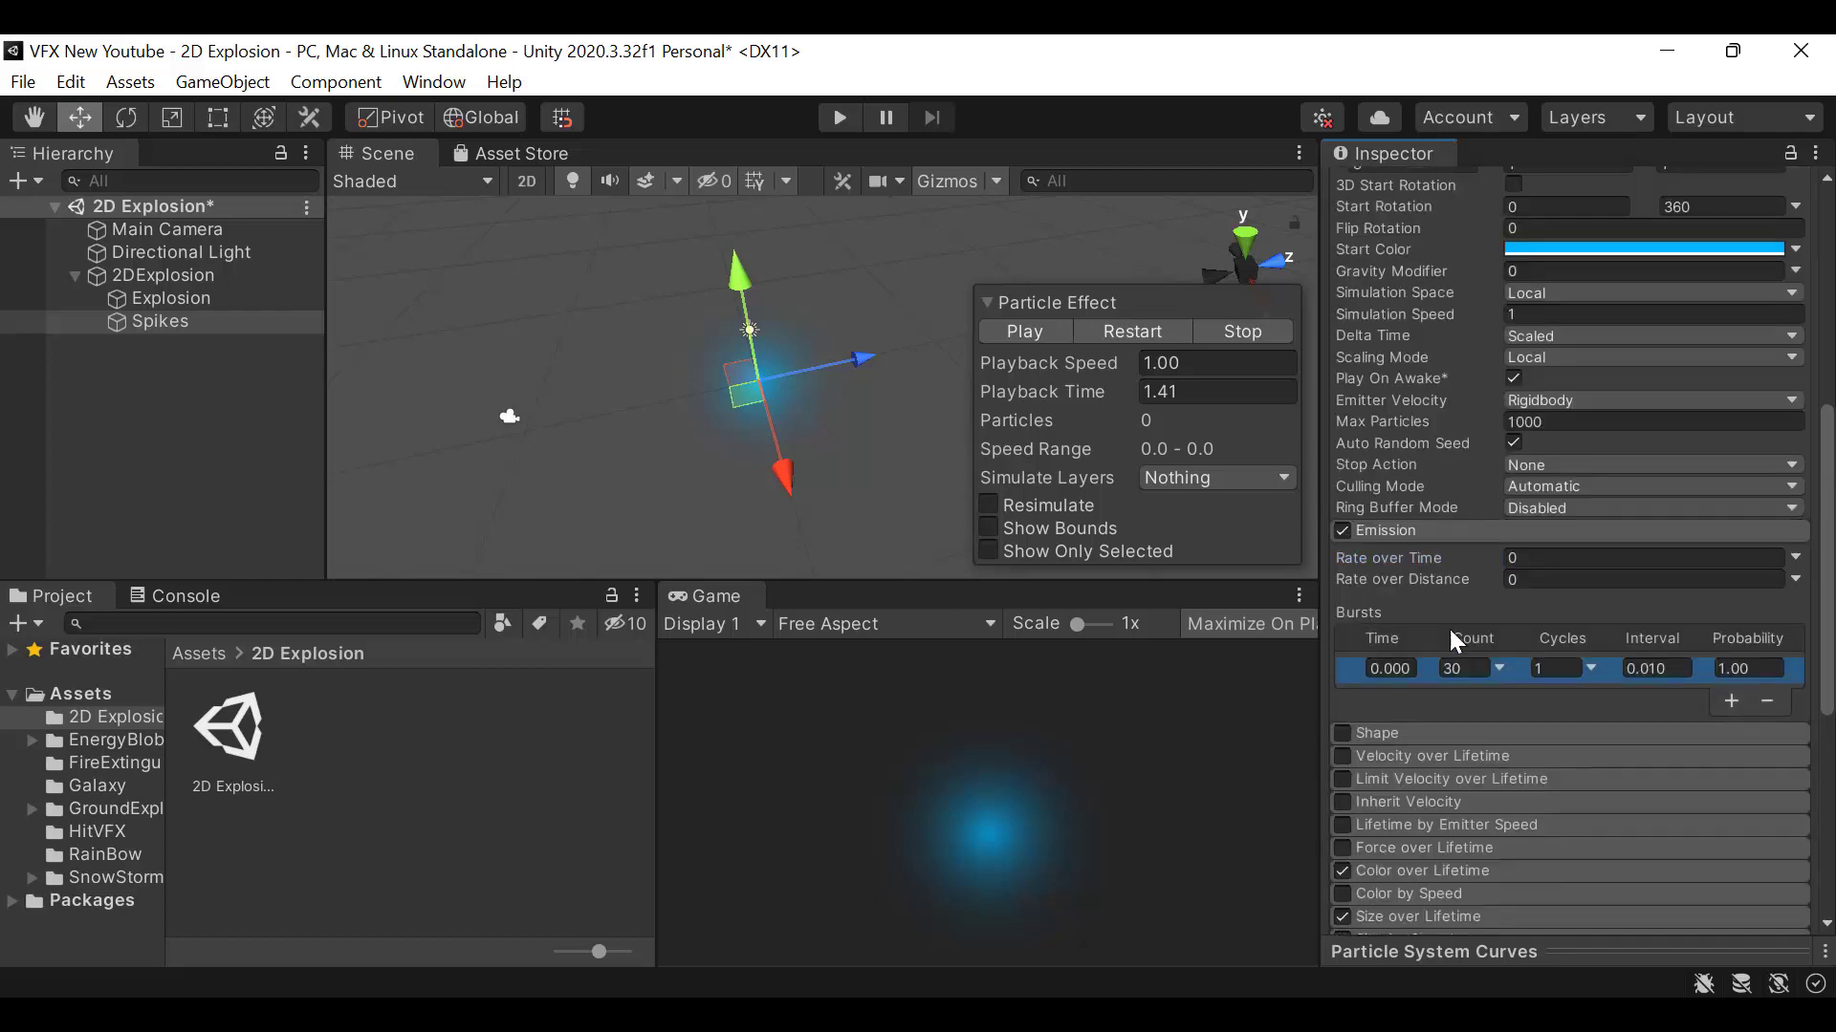
{"action": "double_click", "coordinate": [1461, 666]}
{"action": "type", "text": "20"}
{"action": "key", "text": "ctrl+s"}
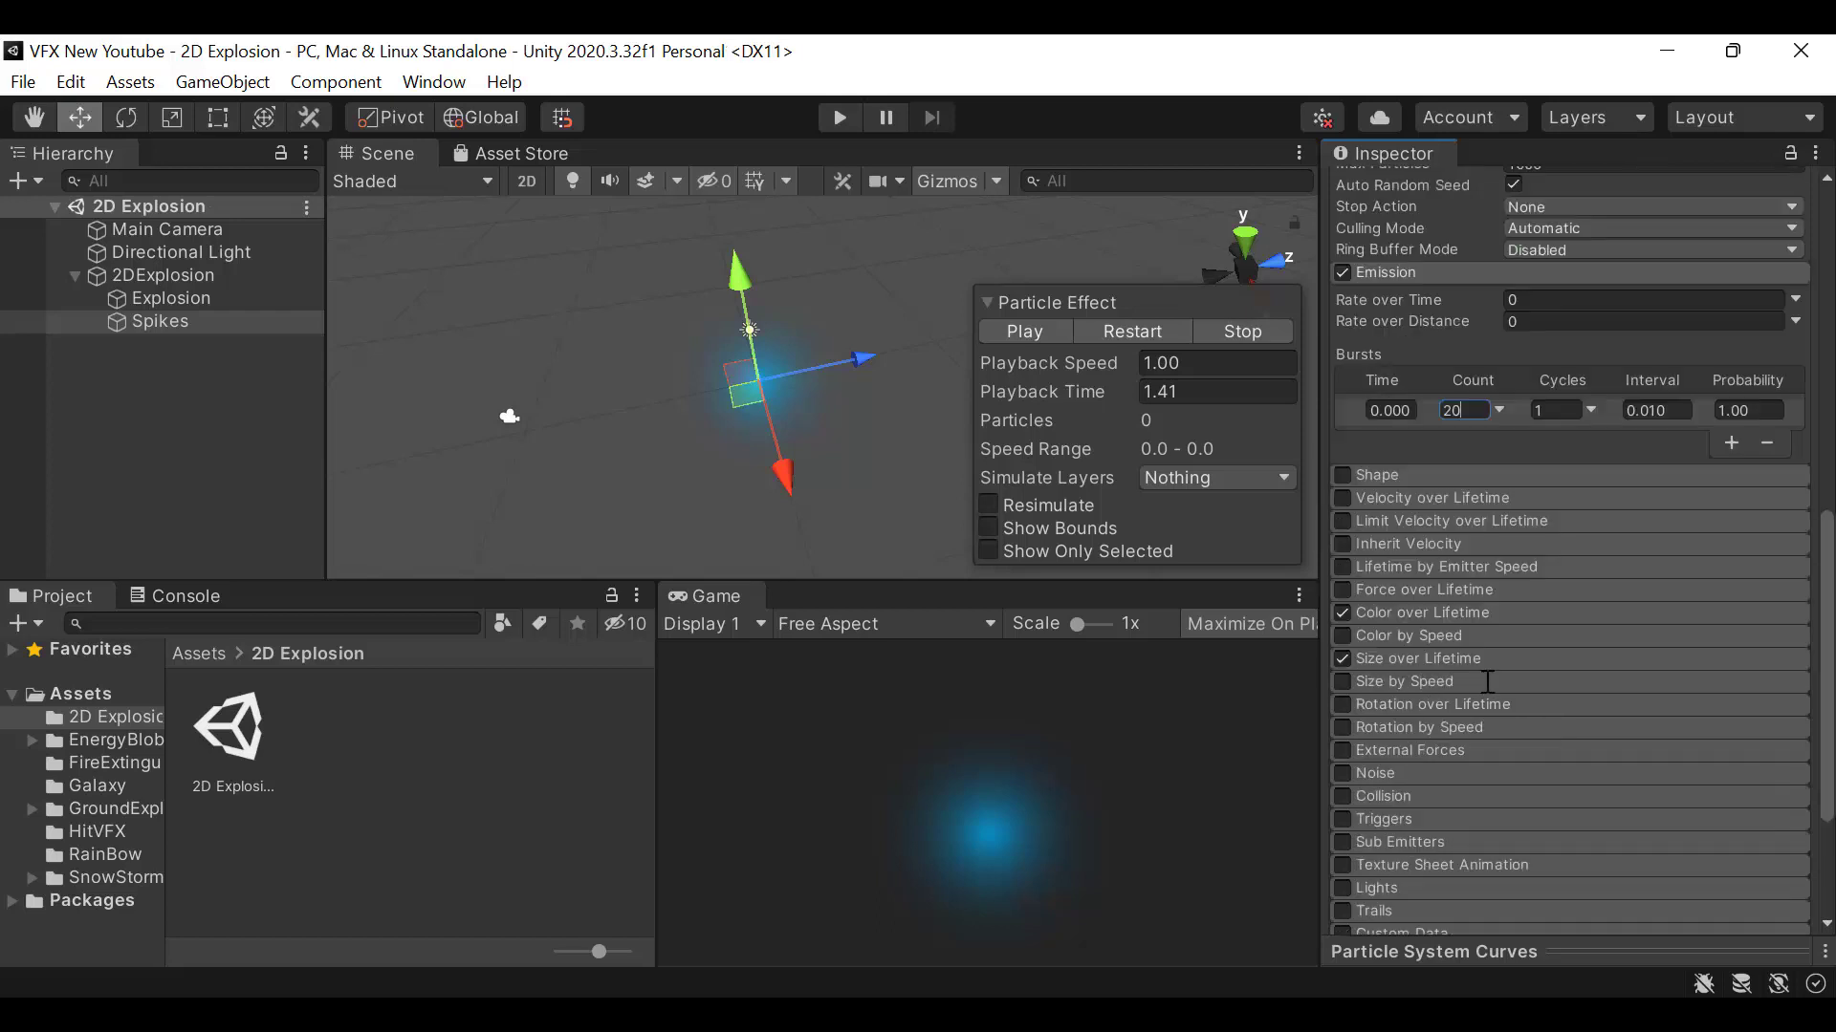
Replace the Spikes' Size over Lifetime curve with the flat constant preset, widening the Inspector for more room
{"action": "scroll", "coordinate": [1501, 678], "scroll_direction": "down", "scroll_amount": 3}
{"action": "left_click", "coordinate": [1418, 659]}
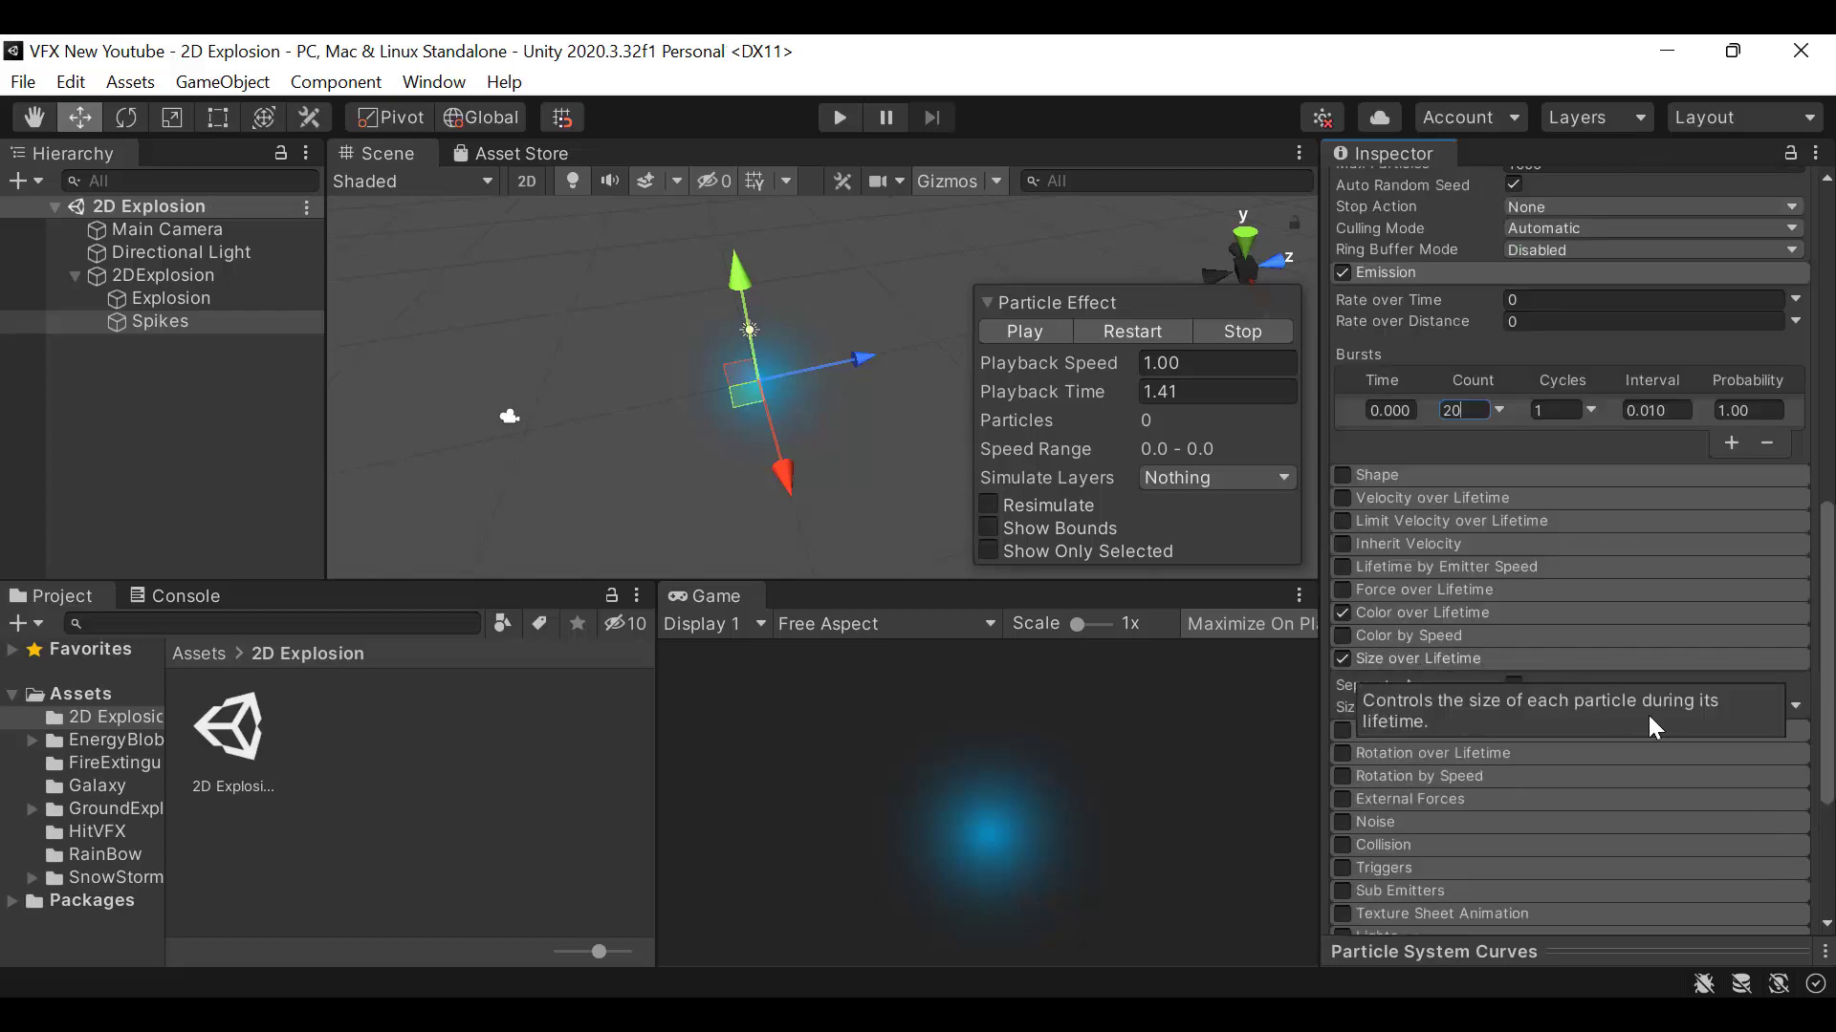
{"action": "left_click", "coordinate": [1663, 708]}
{"action": "left_click", "coordinate": [1695, 942]}
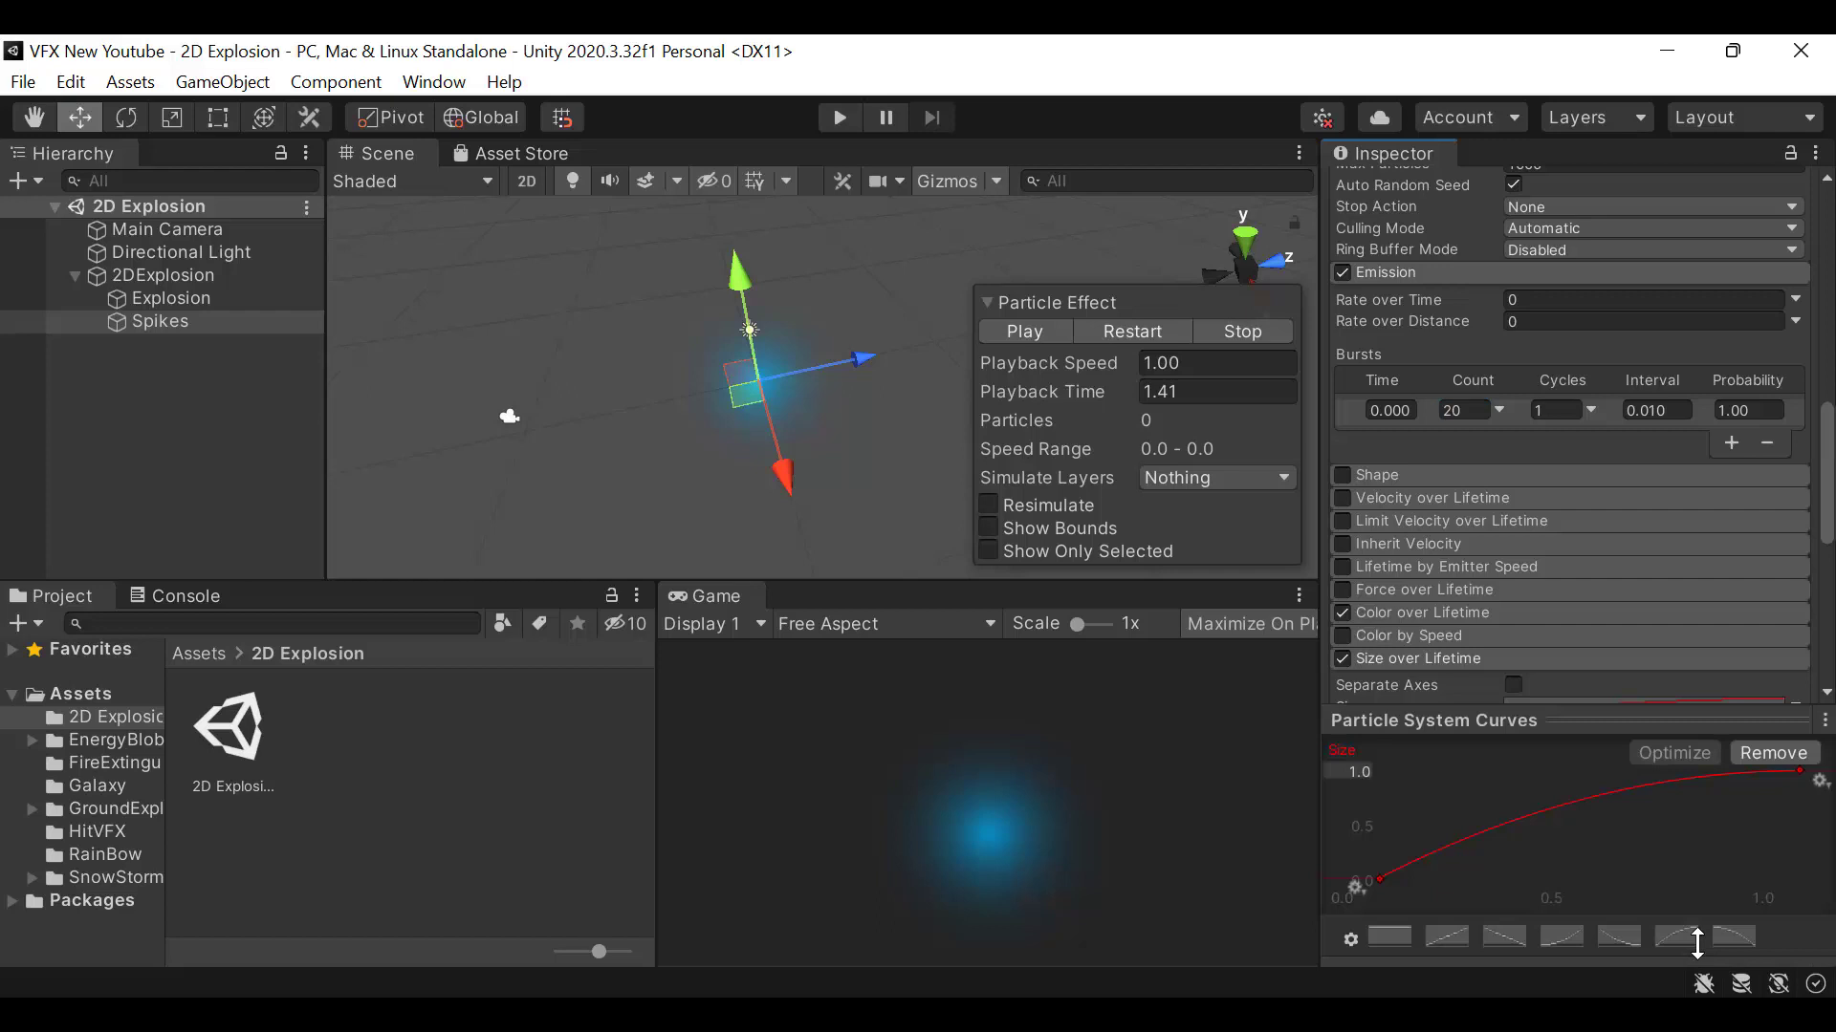
{"action": "left_click_drag", "start_coordinate": [1316, 866], "coordinate": [1224, 866]}
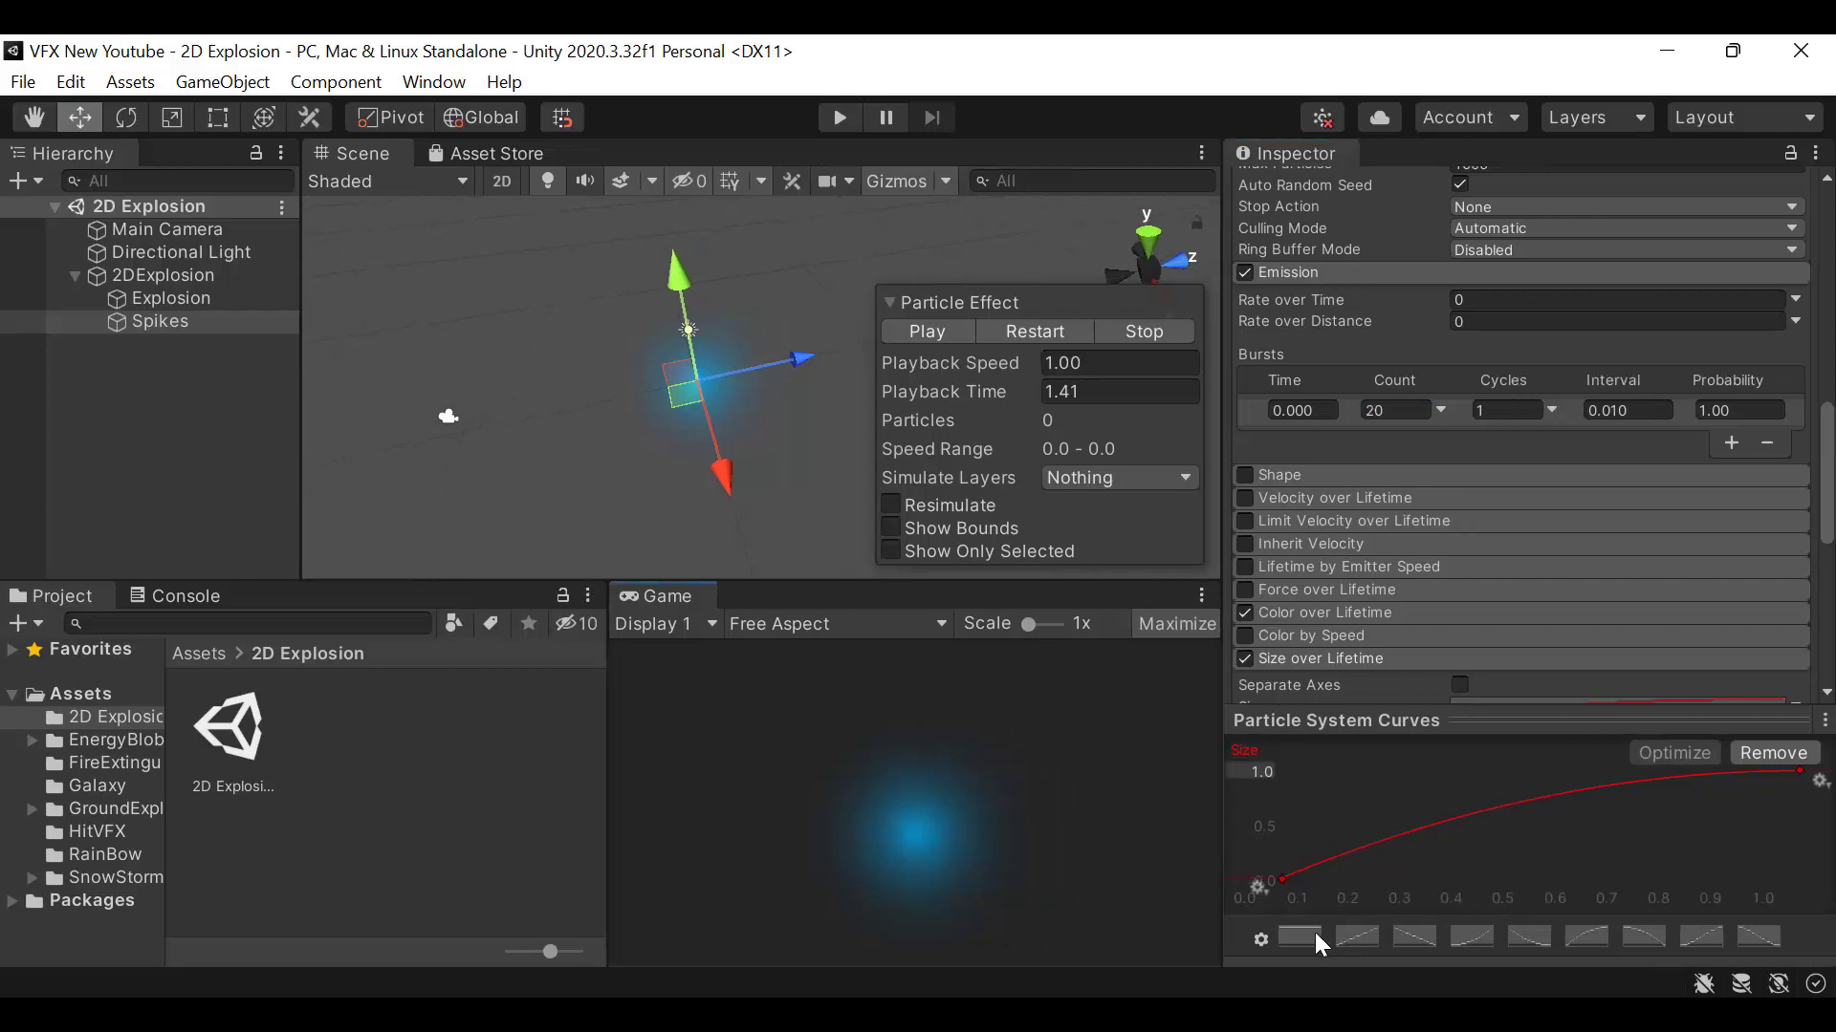
{"action": "left_click", "coordinate": [1313, 934]}
Add seven keys spread along the flat Size over Lifetime curve
{"action": "right_click", "coordinate": [1333, 771]}
{"action": "left_click", "coordinate": [1377, 790]}
{"action": "right_click", "coordinate": [1392, 770]}
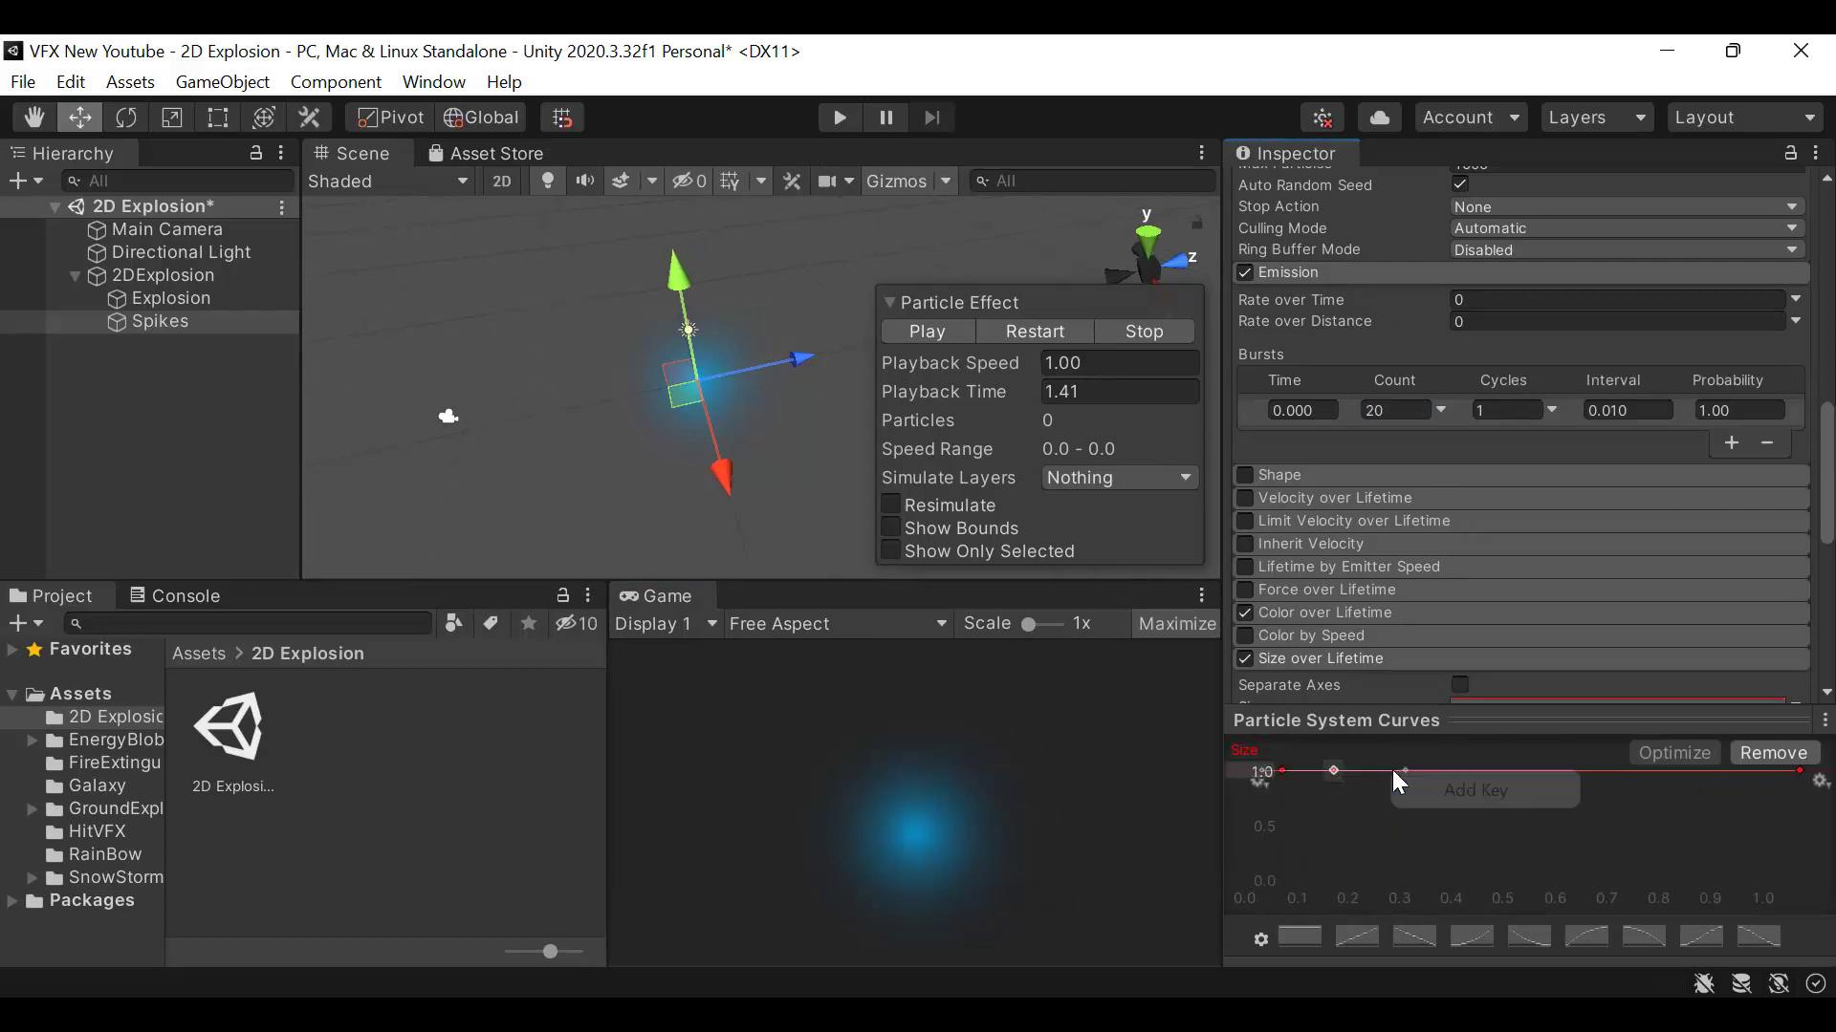
{"action": "left_click", "coordinate": [1434, 789]}
{"action": "right_click", "coordinate": [1477, 772]}
{"action": "left_click", "coordinate": [1501, 792]}
{"action": "right_click", "coordinate": [1535, 770]}
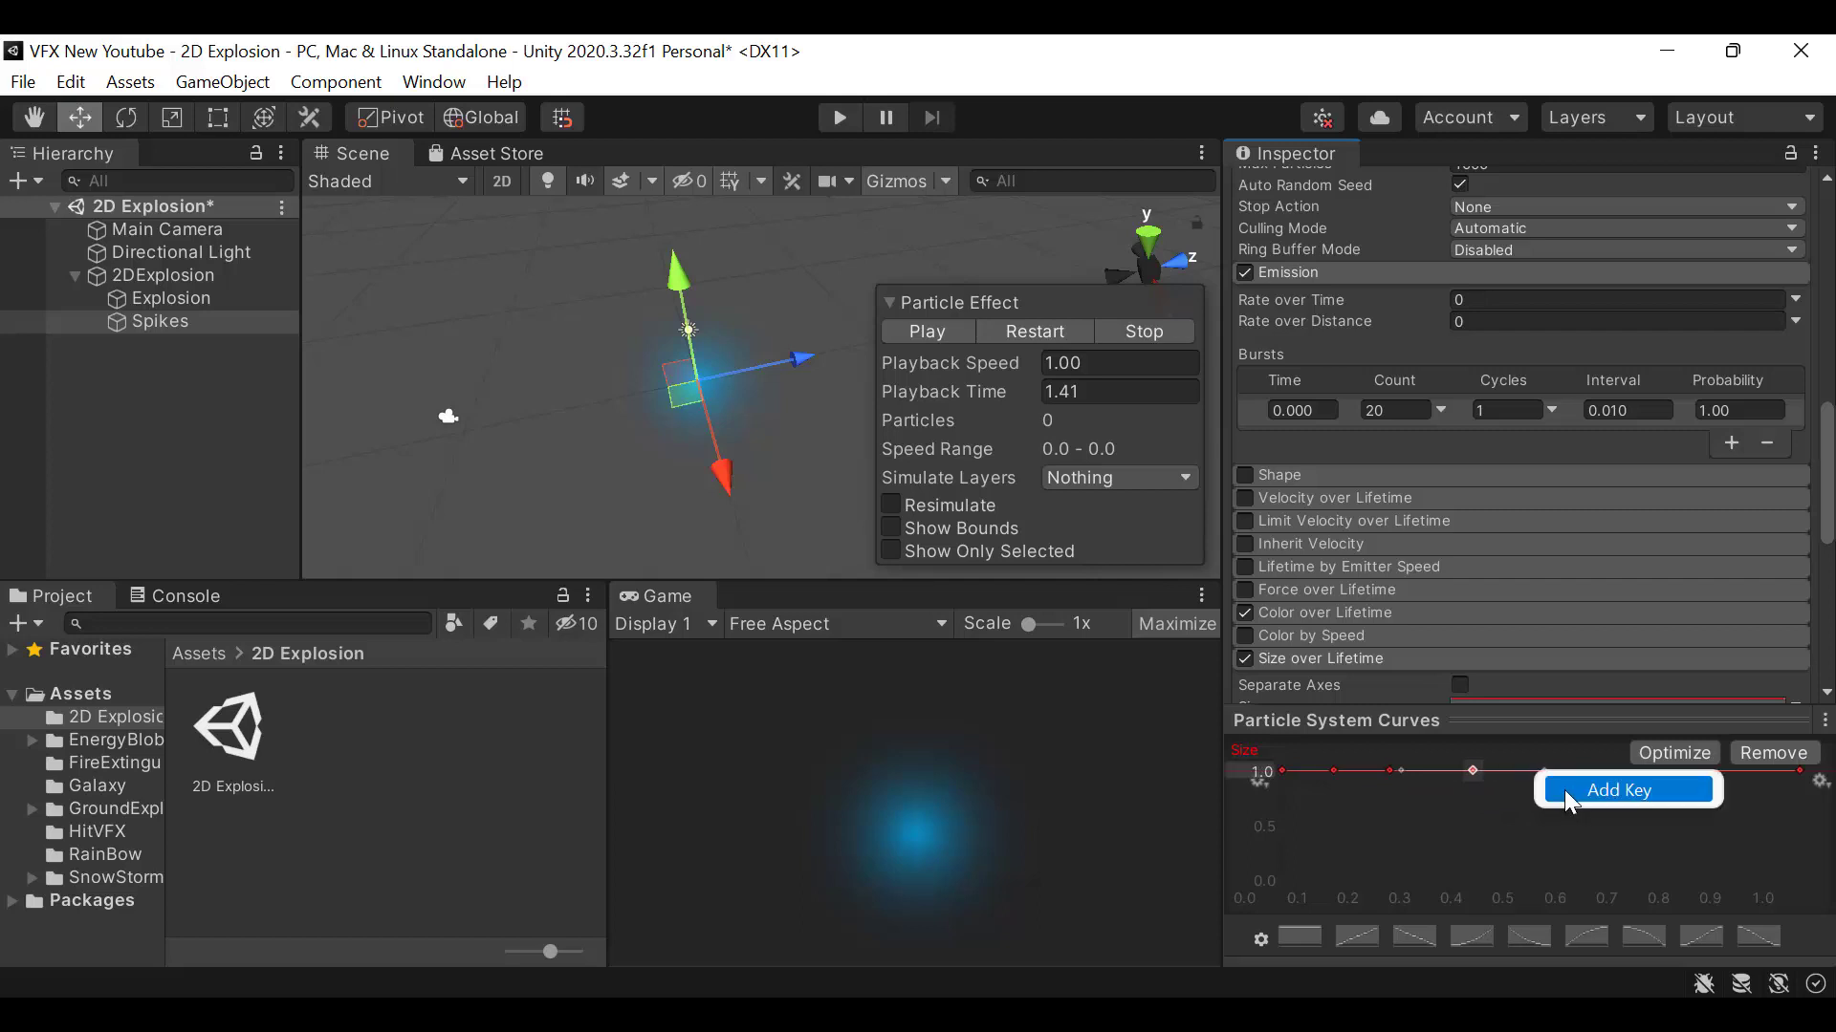
{"action": "left_click", "coordinate": [1578, 790]}
{"action": "right_click", "coordinate": [1606, 772]}
{"action": "left_click", "coordinate": [1633, 795]}
{"action": "right_click", "coordinate": [1685, 771]}
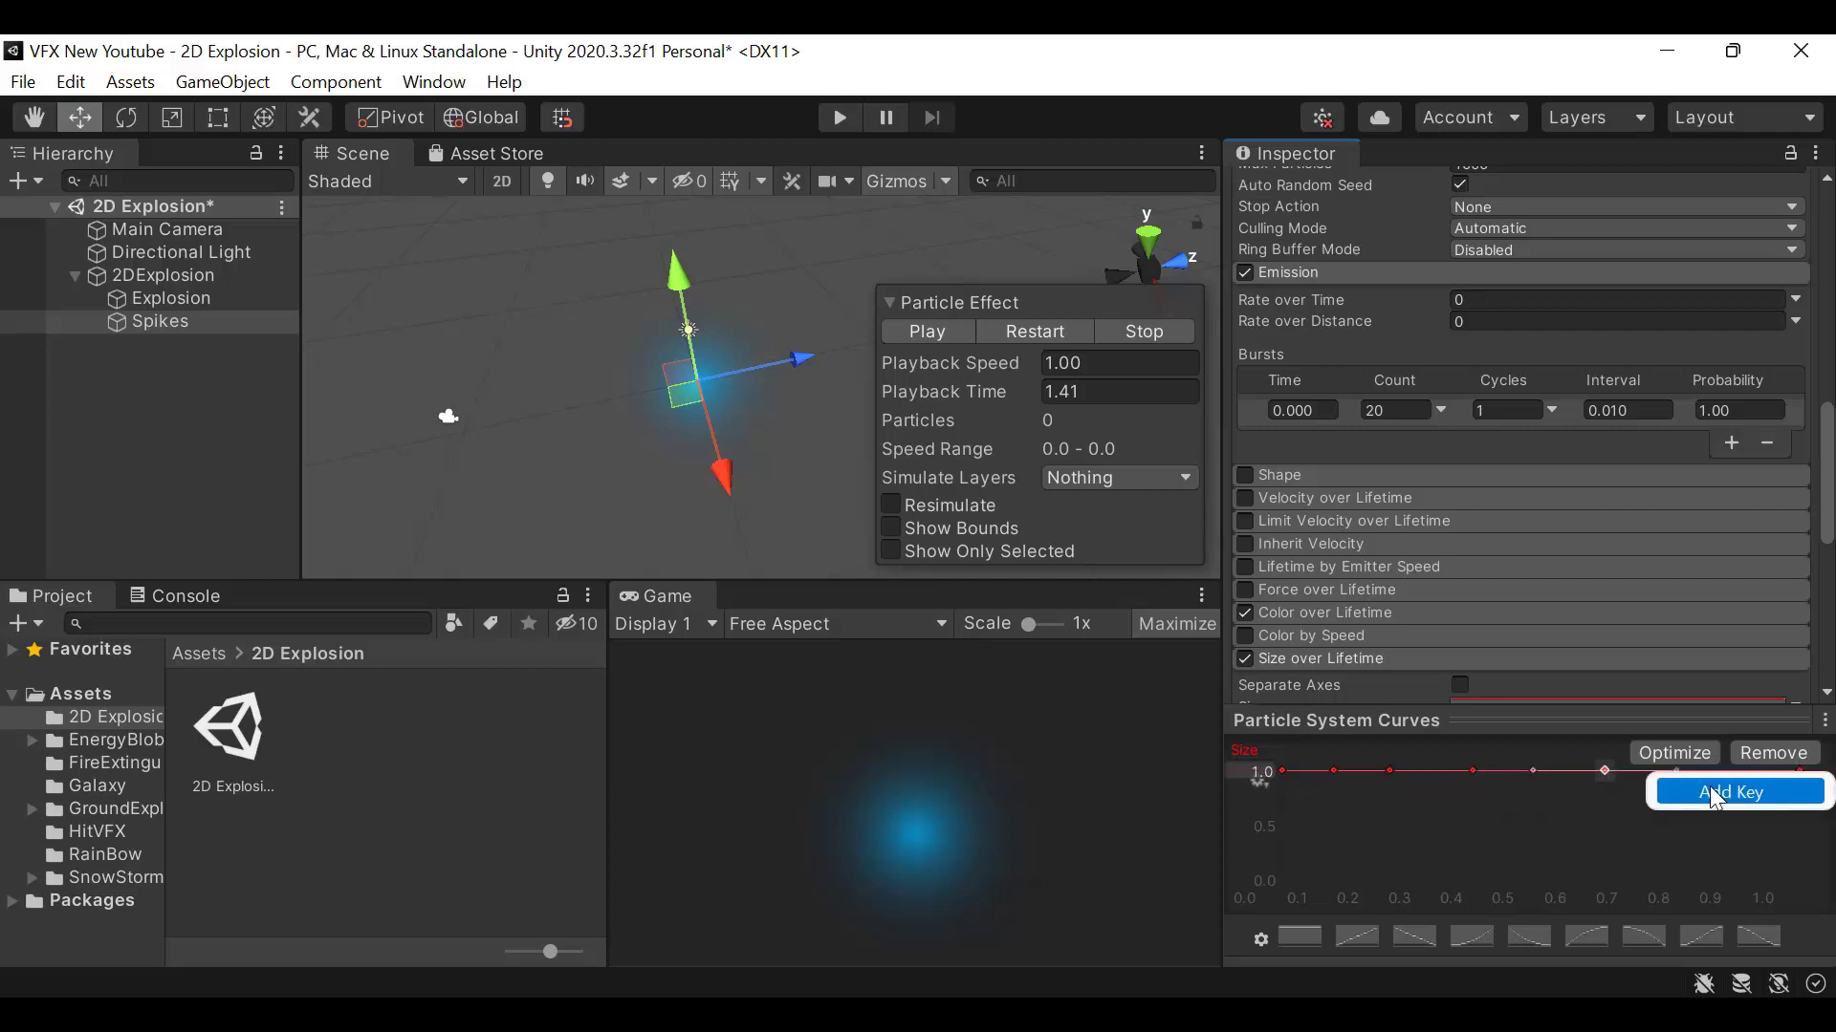
{"action": "left_click", "coordinate": [1745, 797]}
{"action": "right_click", "coordinate": [1759, 772]}
{"action": "left_click", "coordinate": [1764, 798]}
Lower every other added key on the size curve to between about 0.64 and 0.77 to form a wave, and collapse the module
{"action": "left_click_drag", "start_coordinate": [1758, 772], "coordinate": [1759, 795]}
{"action": "left_click_drag", "start_coordinate": [1607, 772], "coordinate": [1605, 797]}
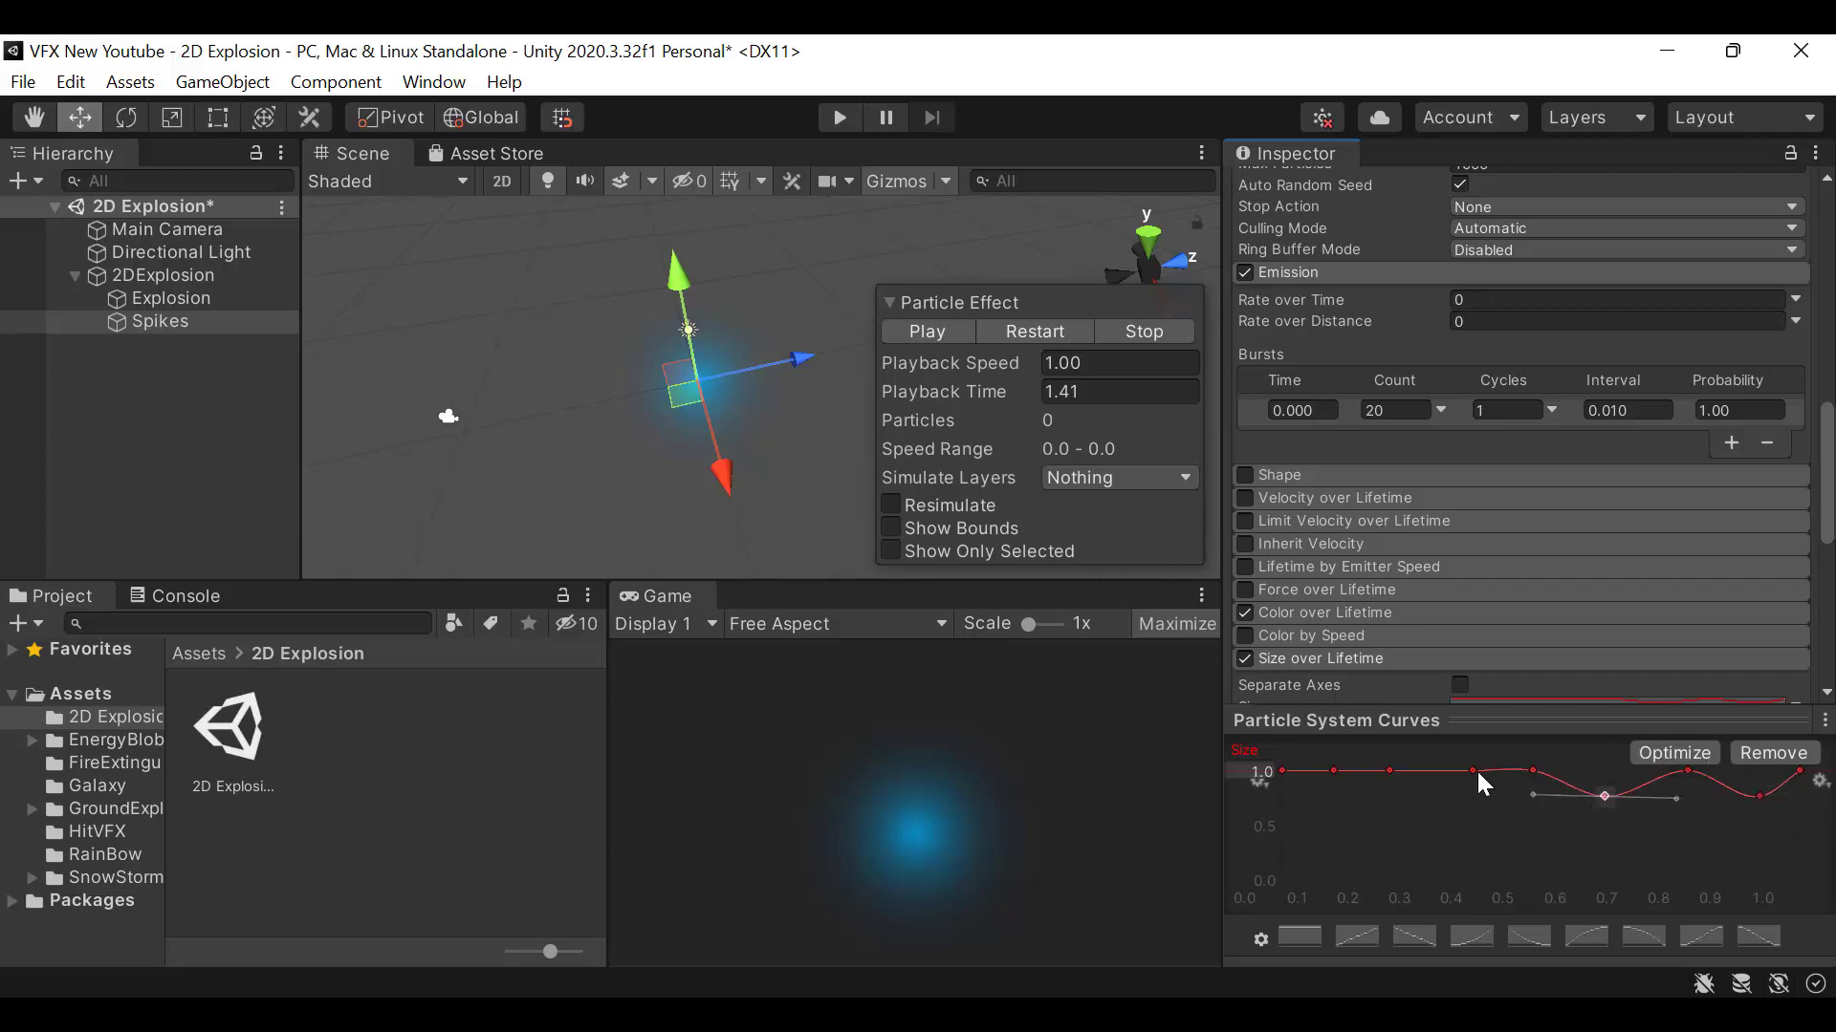
{"action": "left_click_drag", "start_coordinate": [1474, 770], "coordinate": [1472, 809]}
{"action": "left_click_drag", "start_coordinate": [1334, 774], "coordinate": [1406, 787]}
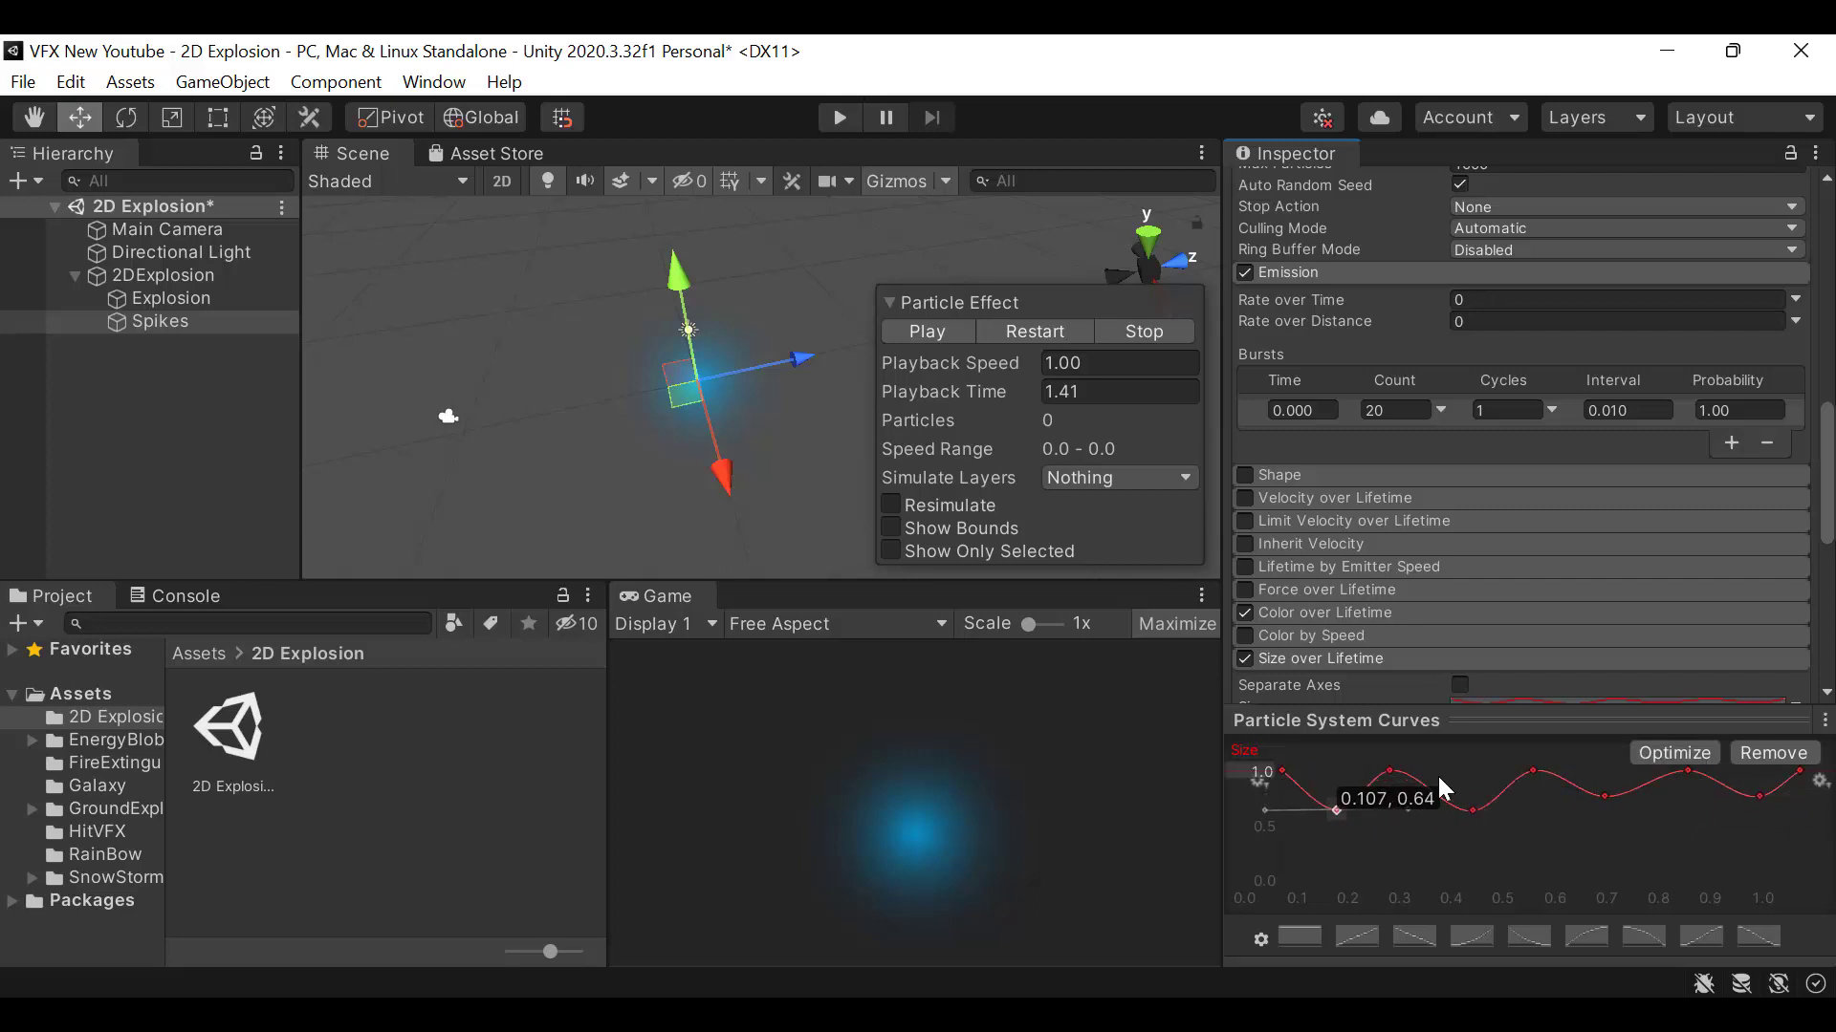
{"action": "left_click", "coordinate": [1610, 722]}
{"action": "left_click", "coordinate": [1332, 658]}
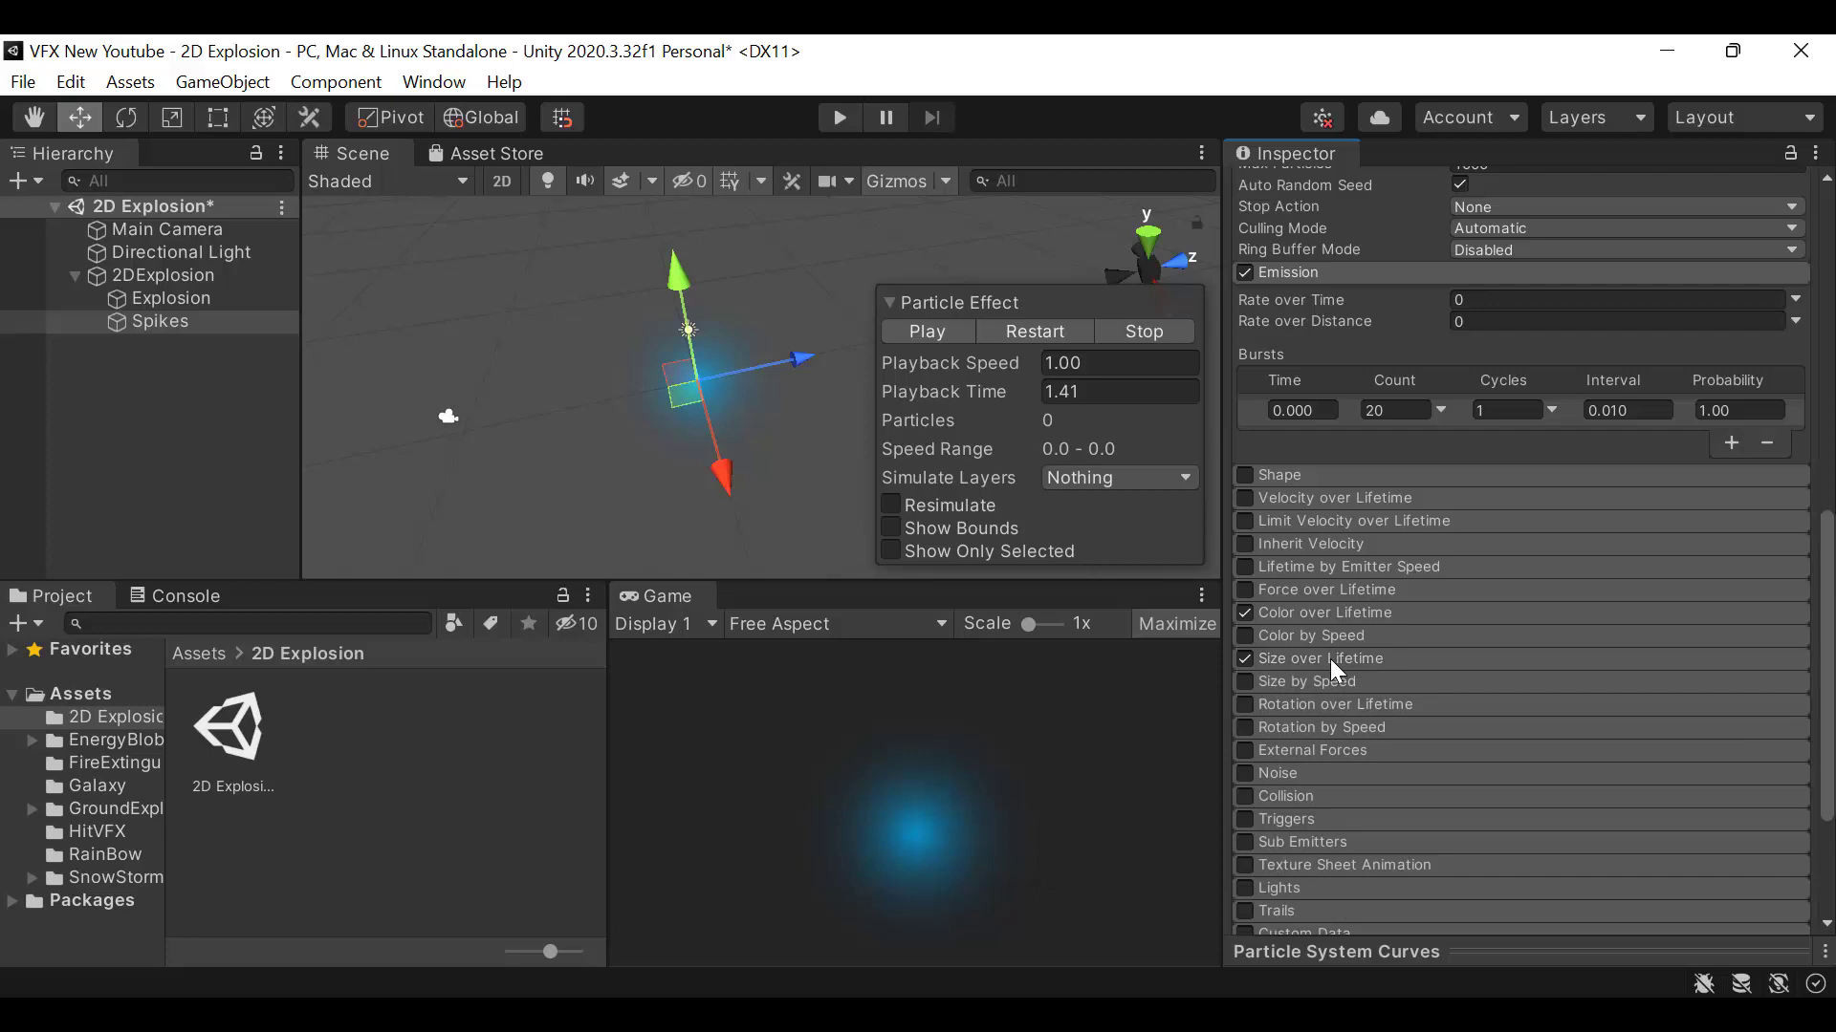
Enable Rotation over Lifetime on Spikes with Angular Velocity random between two constants, the first being -360, and restart the preview
{"action": "scroll", "coordinate": [1483, 285], "scroll_direction": "up", "scroll_amount": 5}
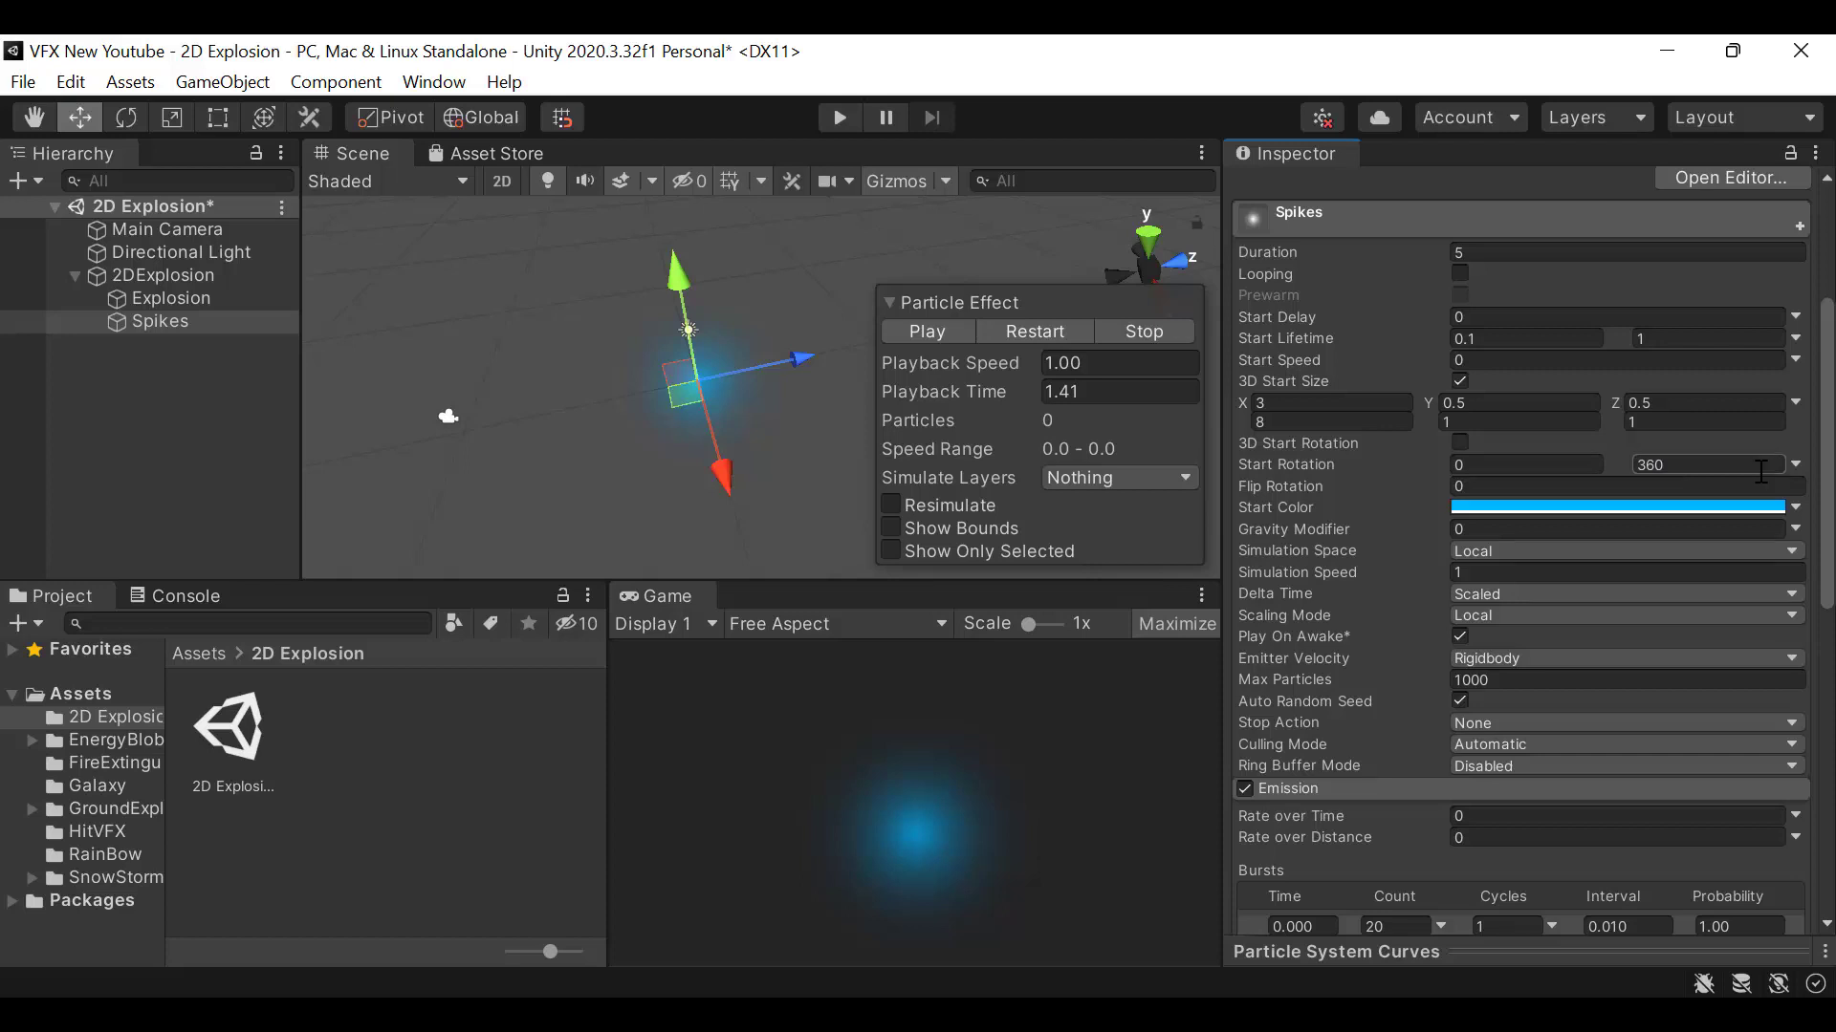
{"action": "scroll", "coordinate": [1510, 628], "scroll_direction": "down", "scroll_amount": 5}
{"action": "left_click", "coordinate": [1245, 705]}
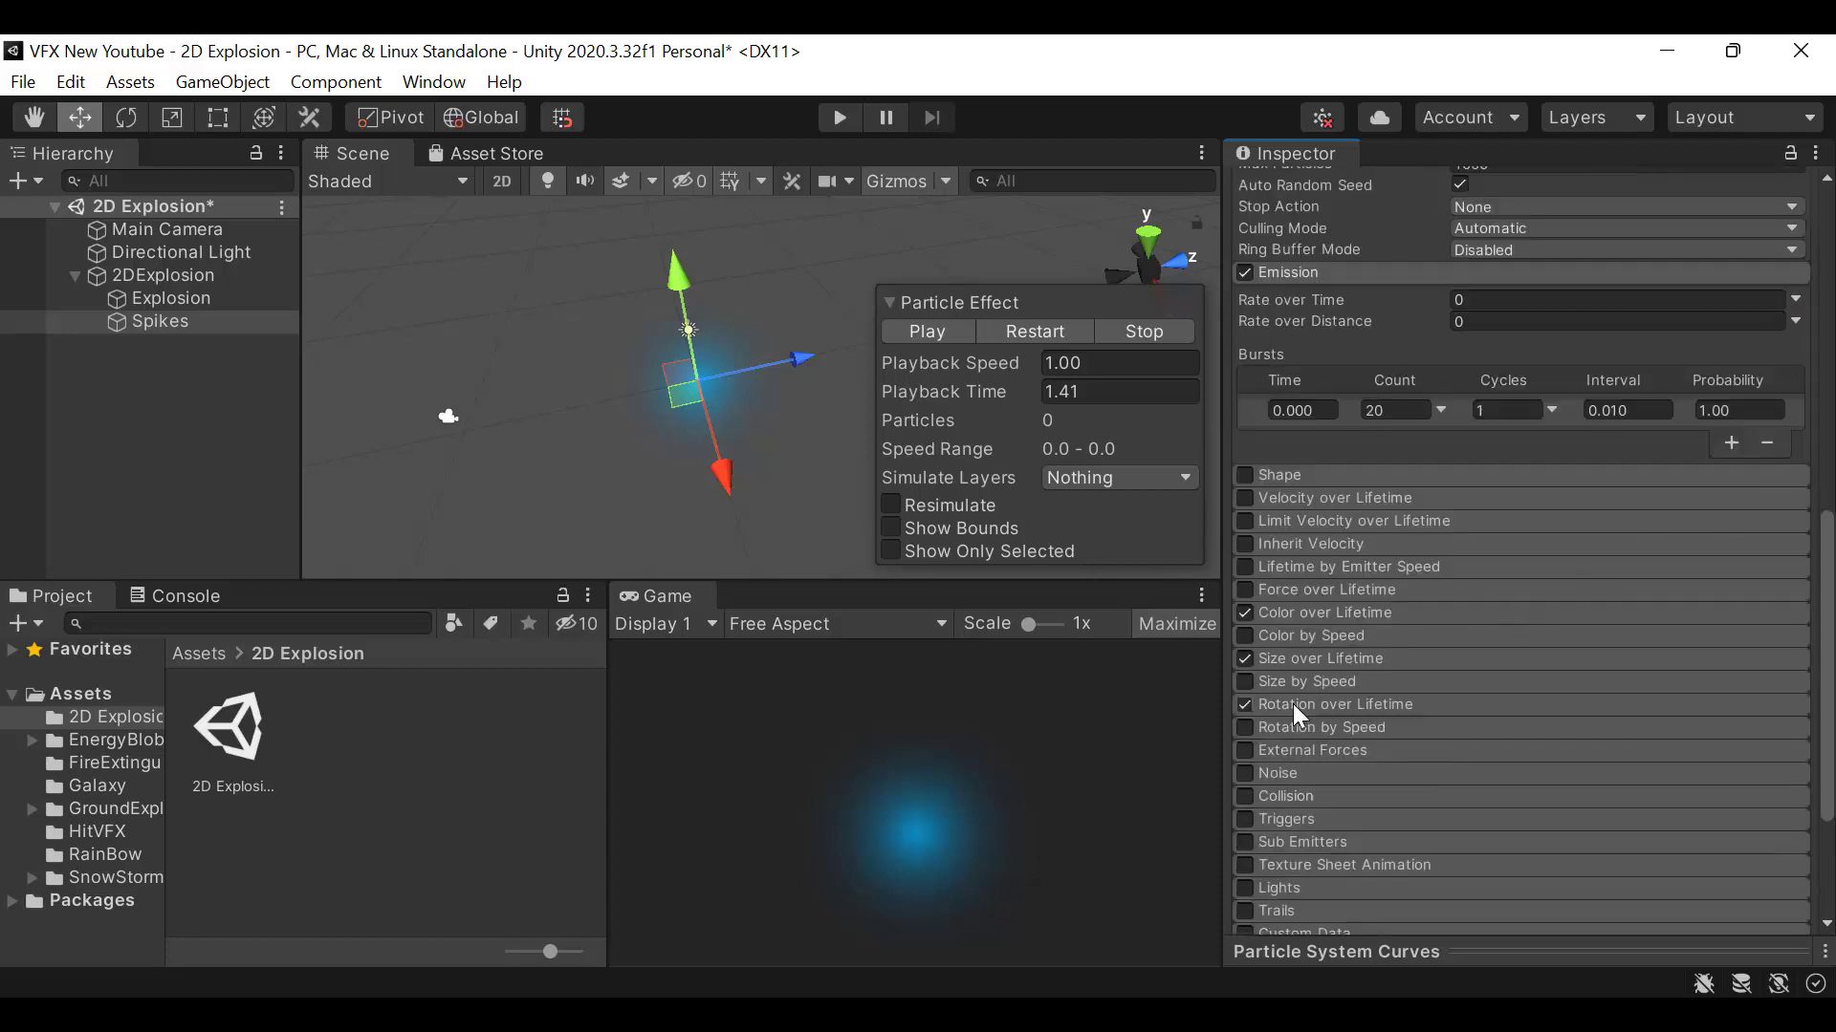
{"action": "left_click", "coordinate": [1805, 753]}
{"action": "left_click", "coordinate": [1606, 849]}
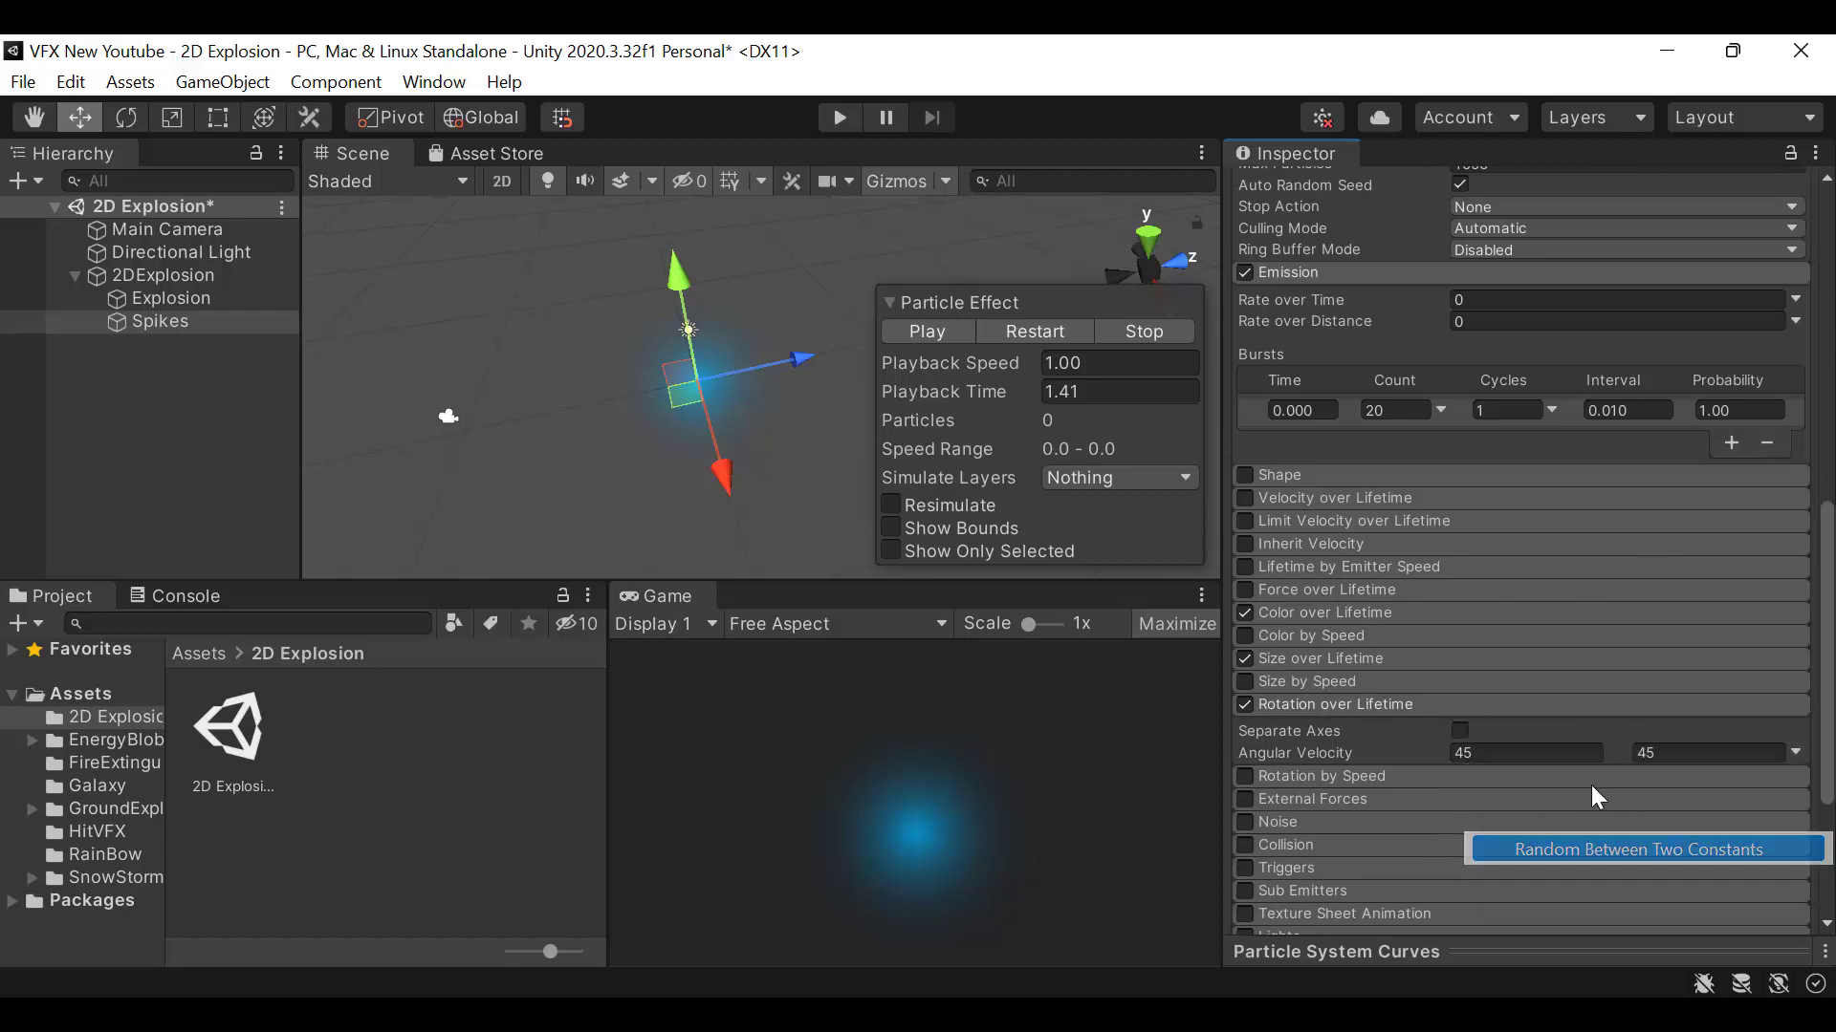
{"action": "left_click", "coordinate": [1568, 753]}
{"action": "type", "text": "-36"}
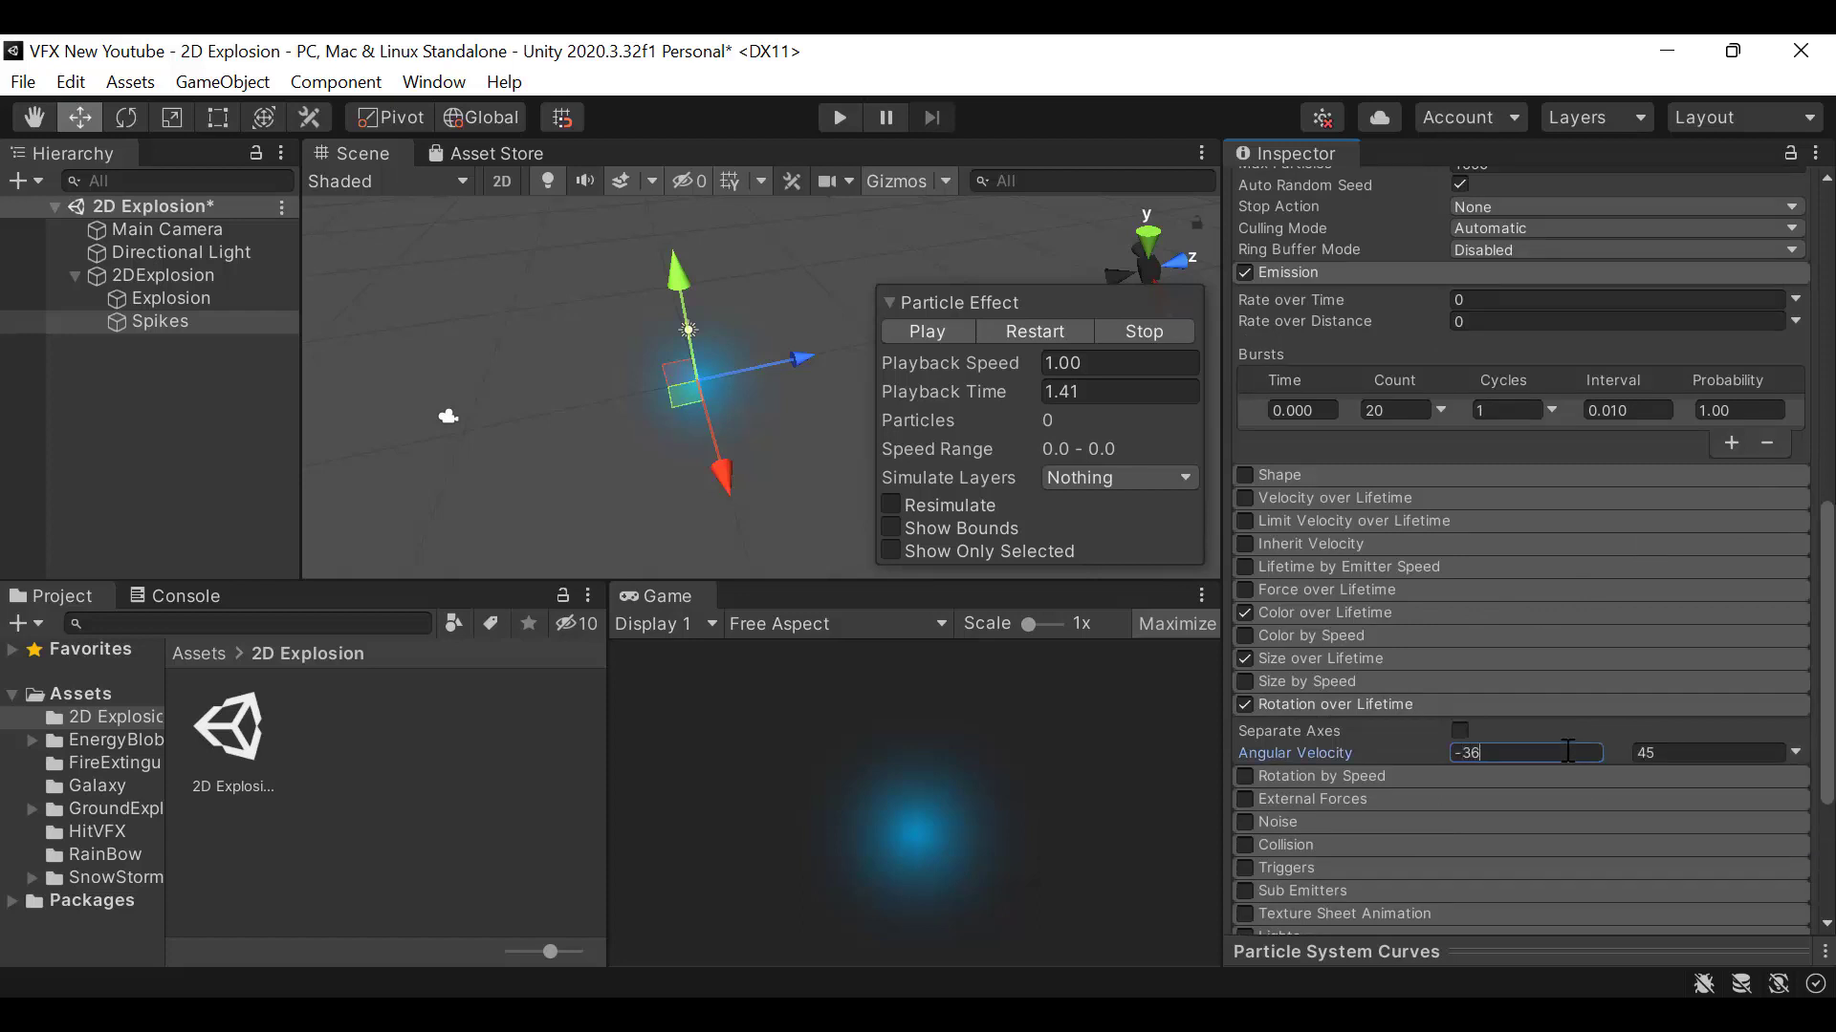
{"action": "type", "text": "0"}
{"action": "left_click", "coordinate": [1733, 754]}
{"action": "left_click", "coordinate": [1722, 704]}
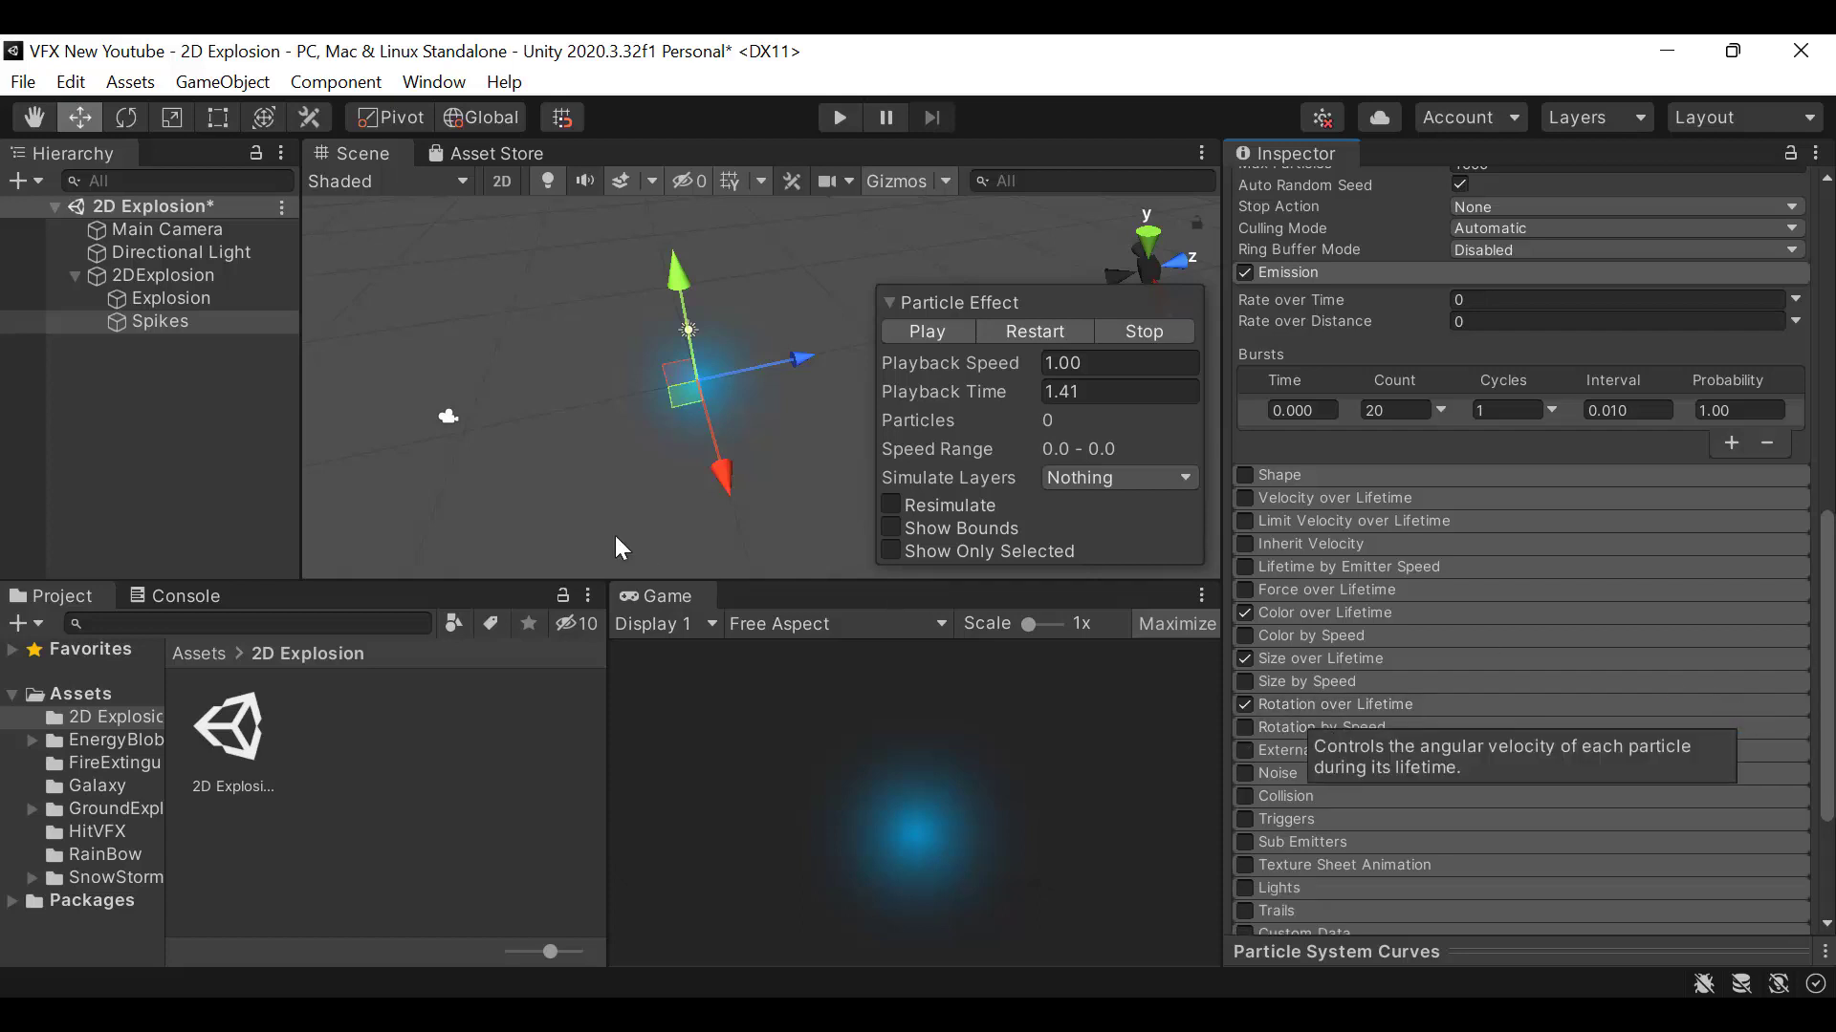
{"action": "left_click", "coordinate": [1024, 324]}
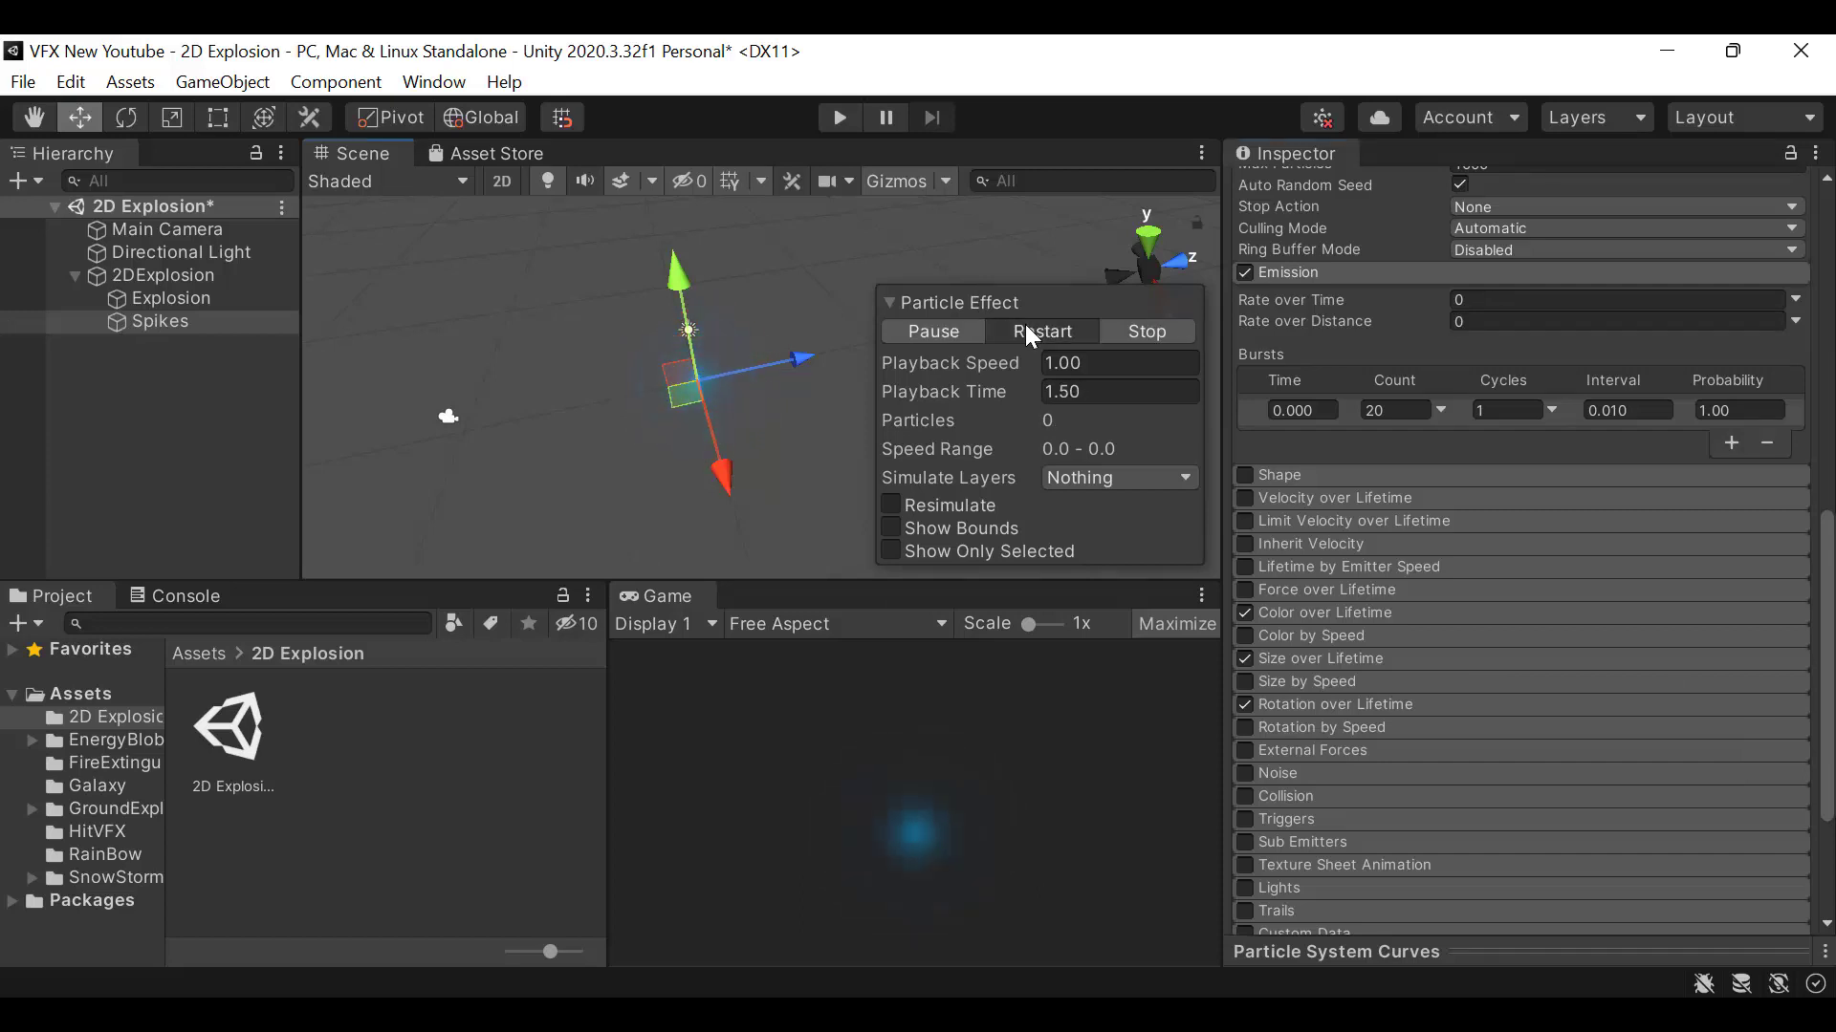
Pause the preview, duplicate the Spikes particle system and rename the copy Spikes_2
{"action": "left_click", "coordinate": [932, 331]}
{"action": "left_click", "coordinate": [203, 323]}
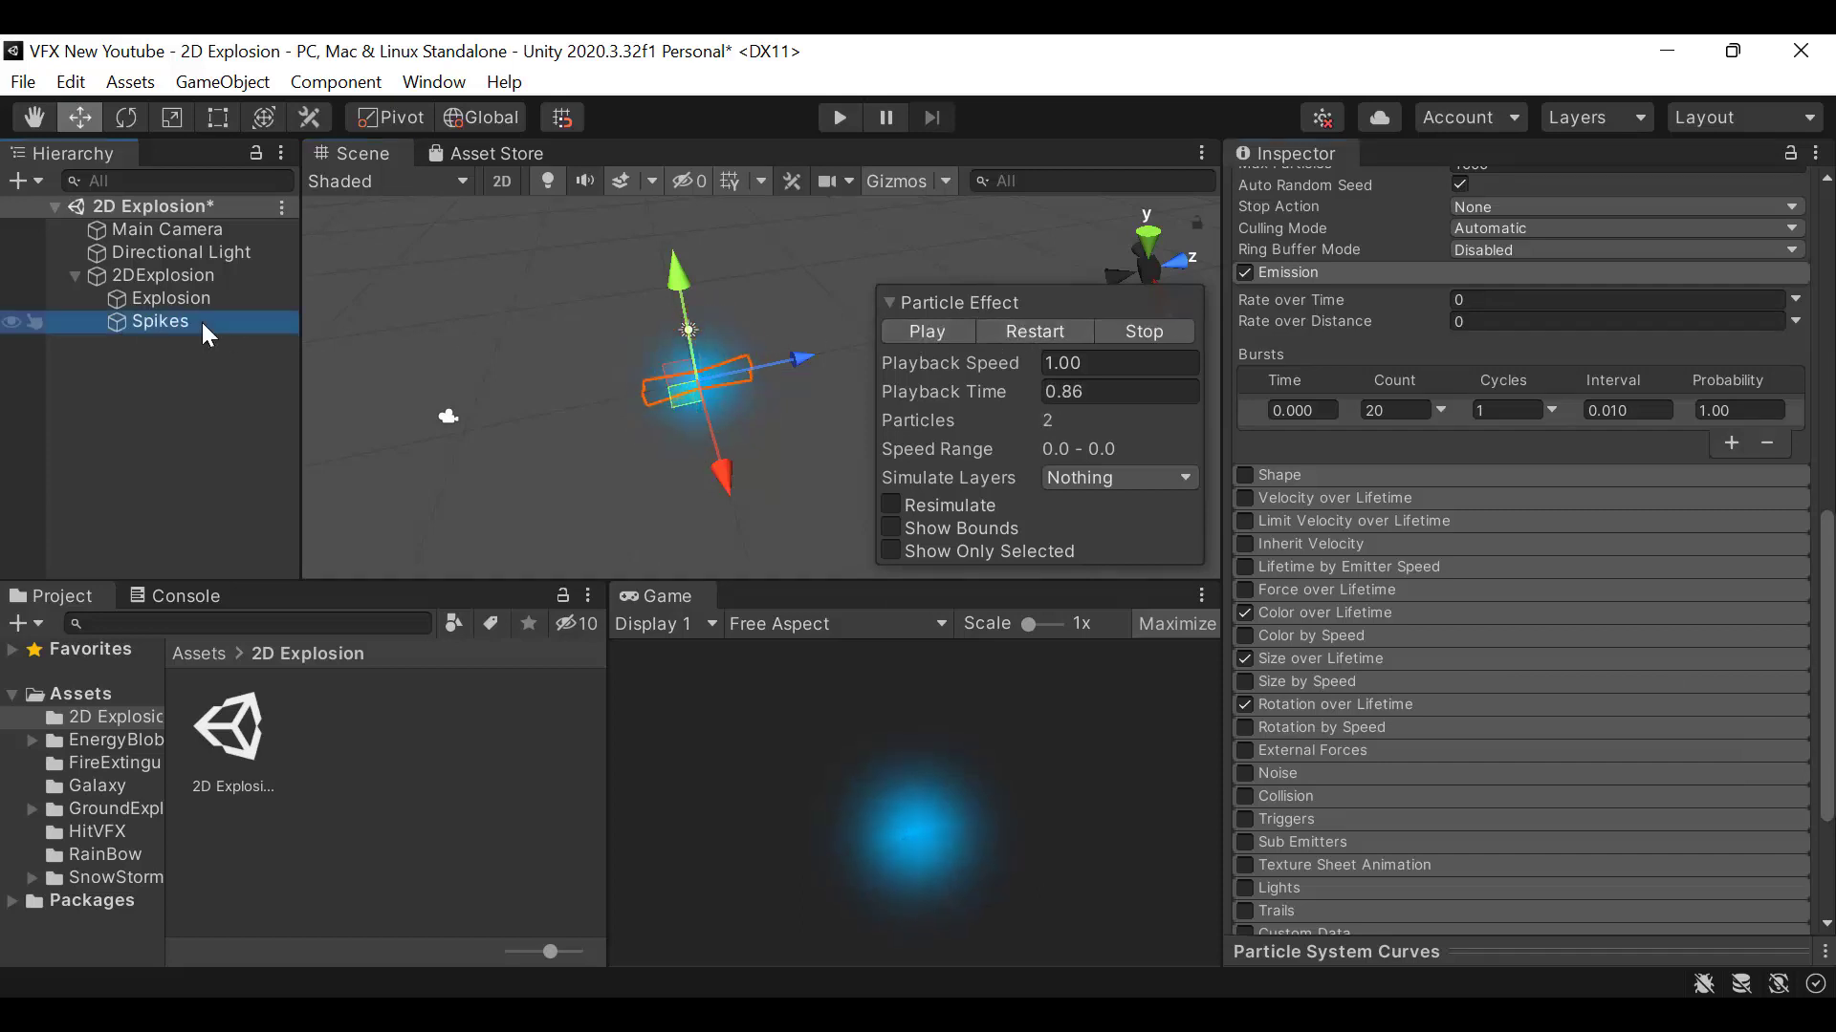
{"action": "key", "text": "ctrl+d"}
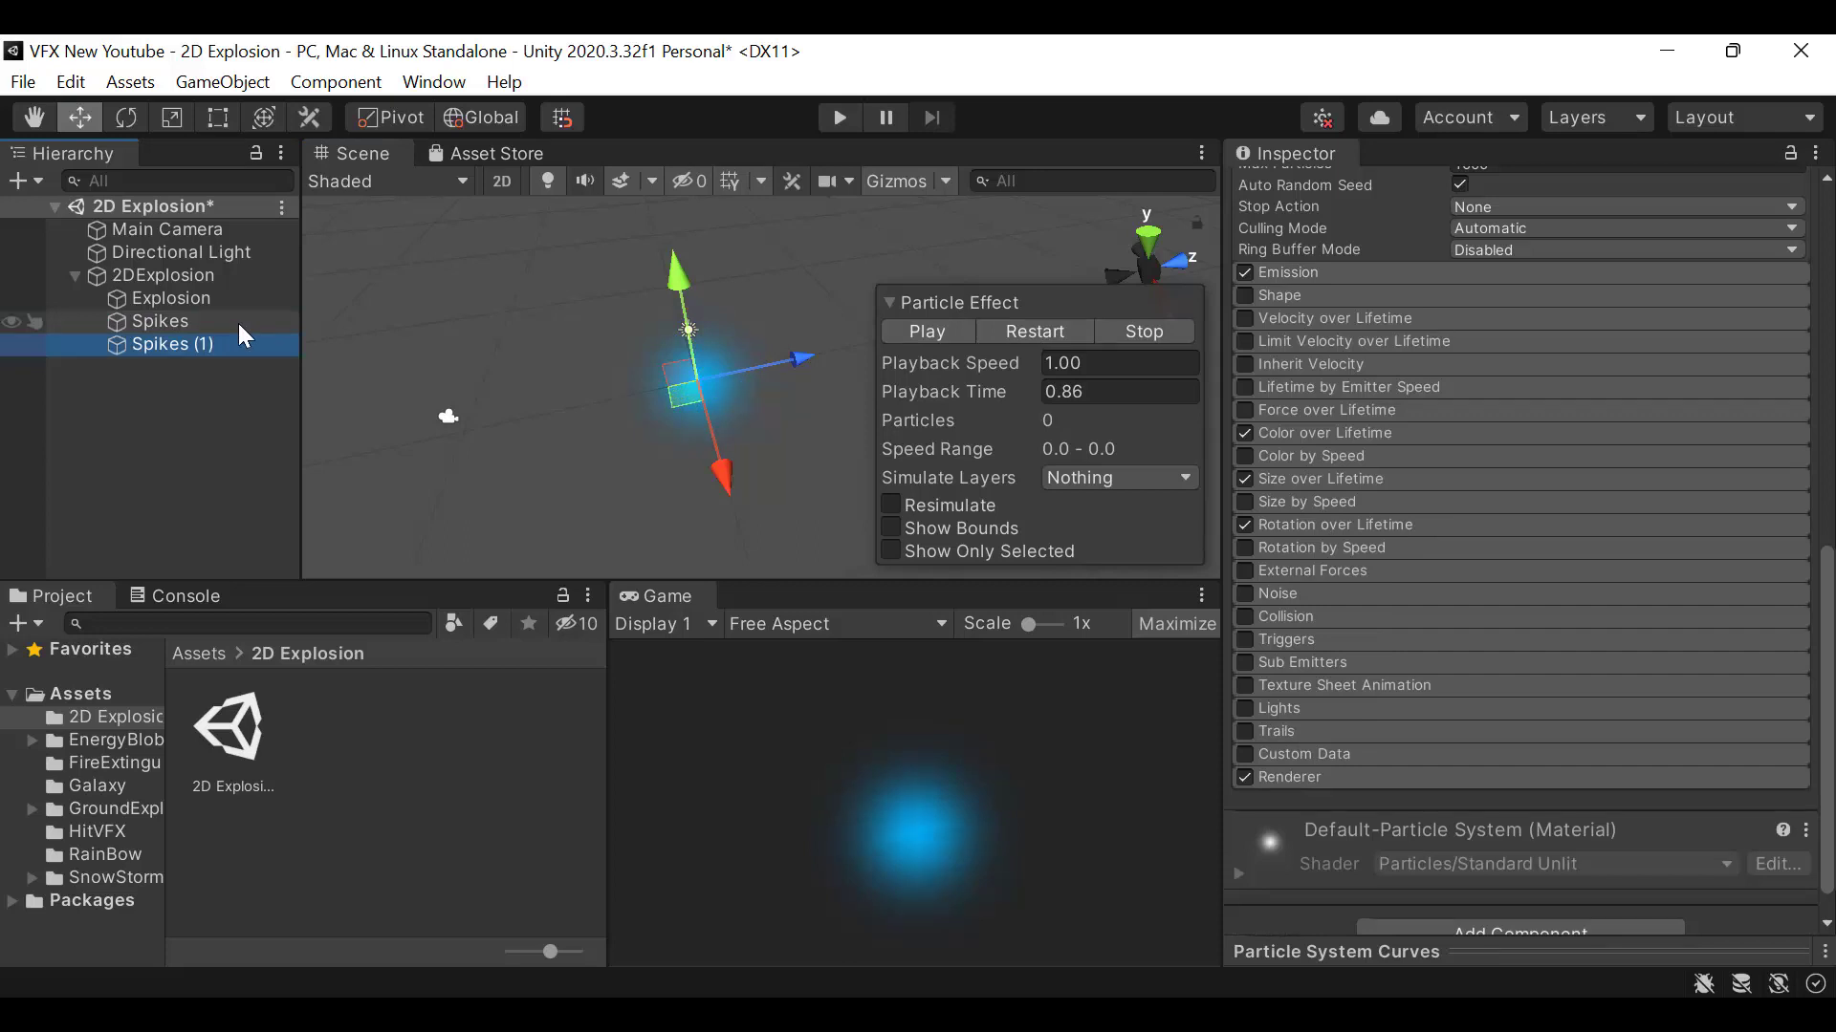
{"action": "scroll", "coordinate": [1510, 239], "scroll_direction": "up", "scroll_amount": 10}
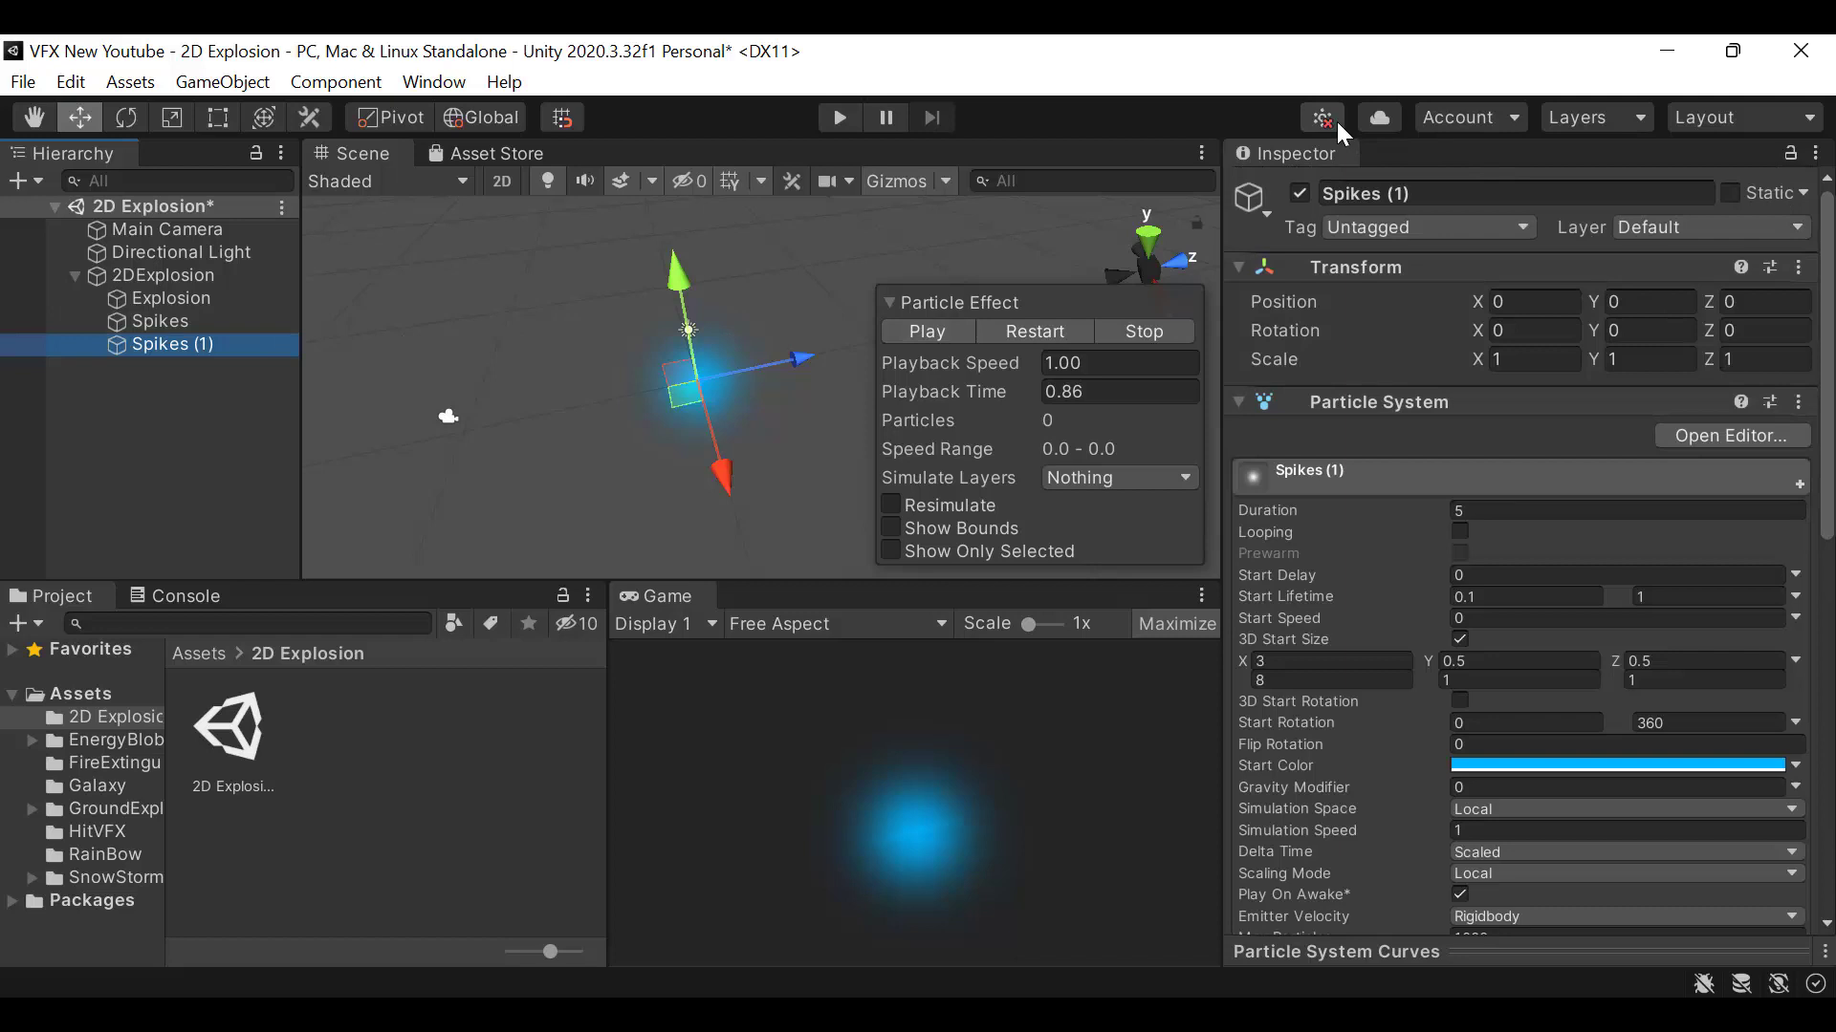
{"action": "double_click", "coordinate": [1403, 196]}
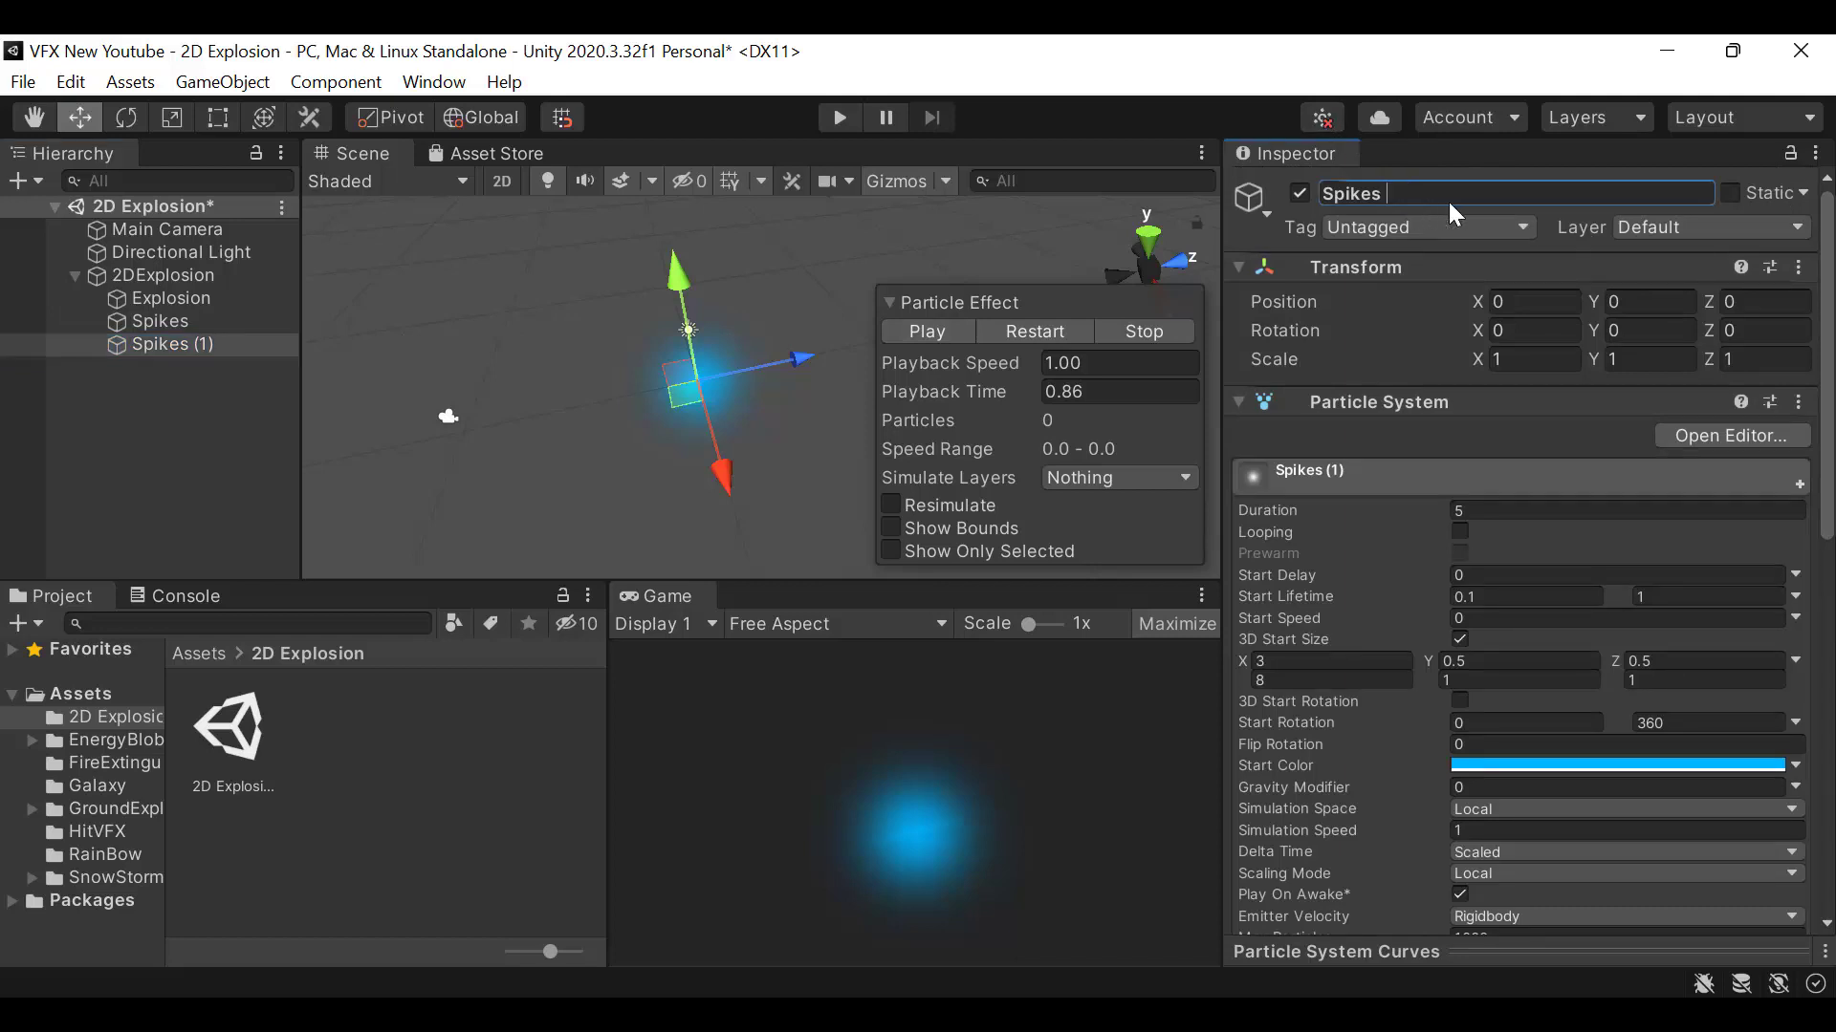
{"action": "type", "text": "_2"}
{"action": "key", "text": "Return"}
Set Spikes_2's Start Delay to 0.5 and its maximum Start Lifetime to 0.5, then save the scene
{"action": "left_click", "coordinate": [1493, 574]}
{"action": "type", "text": "0.5"}
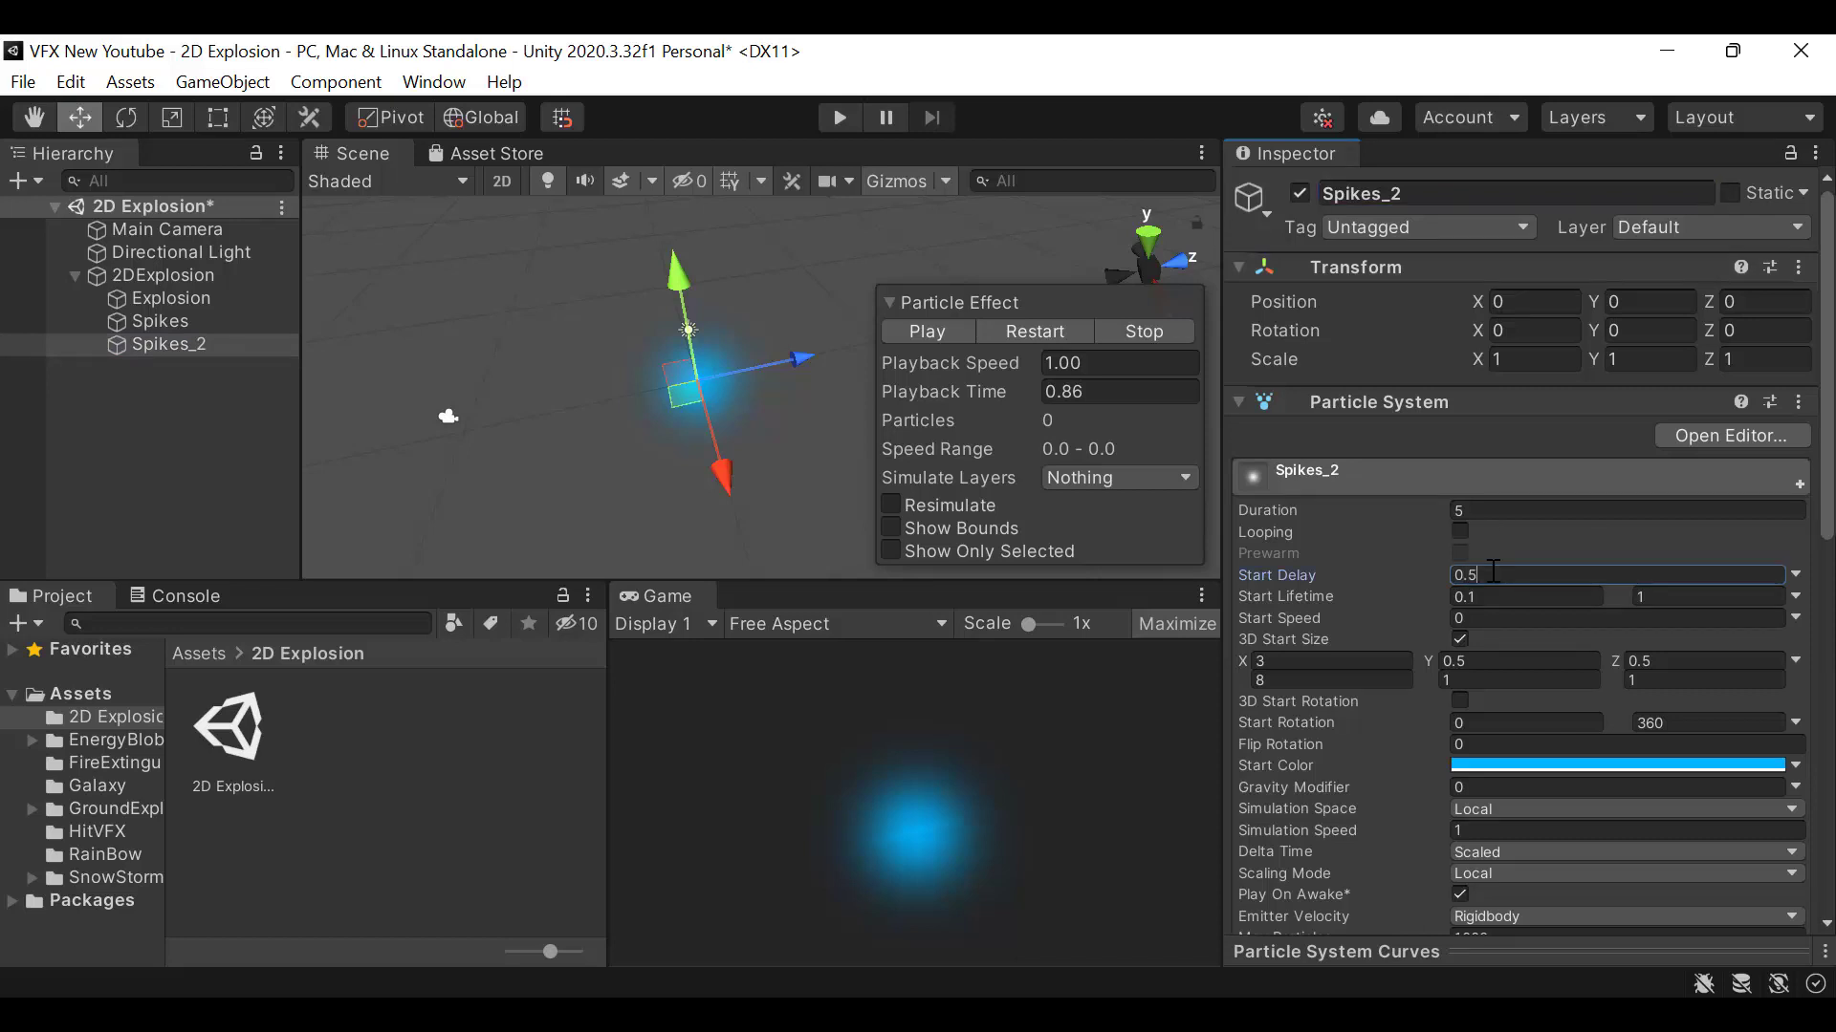
{"action": "key", "text": "ctrl+s"}
{"action": "left_click", "coordinate": [1754, 597]}
{"action": "type", "text": "0.5"}
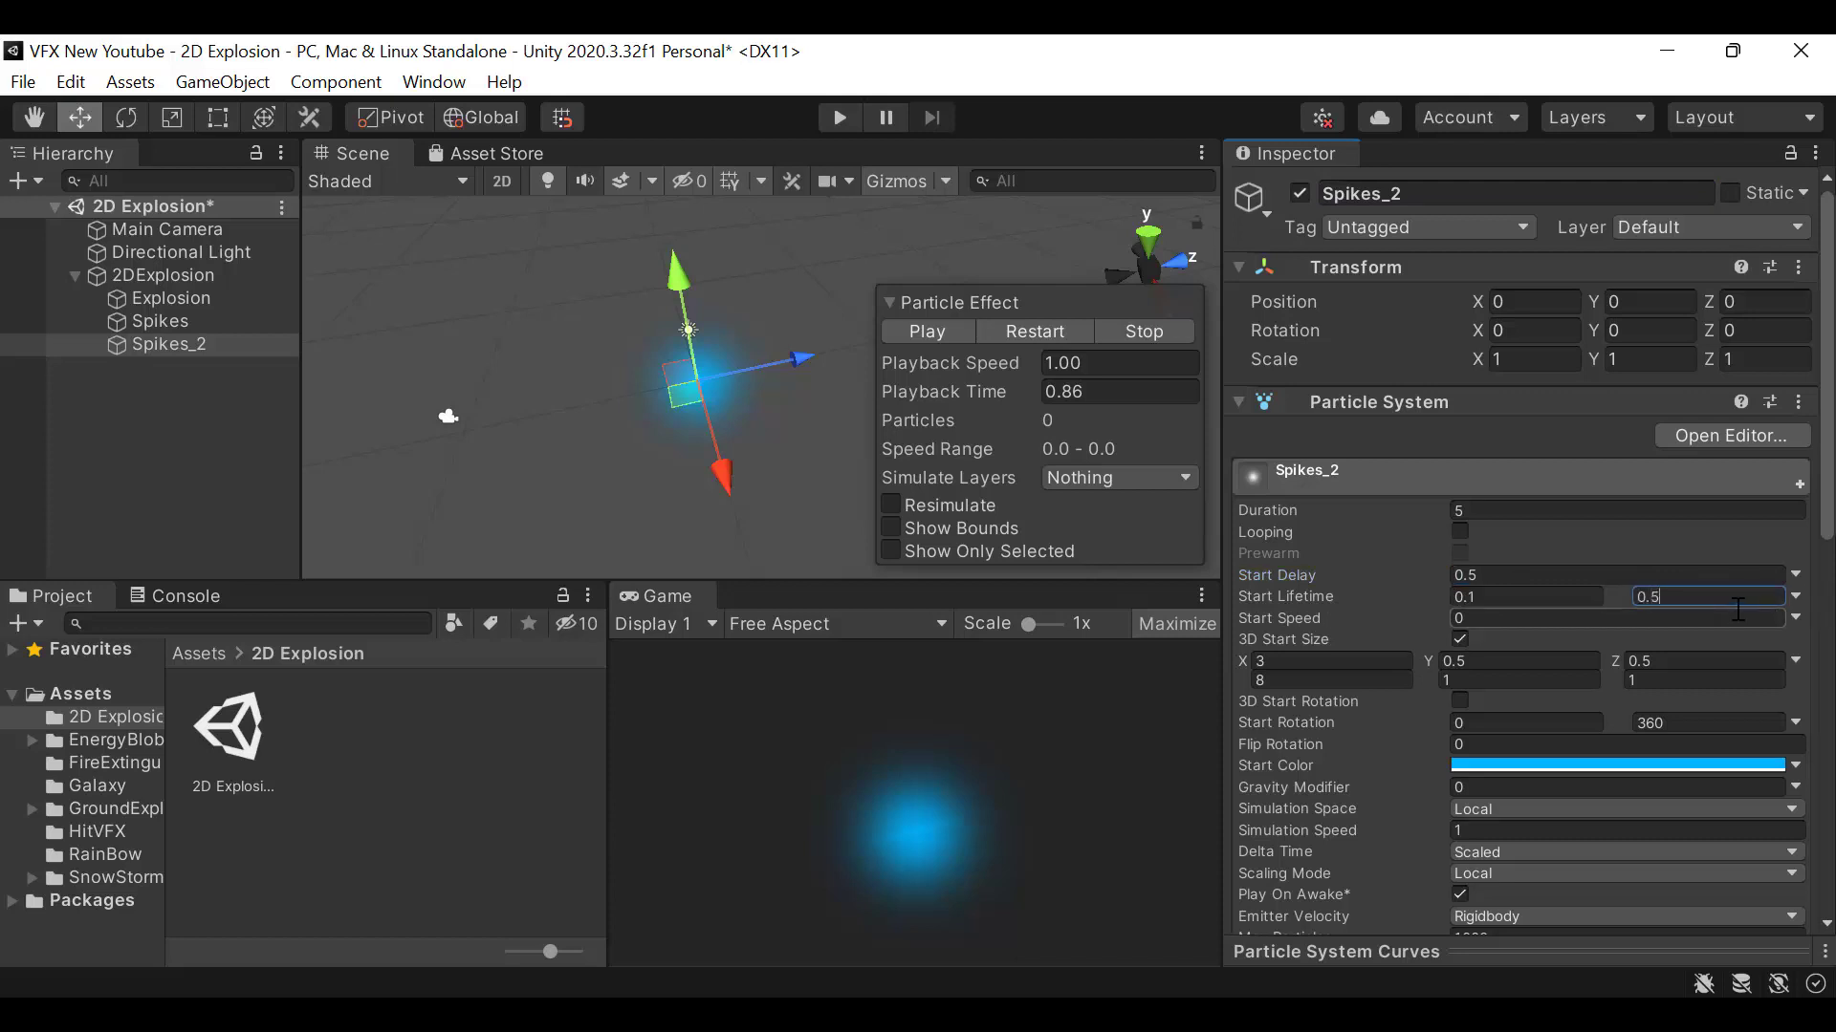
{"action": "key", "text": "ctrl+s"}
Make Spikes_2's Start Speed random between two constants, 5 and 6
{"action": "left_click", "coordinate": [1796, 618]}
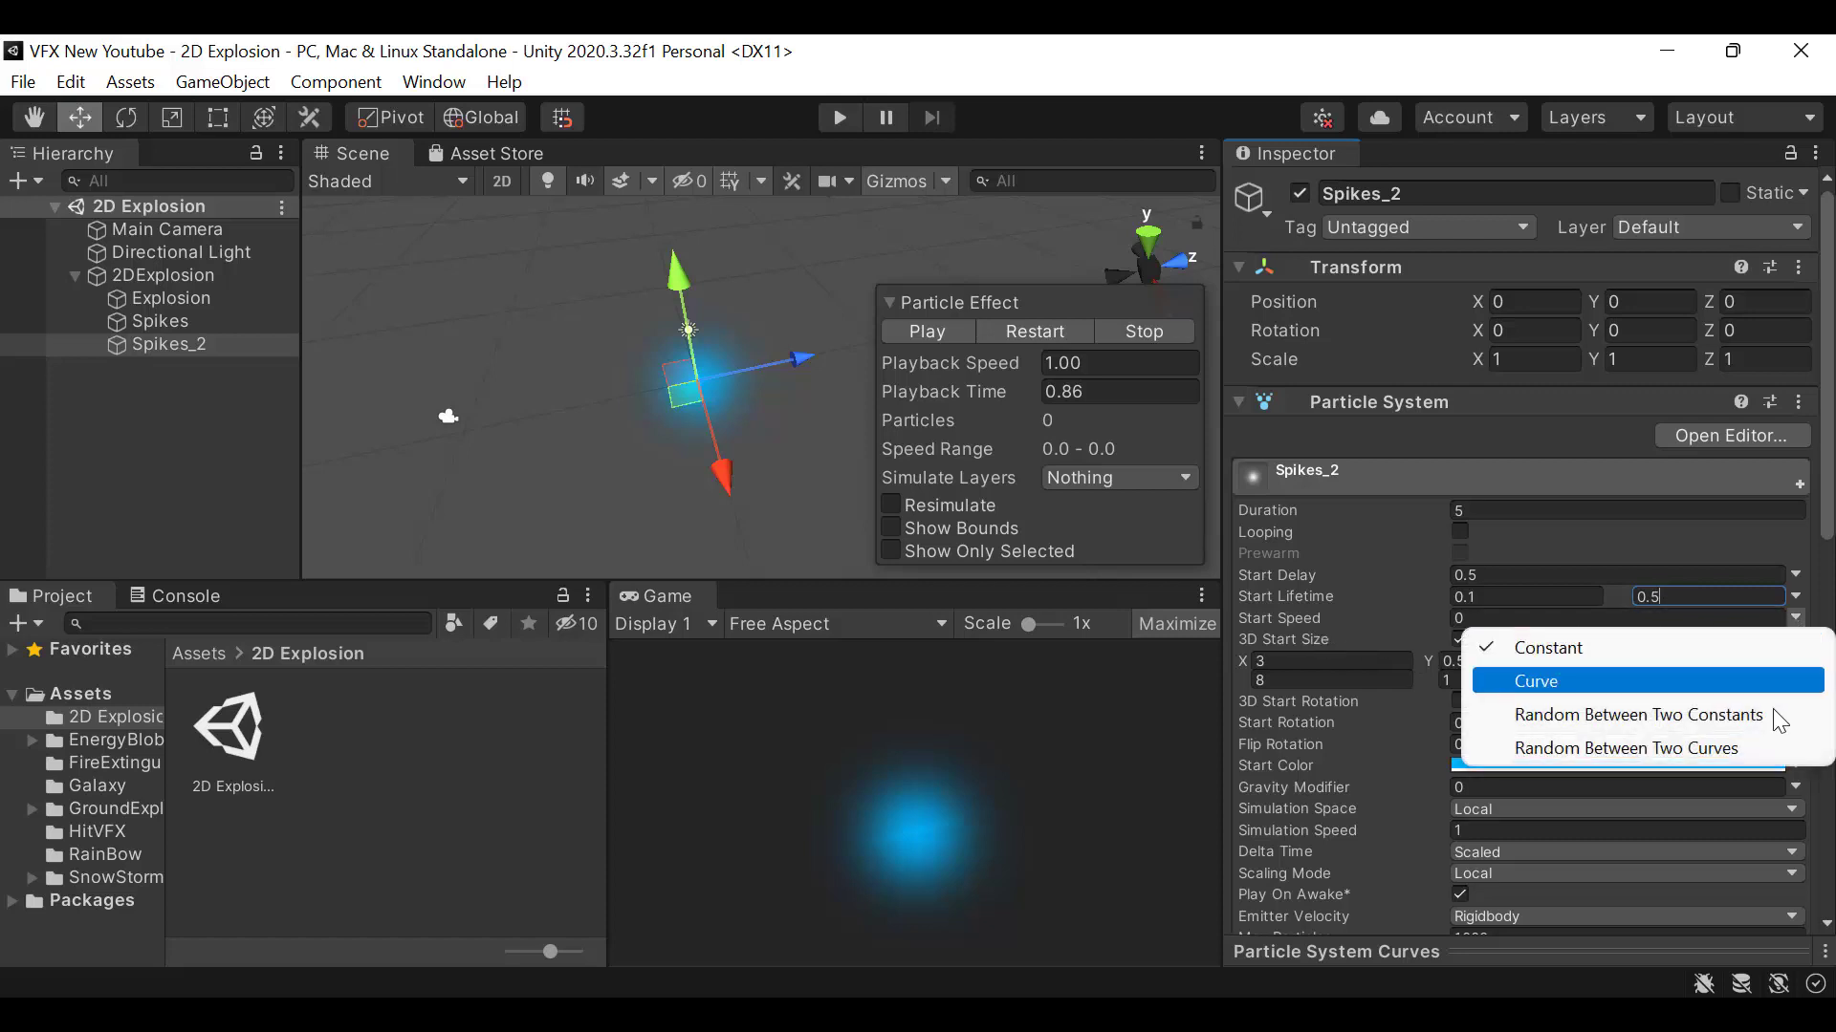
{"action": "left_click", "coordinate": [1771, 709]}
{"action": "left_click", "coordinate": [1734, 618]}
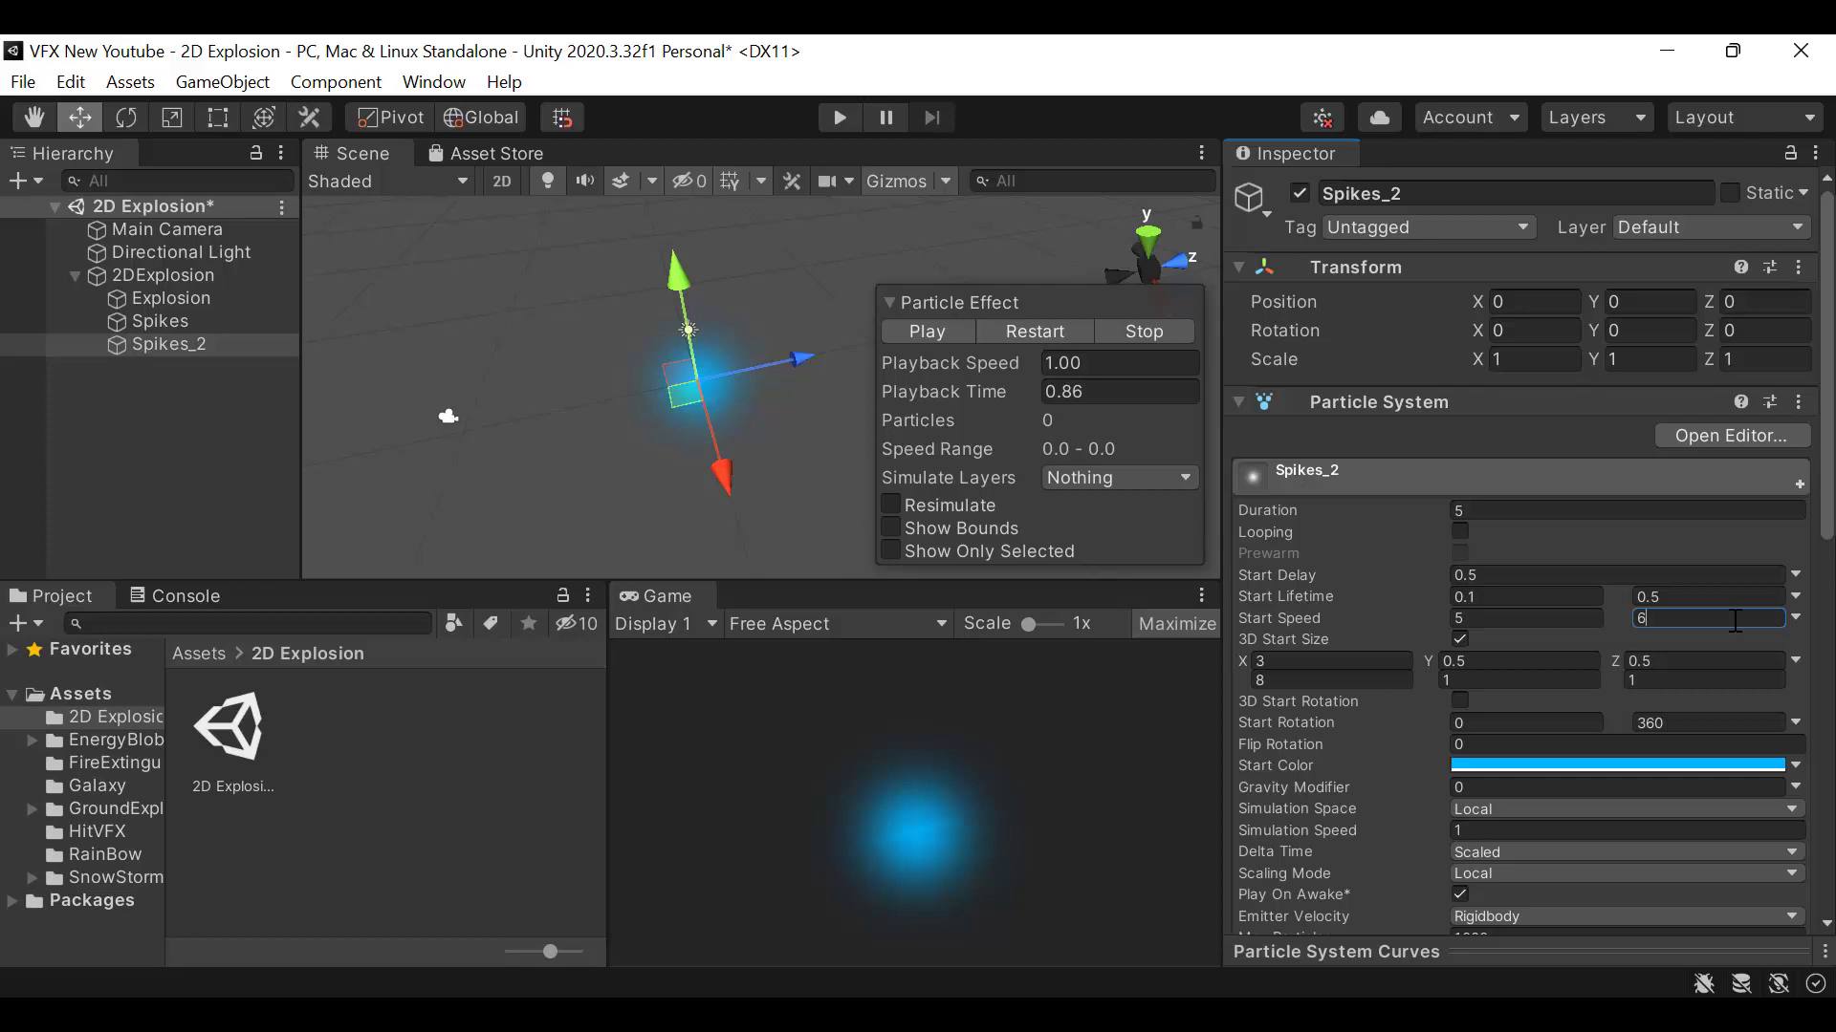
{"action": "type", "text": "6"}
Turn off 3D Start Size on Spikes_2 and set its Start Size range to 0.5 and 1
{"action": "left_click", "coordinate": [1459, 638]}
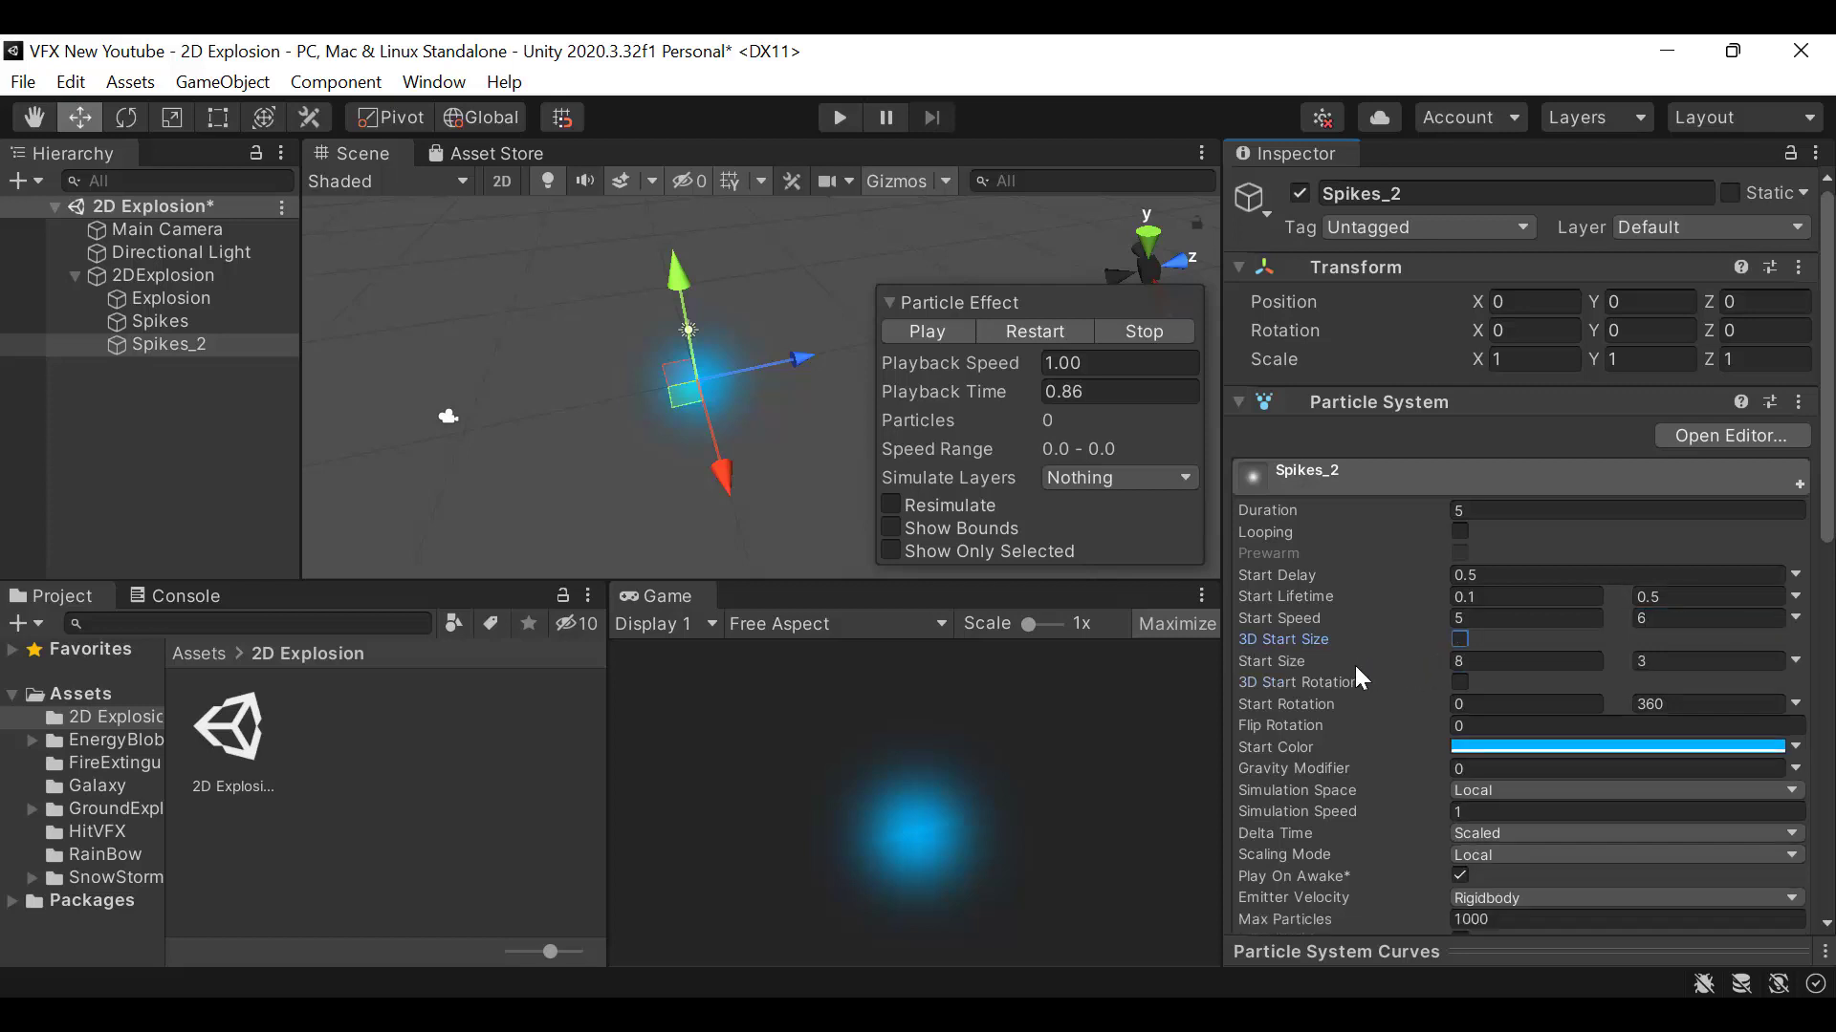
{"action": "left_click", "coordinate": [1564, 659]}
{"action": "left_click", "coordinate": [1674, 660]}
{"action": "type", "text": "1"}
Set Spikes_2's emission burst Count to 30 and collapse the Emission module
{"action": "scroll", "coordinate": [1339, 775], "scroll_direction": "down", "scroll_amount": 6}
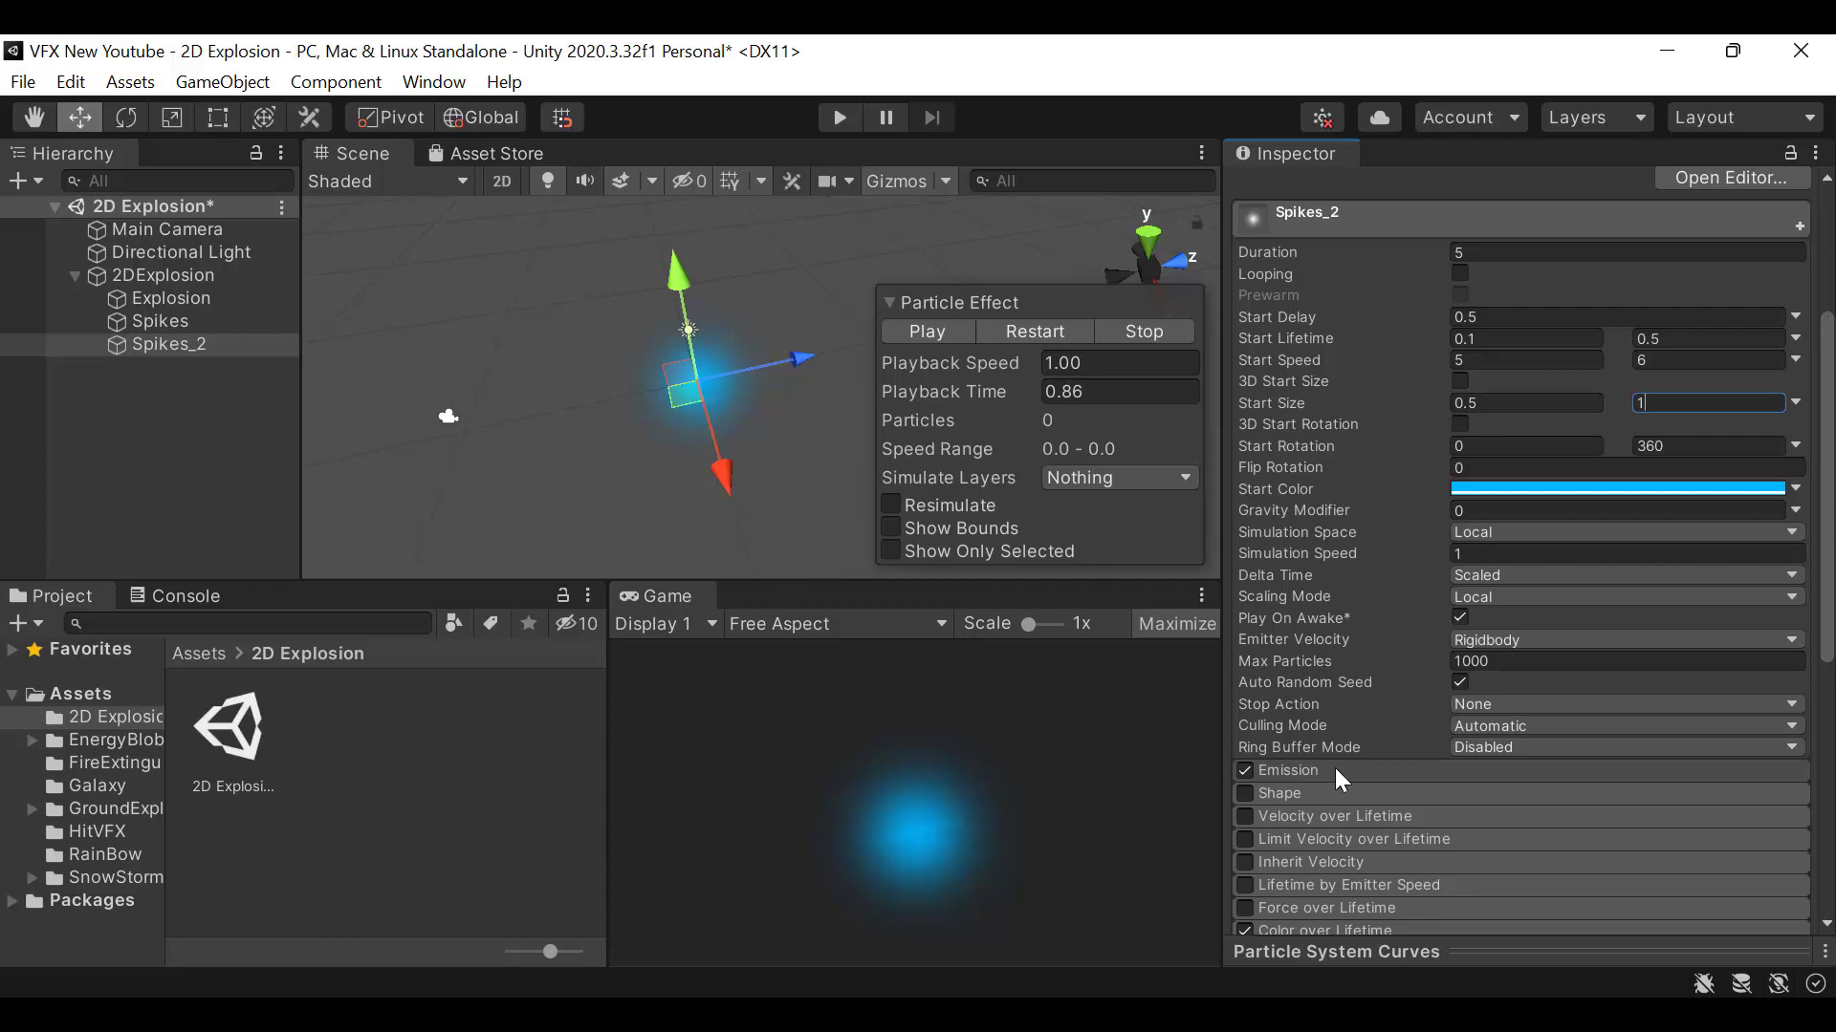
{"action": "left_click", "coordinate": [1371, 649]}
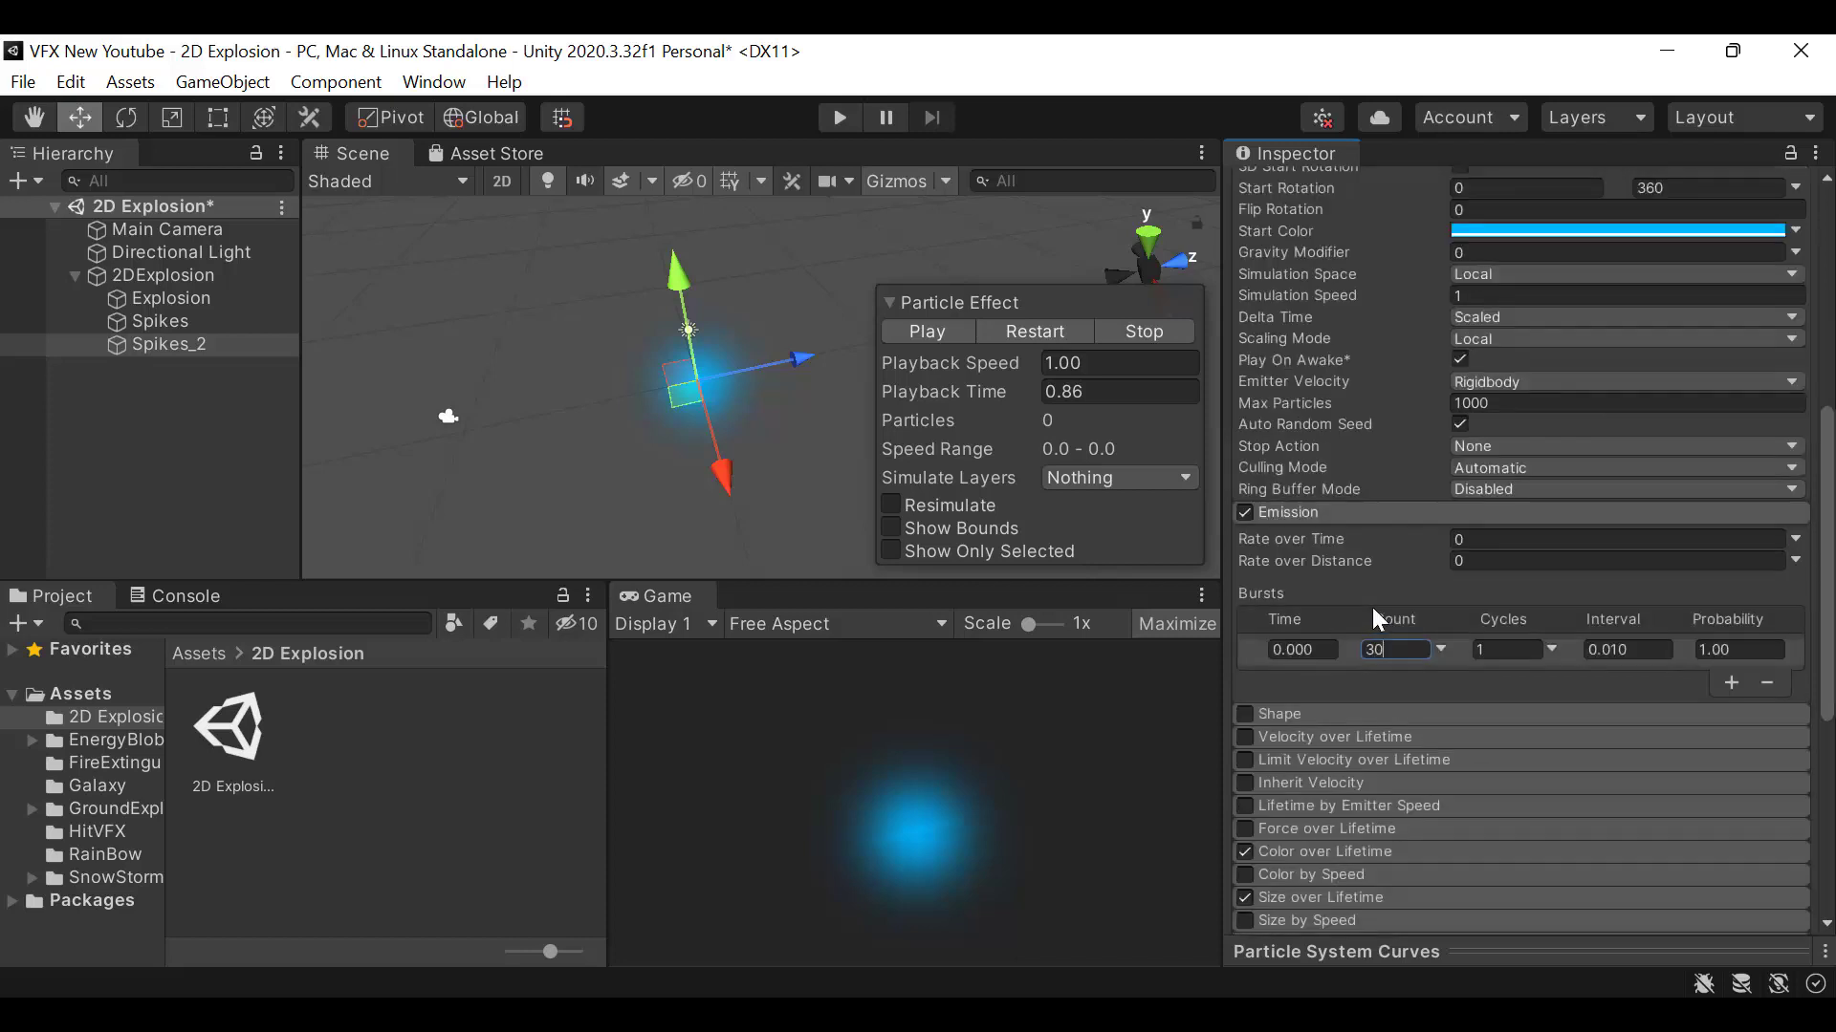
{"action": "left_click", "coordinate": [1286, 513]}
Enable the Shape module on Spikes_2 as a Circle, then restart the preview and pause it
{"action": "left_click", "coordinate": [1245, 468]}
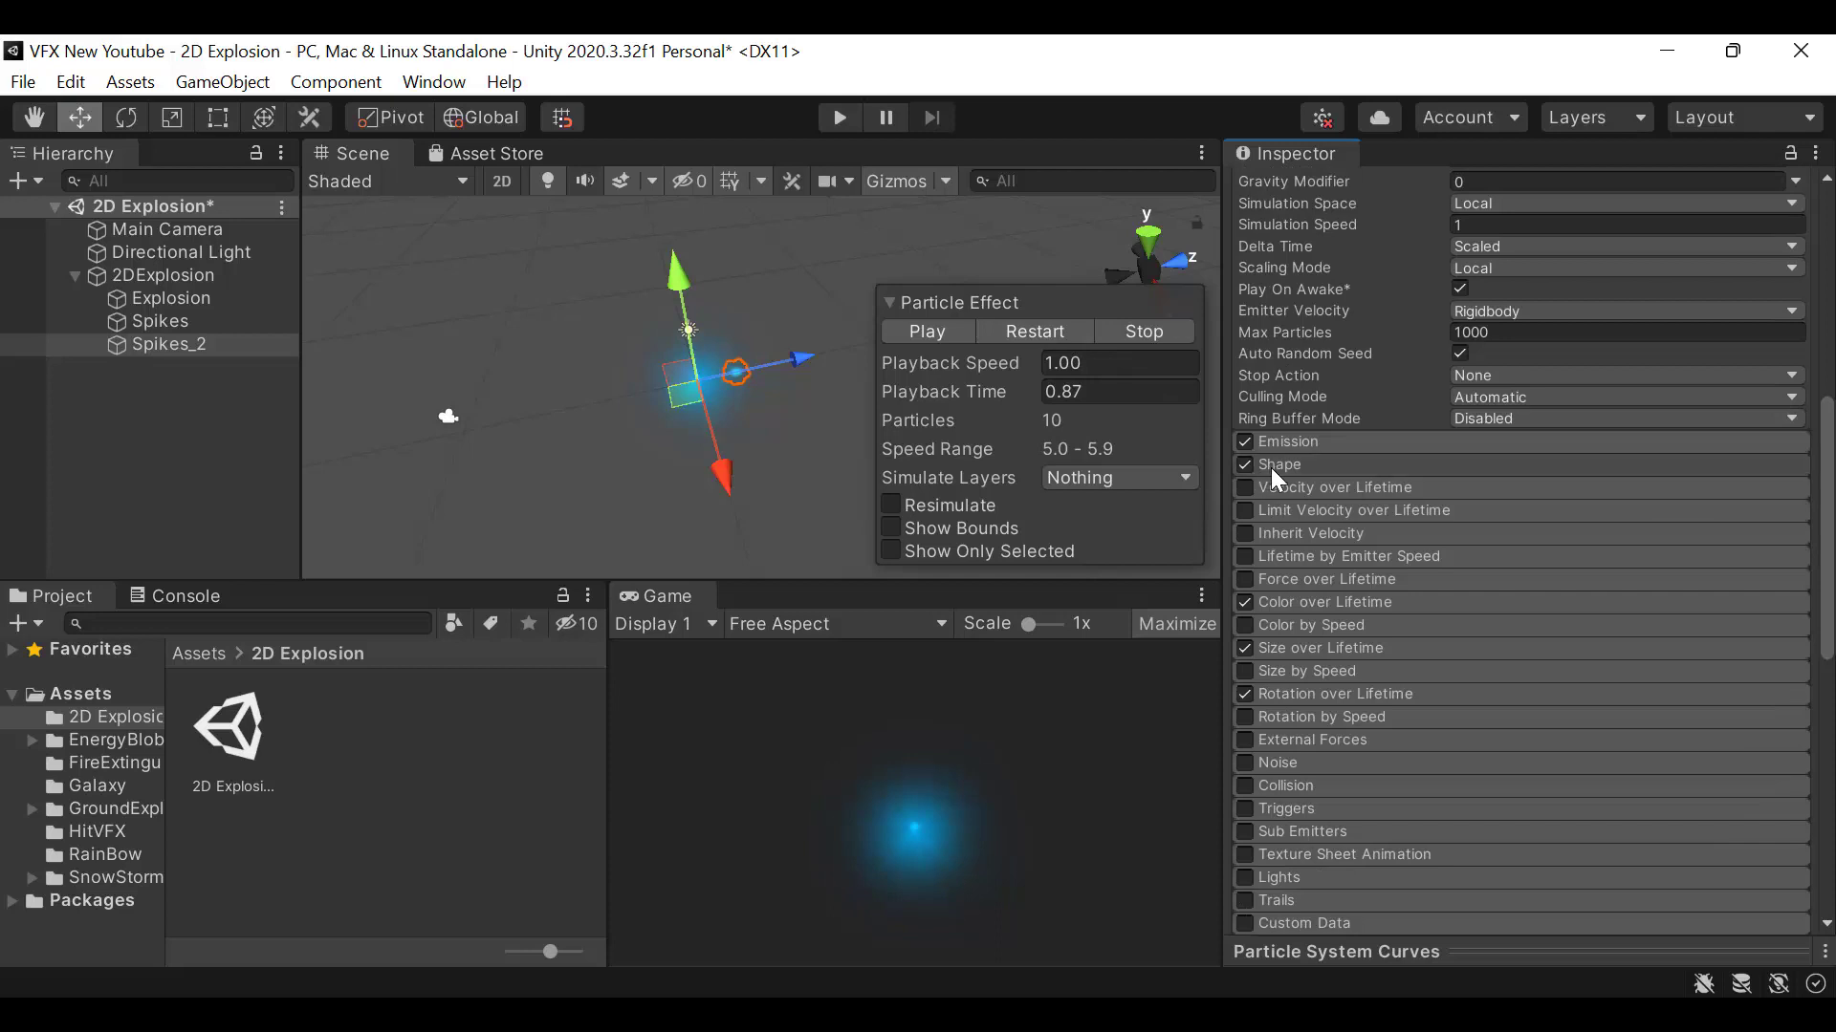
{"action": "left_click", "coordinate": [1271, 467]}
{"action": "left_click", "coordinate": [1501, 488]}
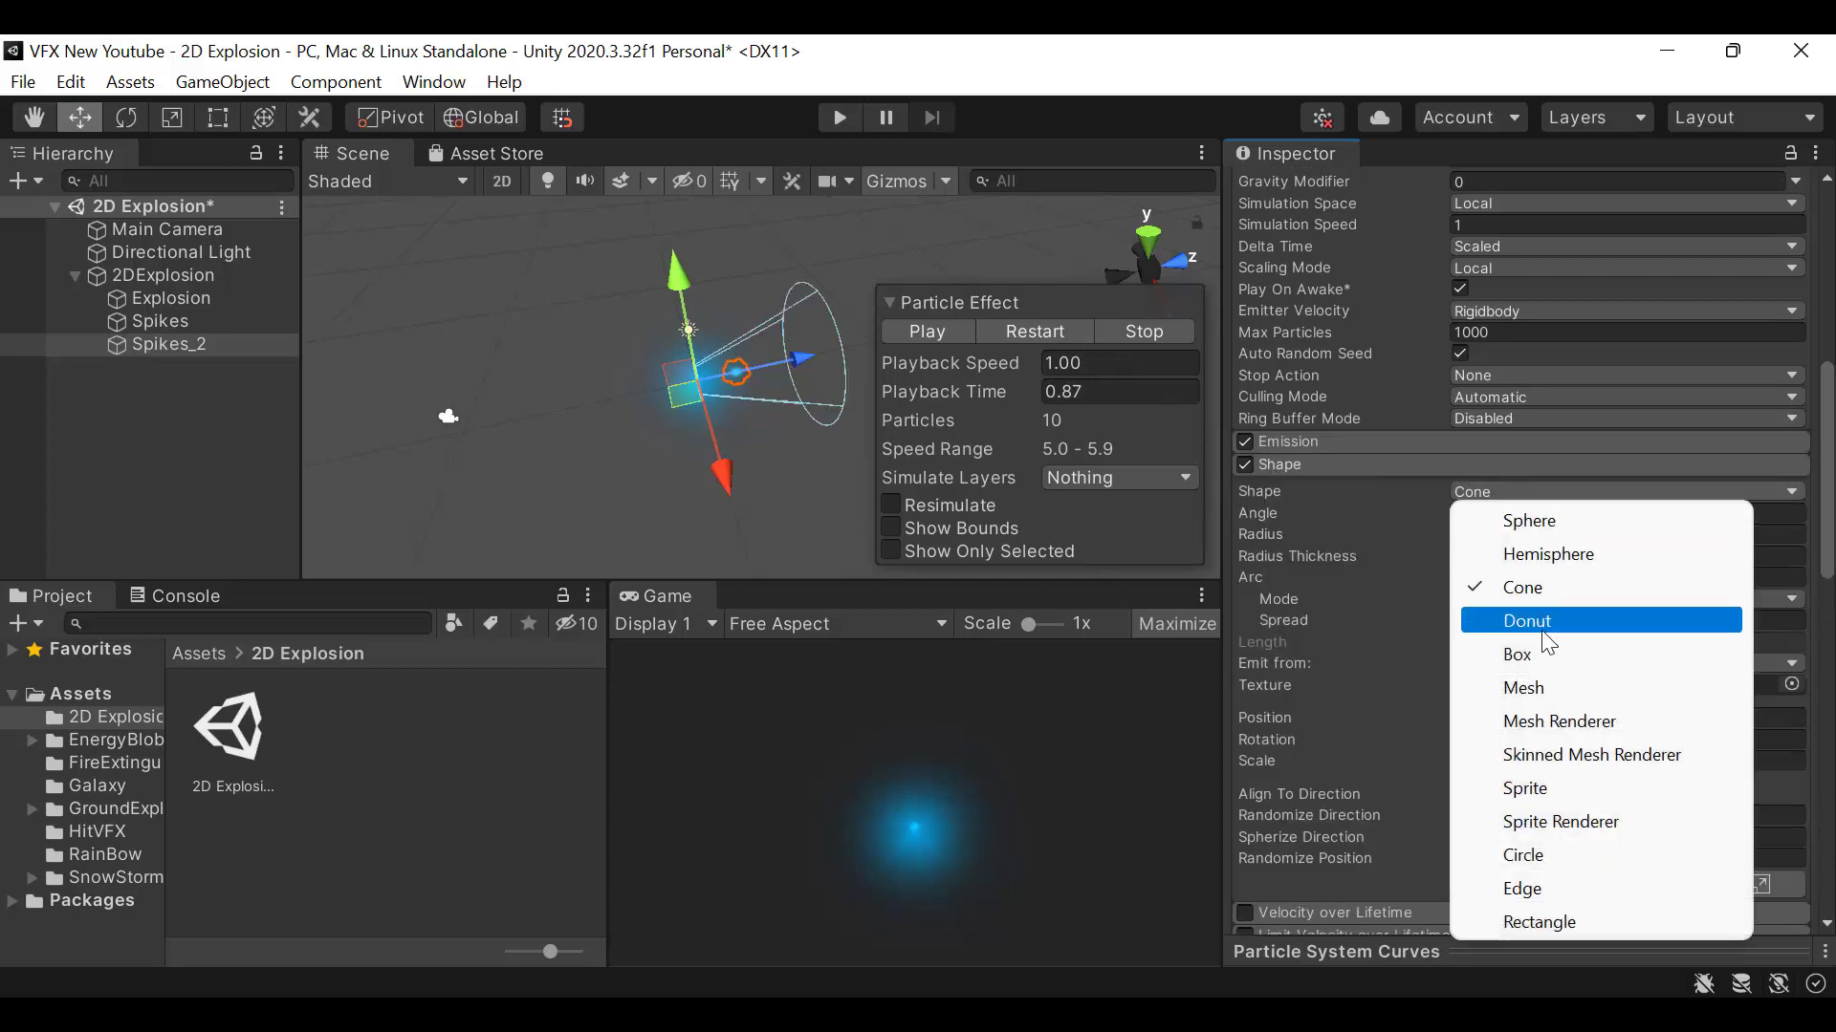
{"action": "left_click", "coordinate": [1559, 855]}
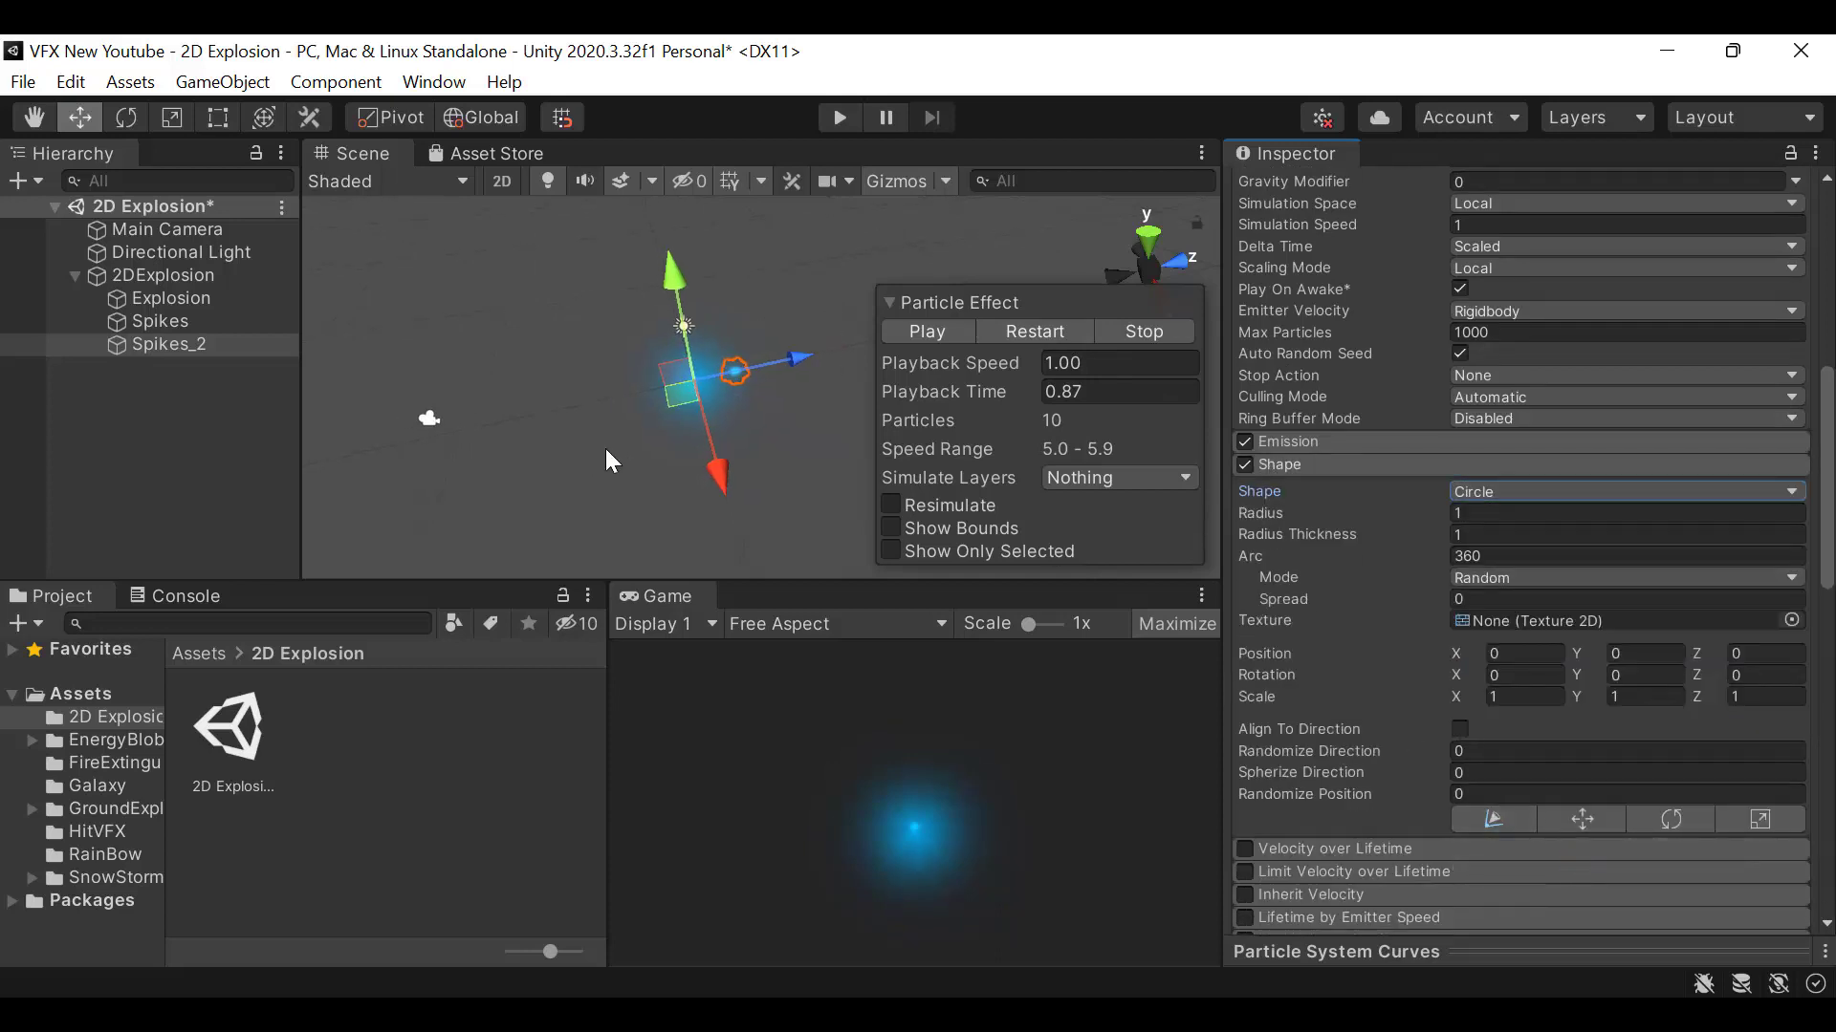
{"action": "left_click_drag", "start_coordinate": [571, 421], "coordinate": [825, 312], "text": "alt"}
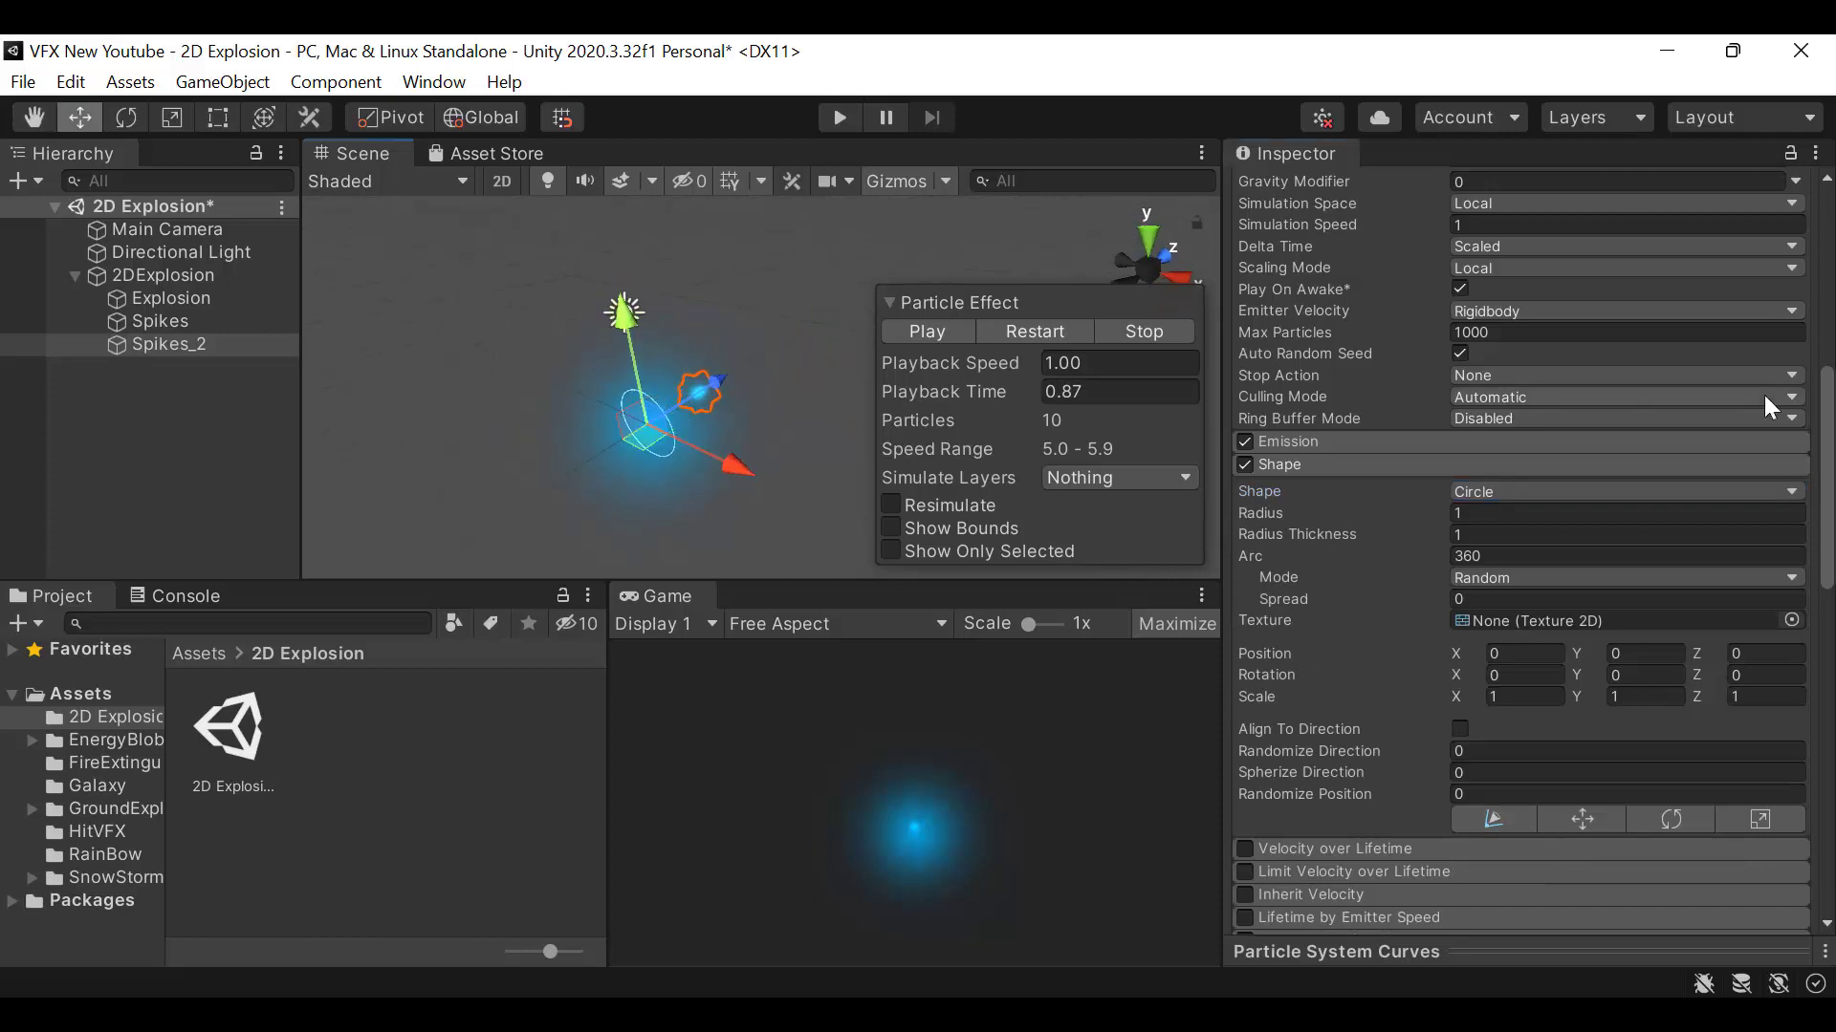
{"action": "left_click", "coordinate": [1052, 335]}
{"action": "left_click", "coordinate": [1053, 336]}
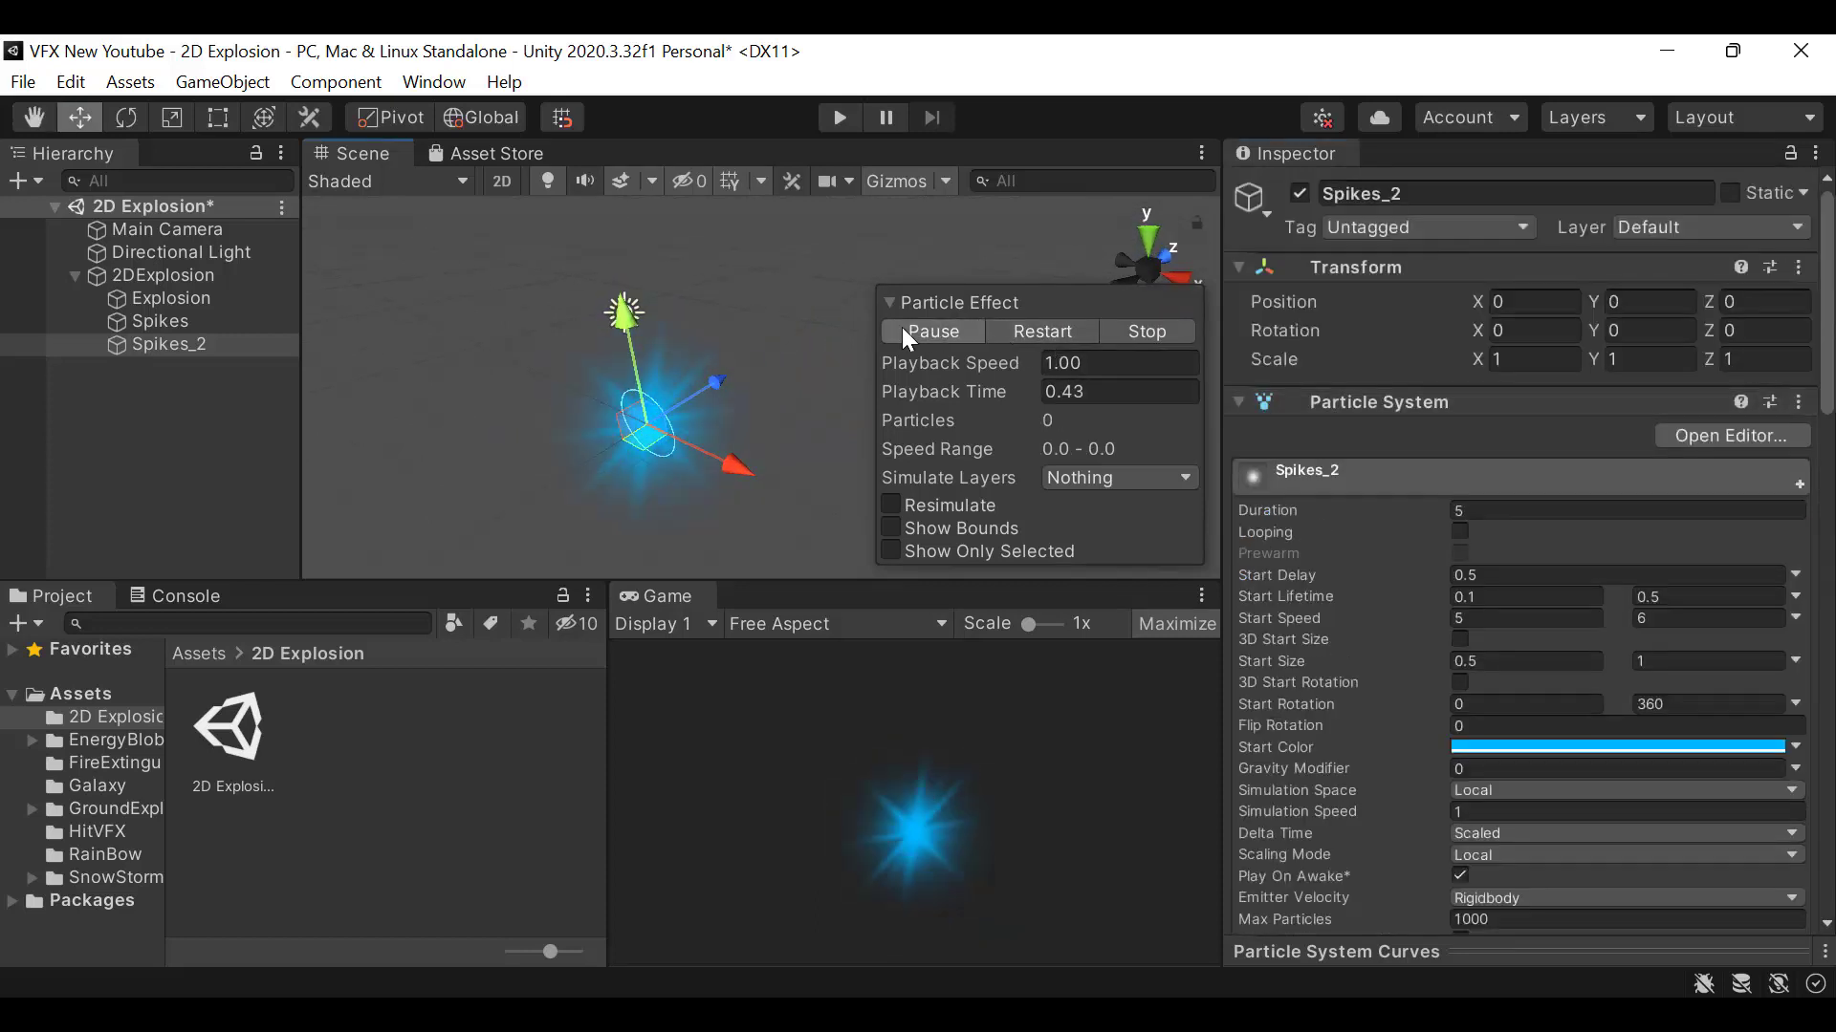
{"action": "left_click", "coordinate": [903, 327]}
Expand Spikes_2's Color over Lifetime module, set the Renderer's Render Mode to Stretched Billboard, and restart the preview
{"action": "scroll", "coordinate": [1438, 530], "scroll_direction": "down", "scroll_amount": 10}
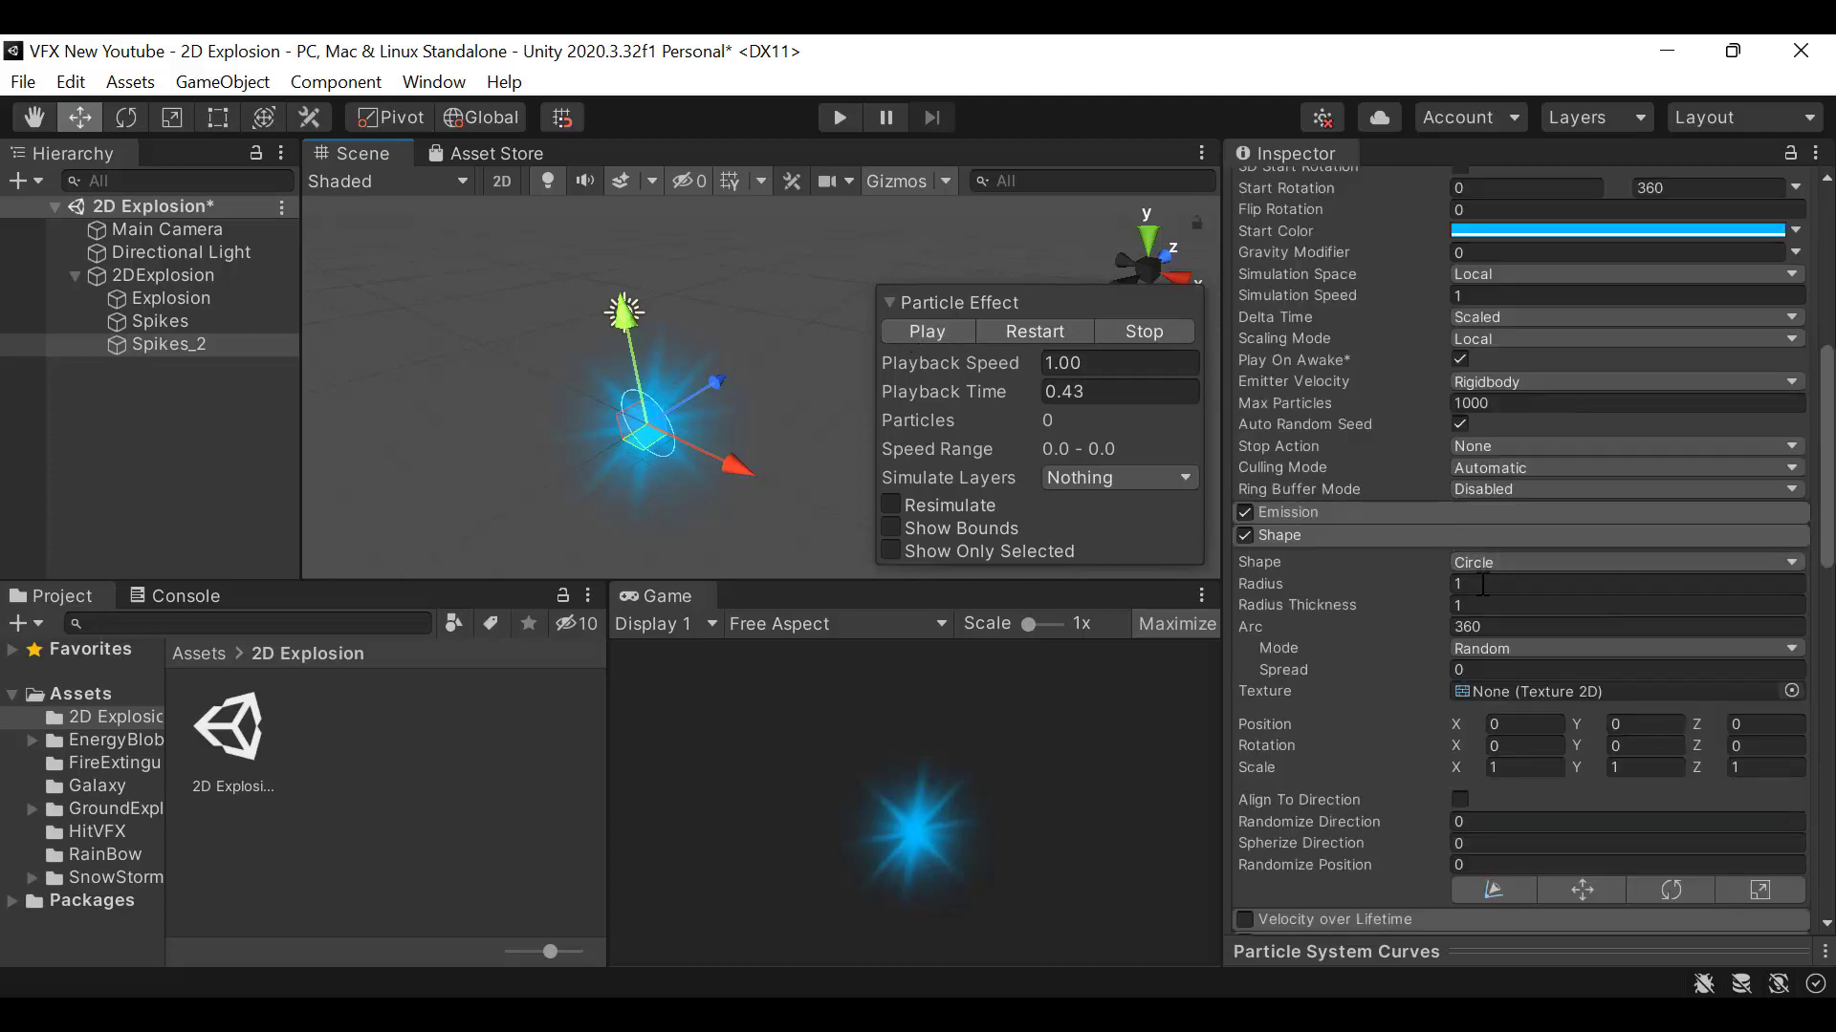
{"action": "left_click", "coordinate": [1483, 585]}
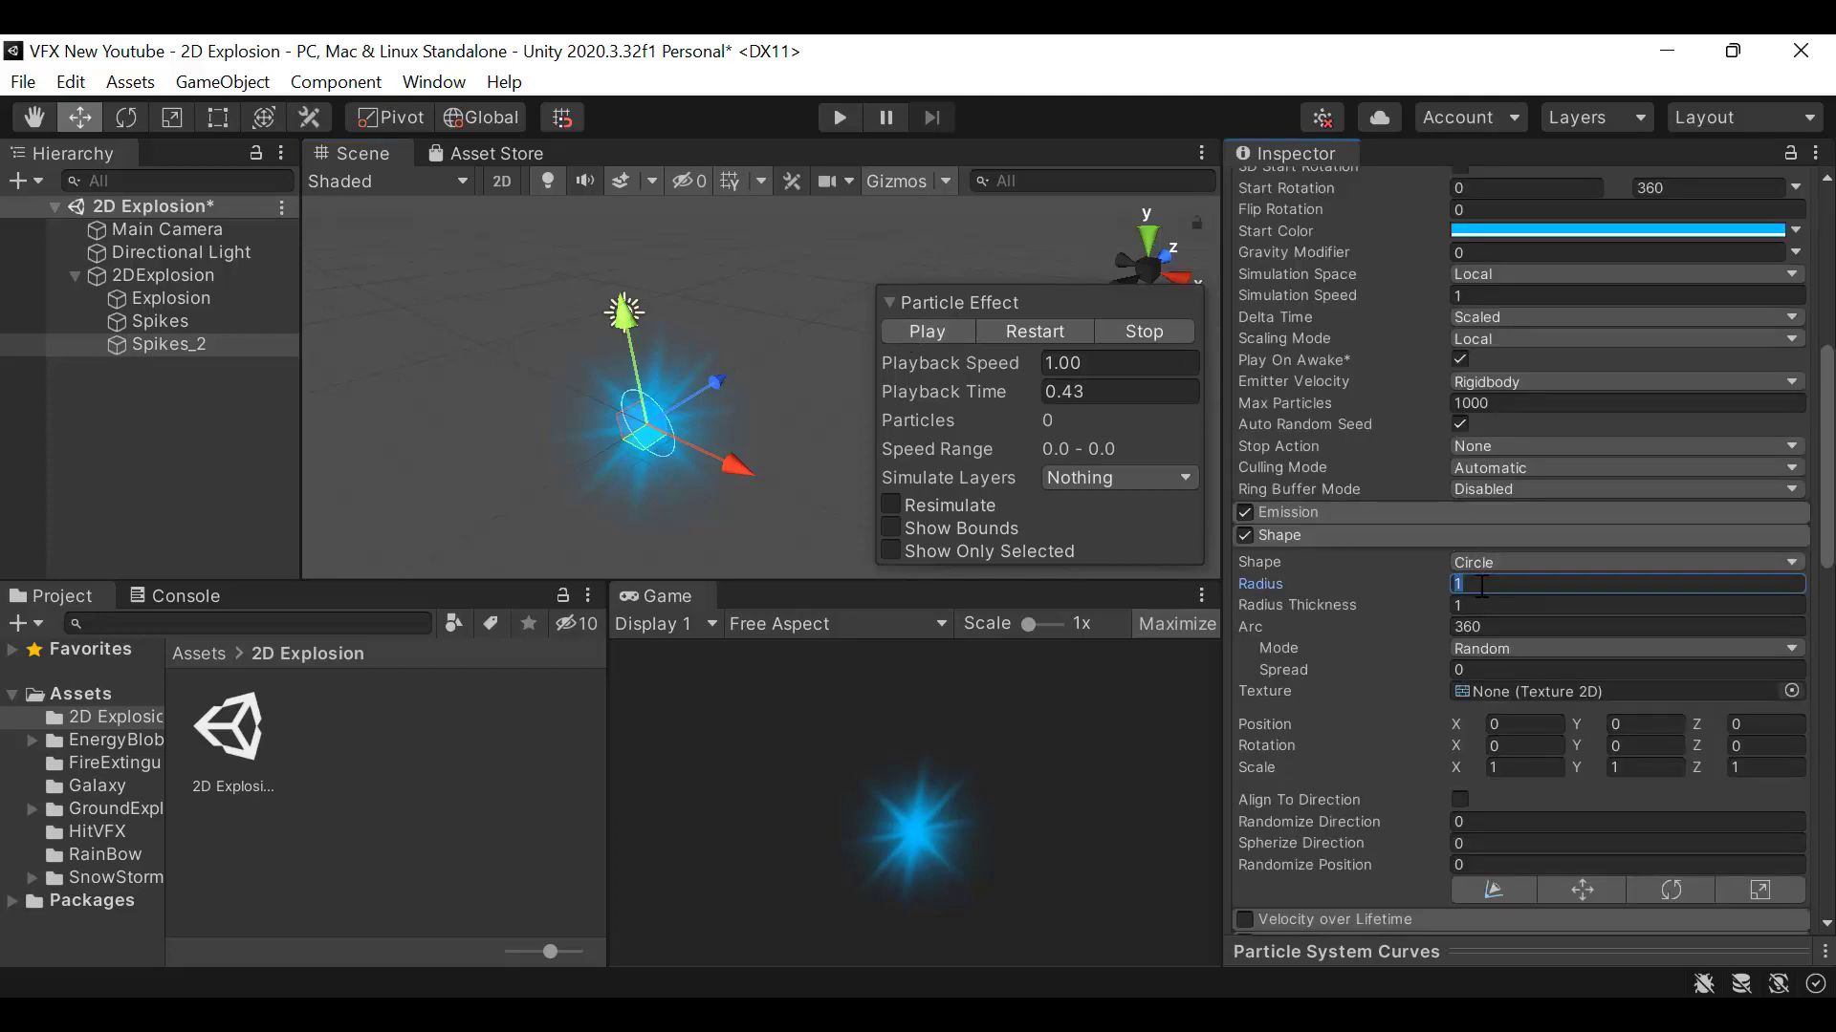
{"action": "scroll", "coordinate": [1481, 586], "scroll_direction": "down", "scroll_amount": 10}
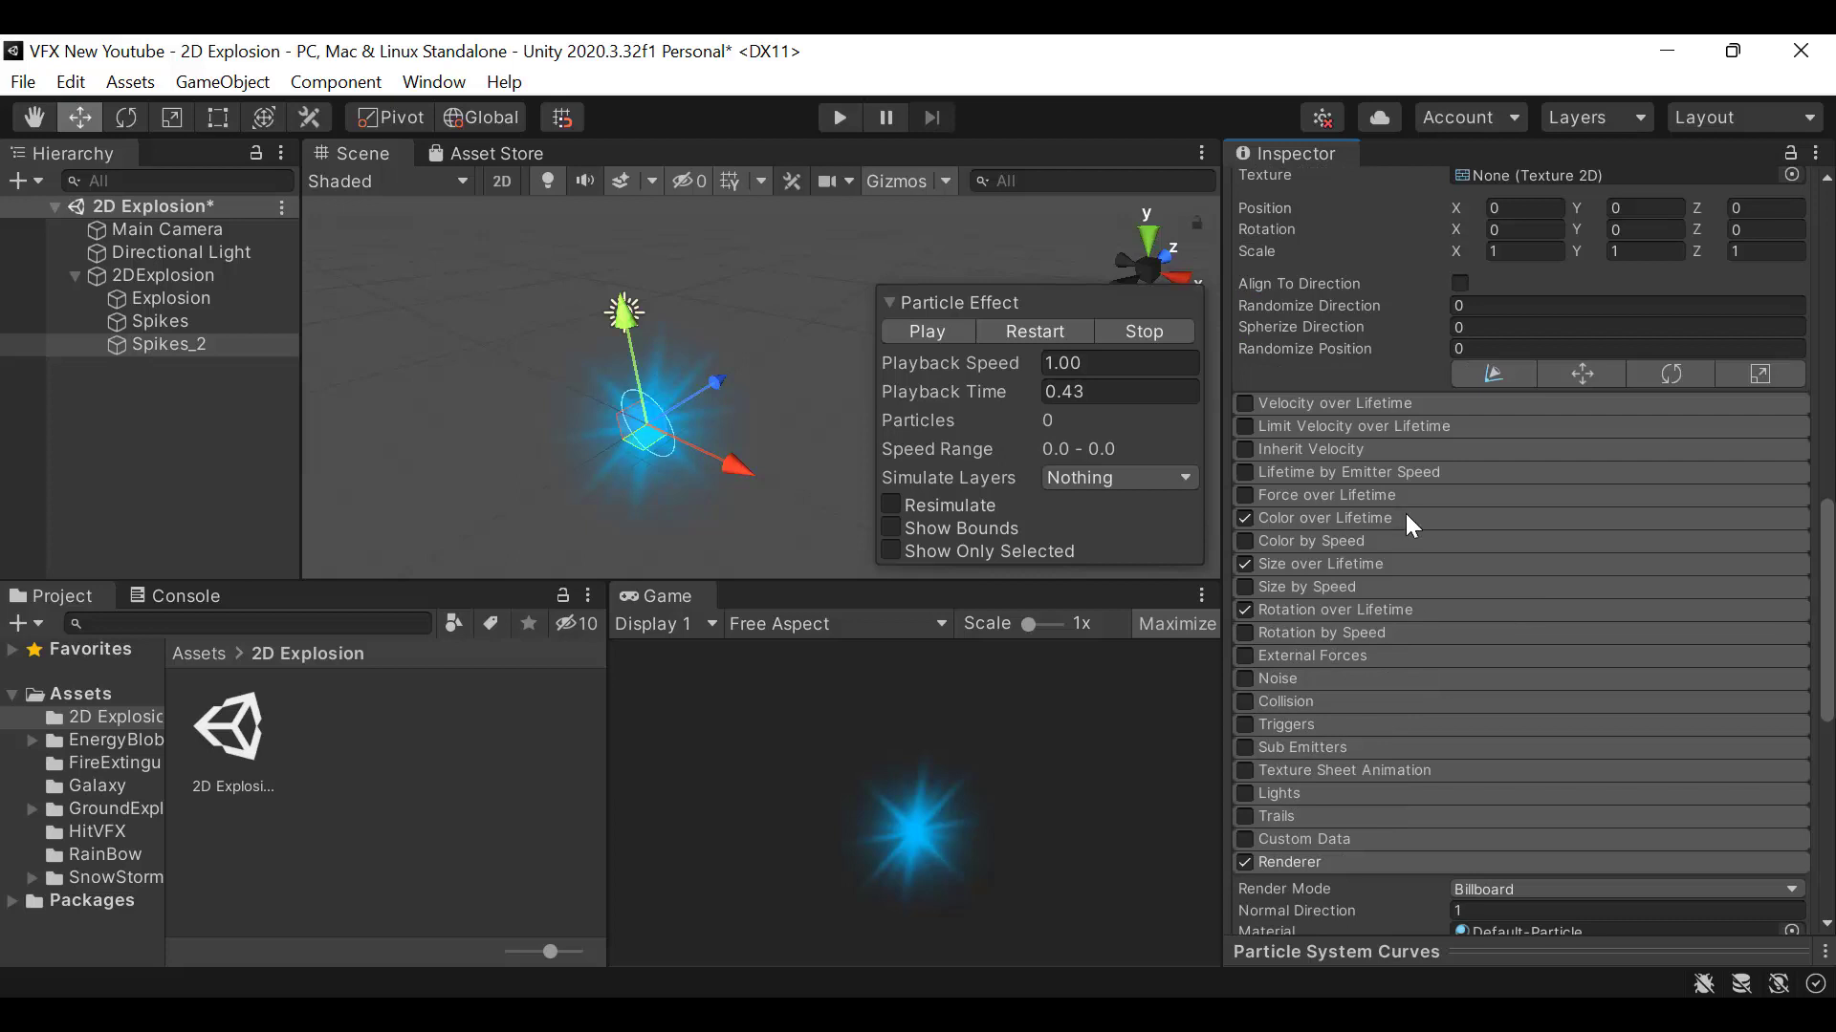
{"action": "left_click", "coordinate": [1407, 518]}
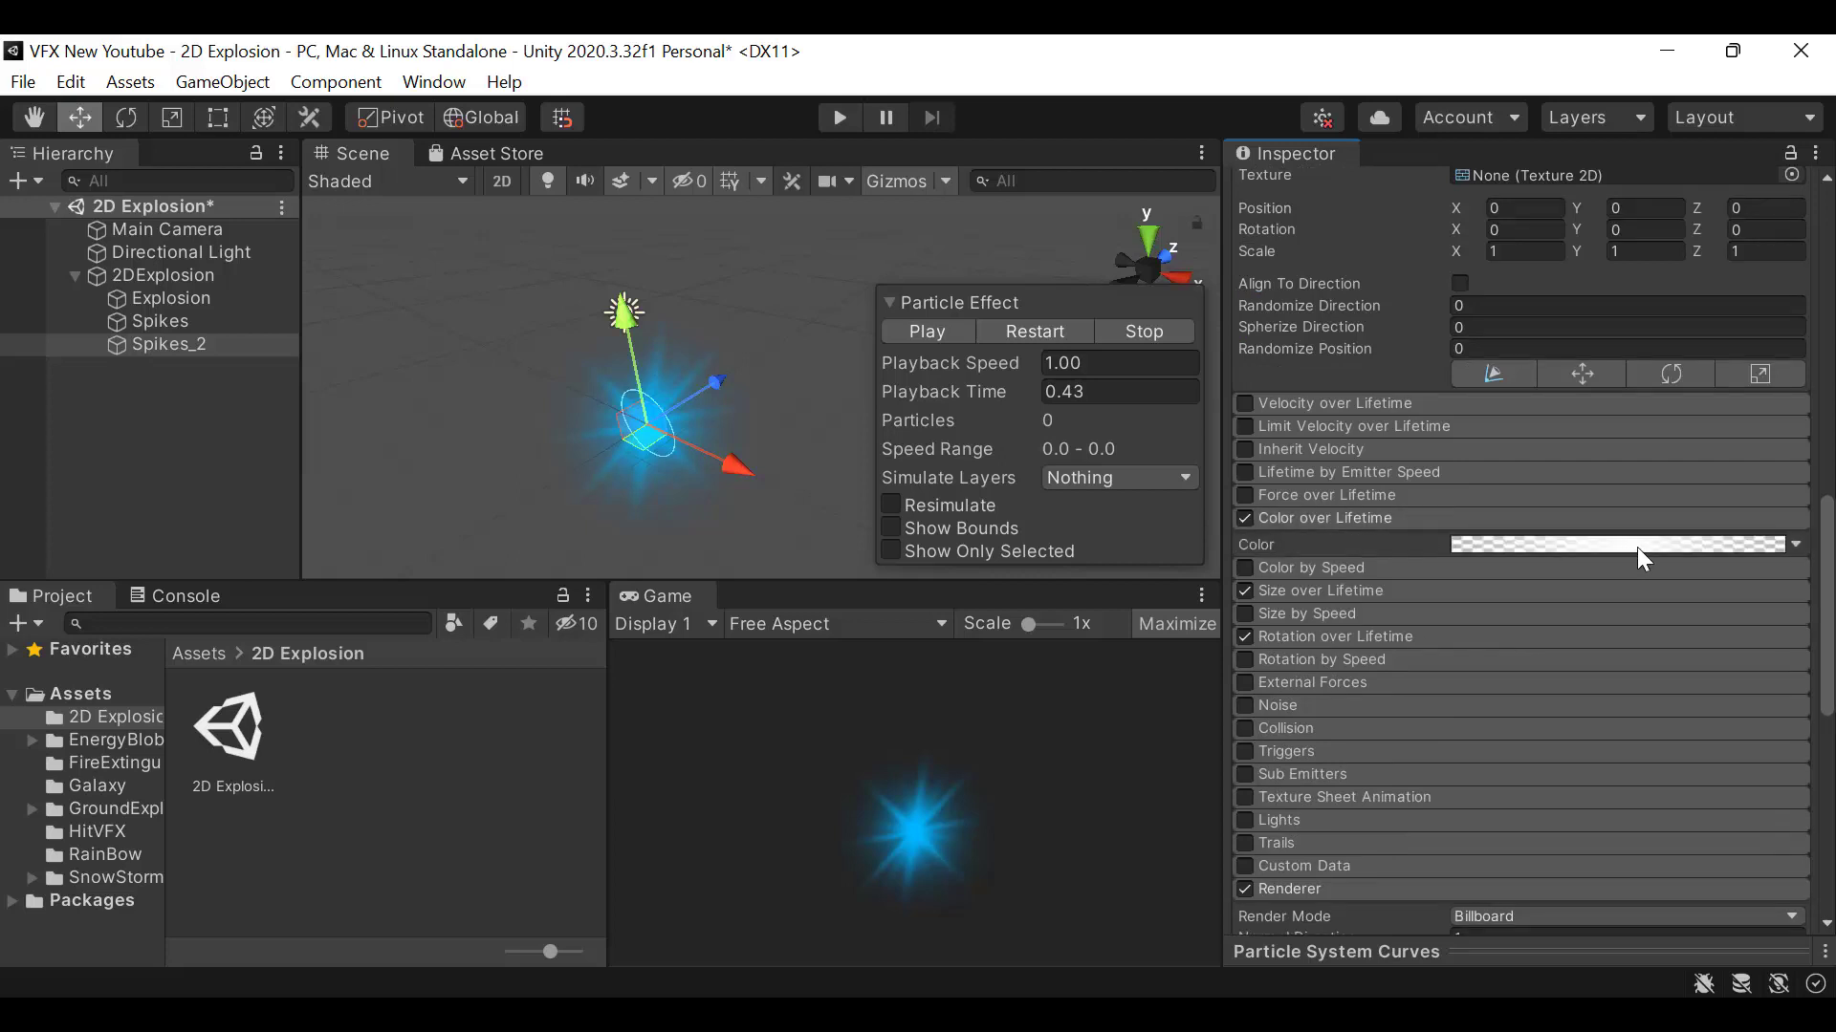
{"action": "scroll", "coordinate": [1637, 547], "scroll_direction": "down", "scroll_amount": 13}
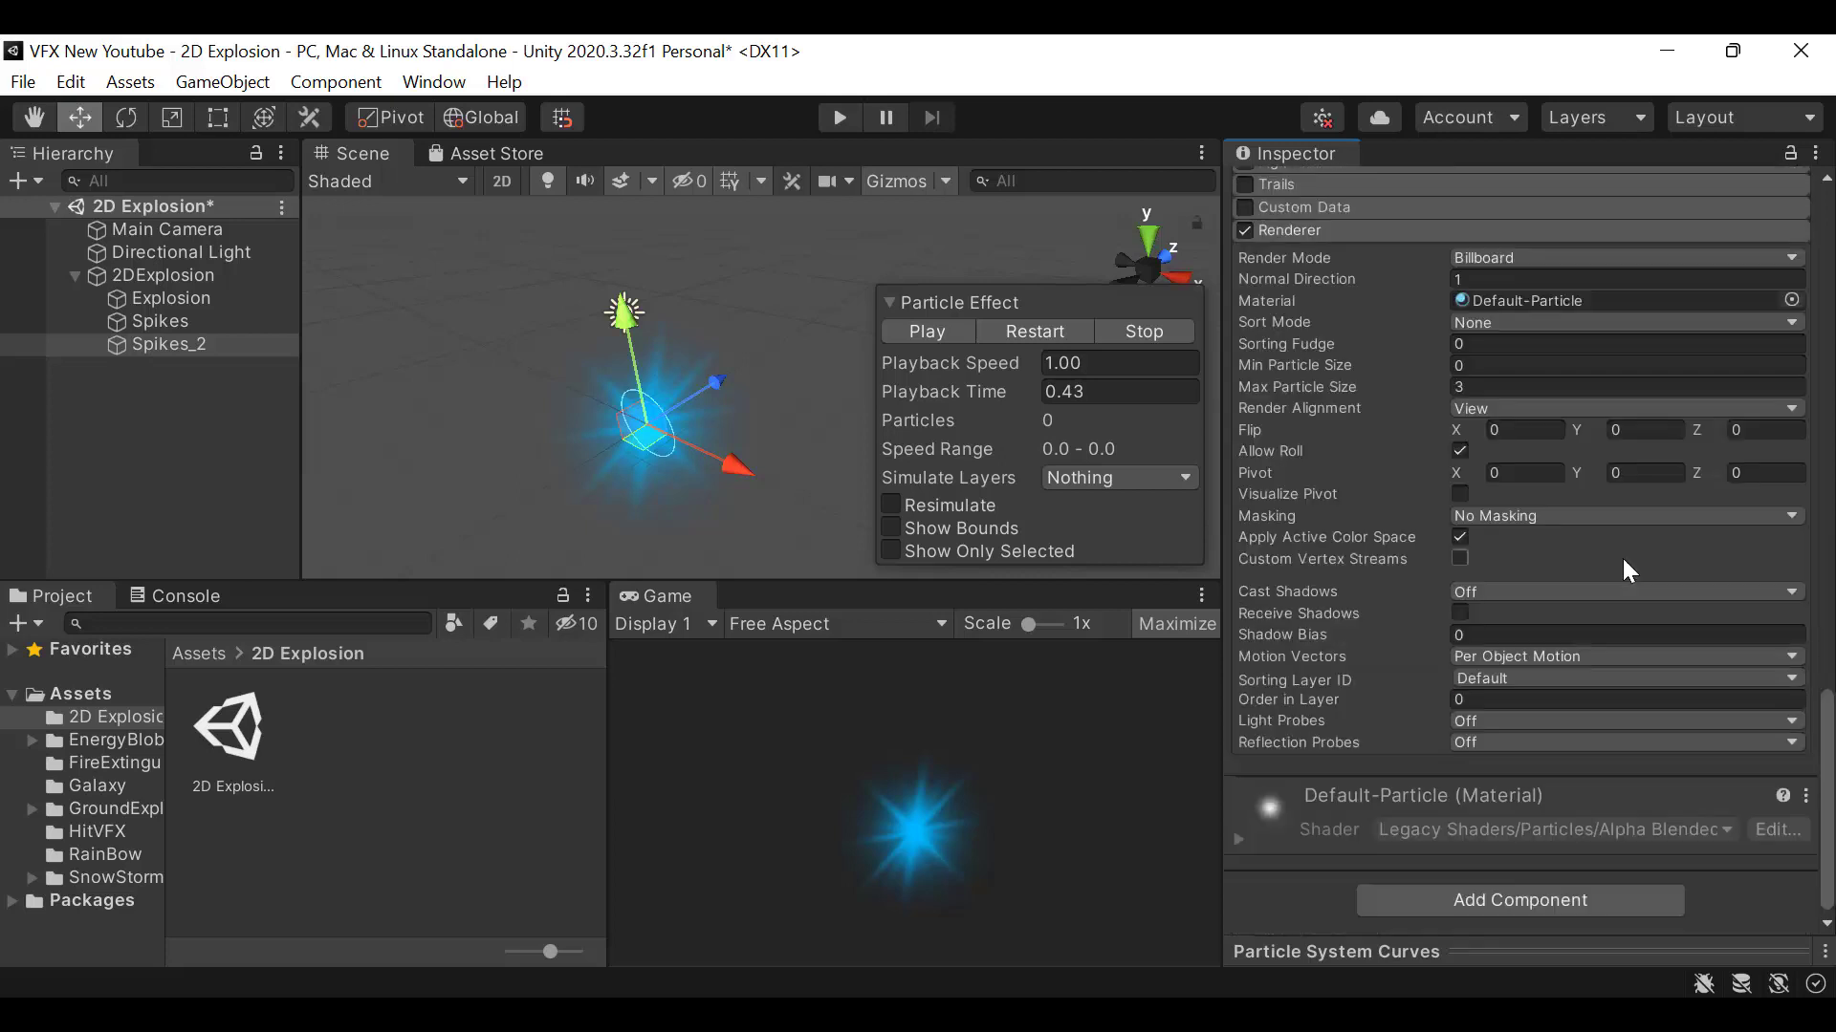
{"action": "left_click", "coordinate": [1546, 256]}
{"action": "left_click", "coordinate": [1568, 322]}
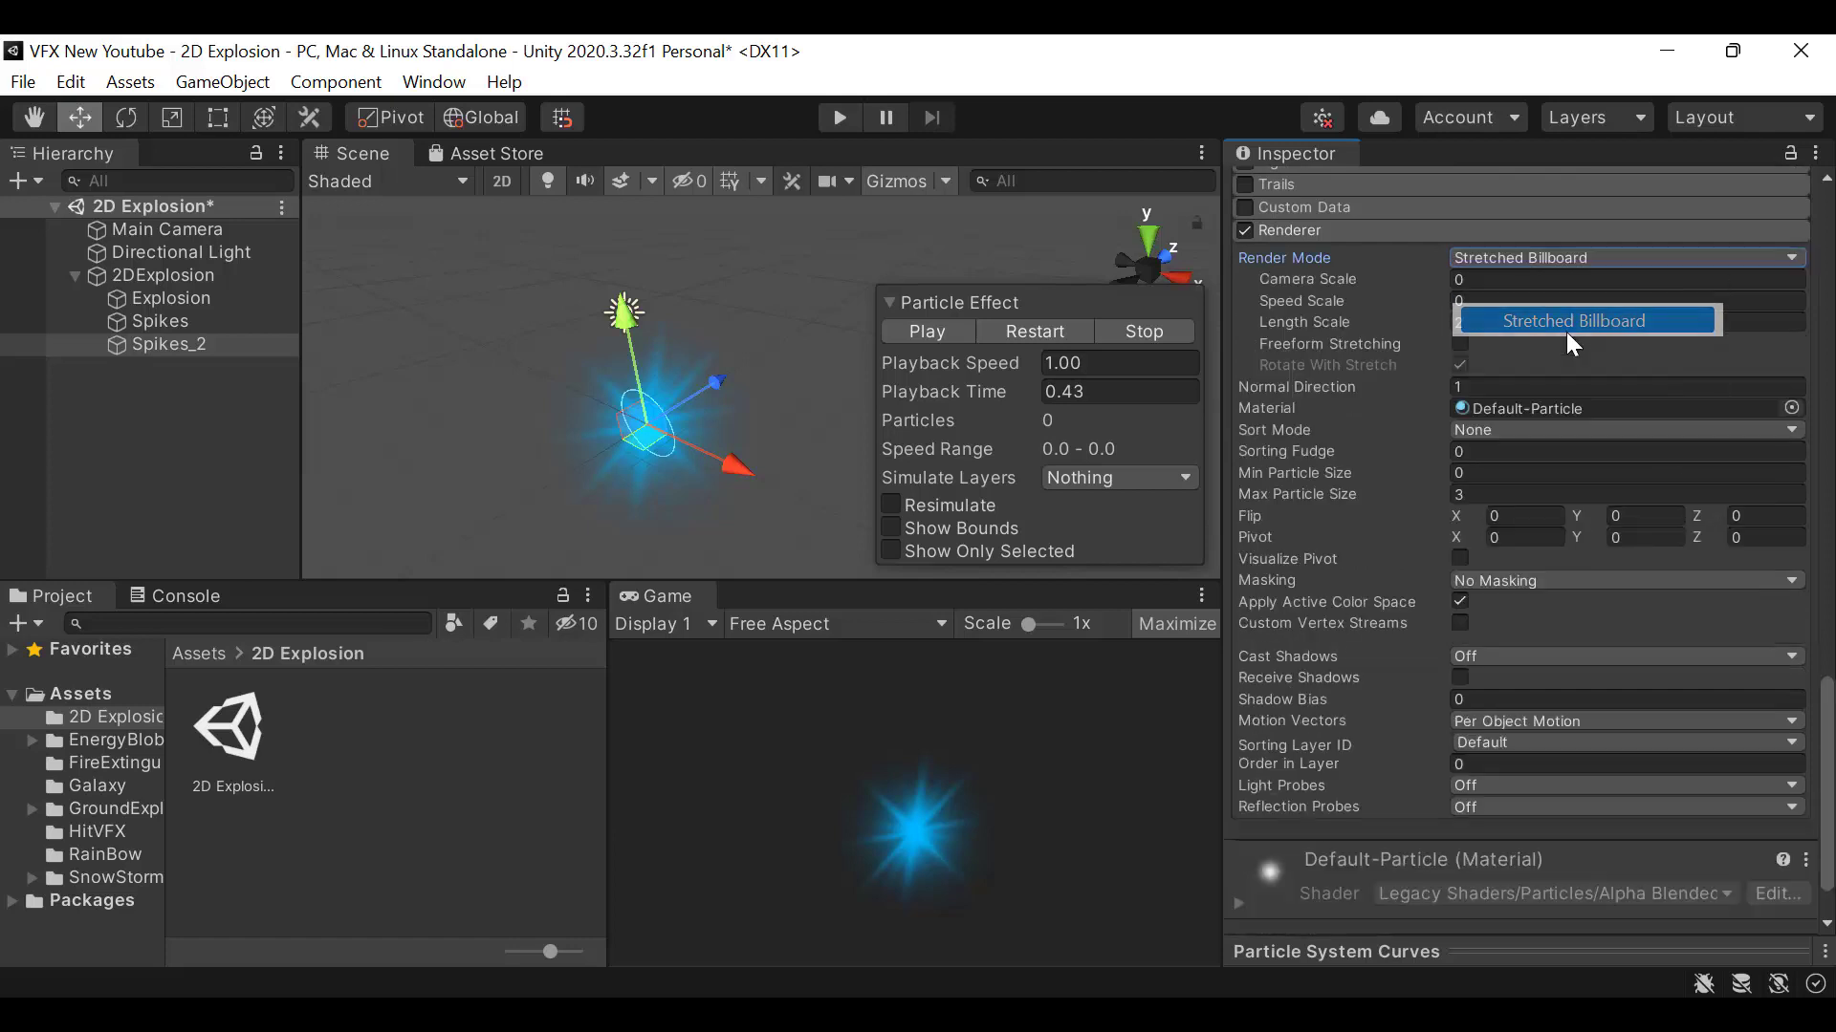
{"action": "left_click", "coordinate": [1041, 329]}
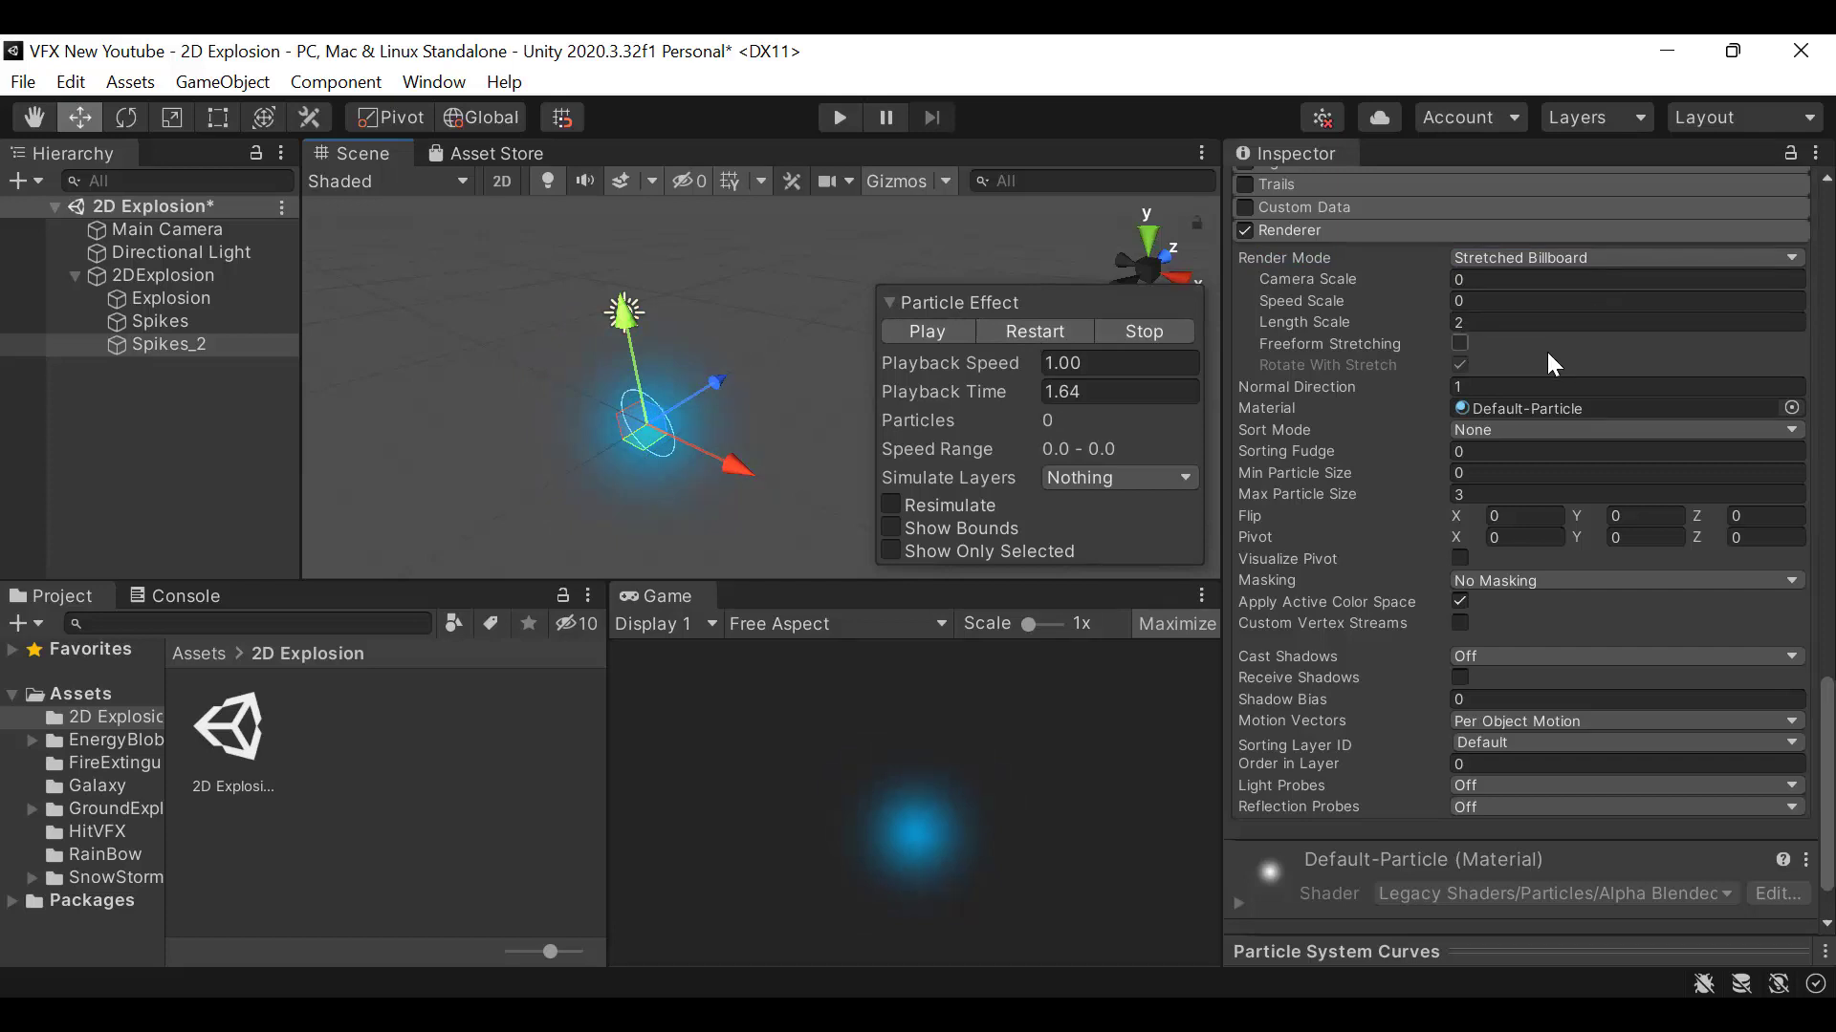
Set the stretched billboard's Camera Scale to 0.2 and Speed Scale to 2, and save the scene
{"action": "left_click", "coordinate": [1539, 279]}
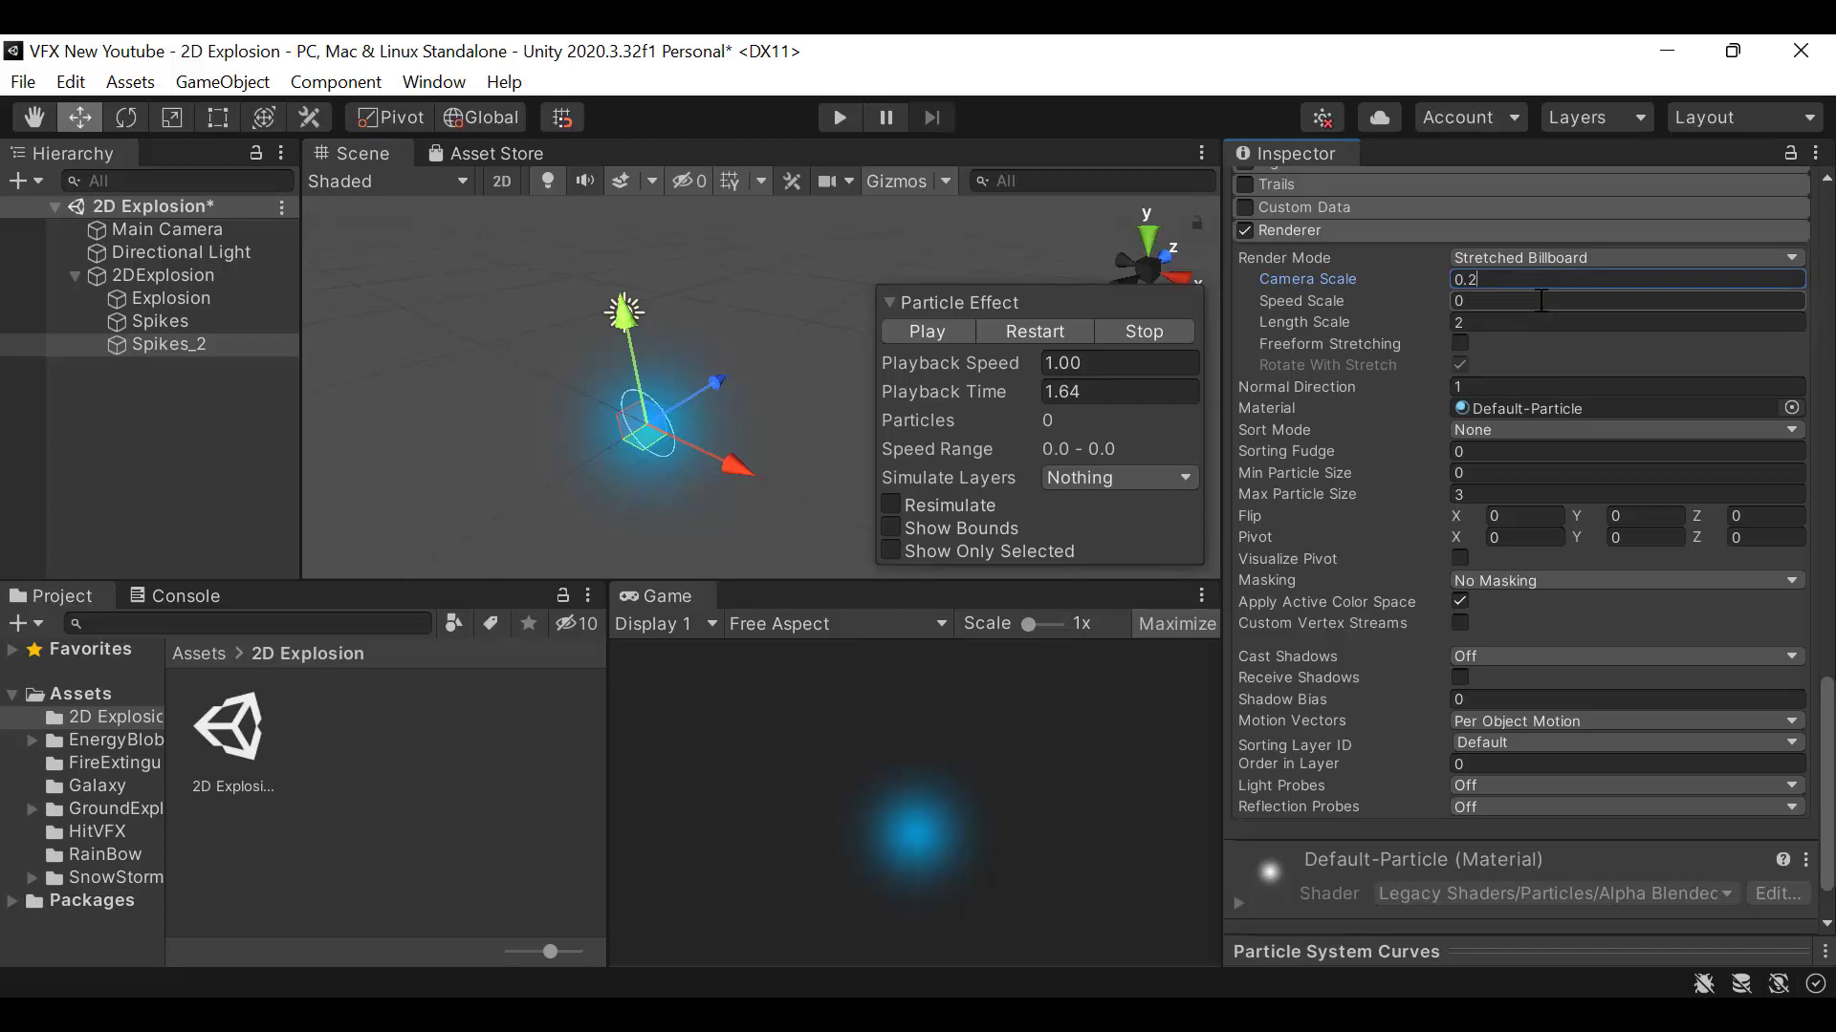
{"action": "left_click", "coordinate": [1538, 301]}
{"action": "type", "text": "2"}
{"action": "key", "text": "ctrl+s"}
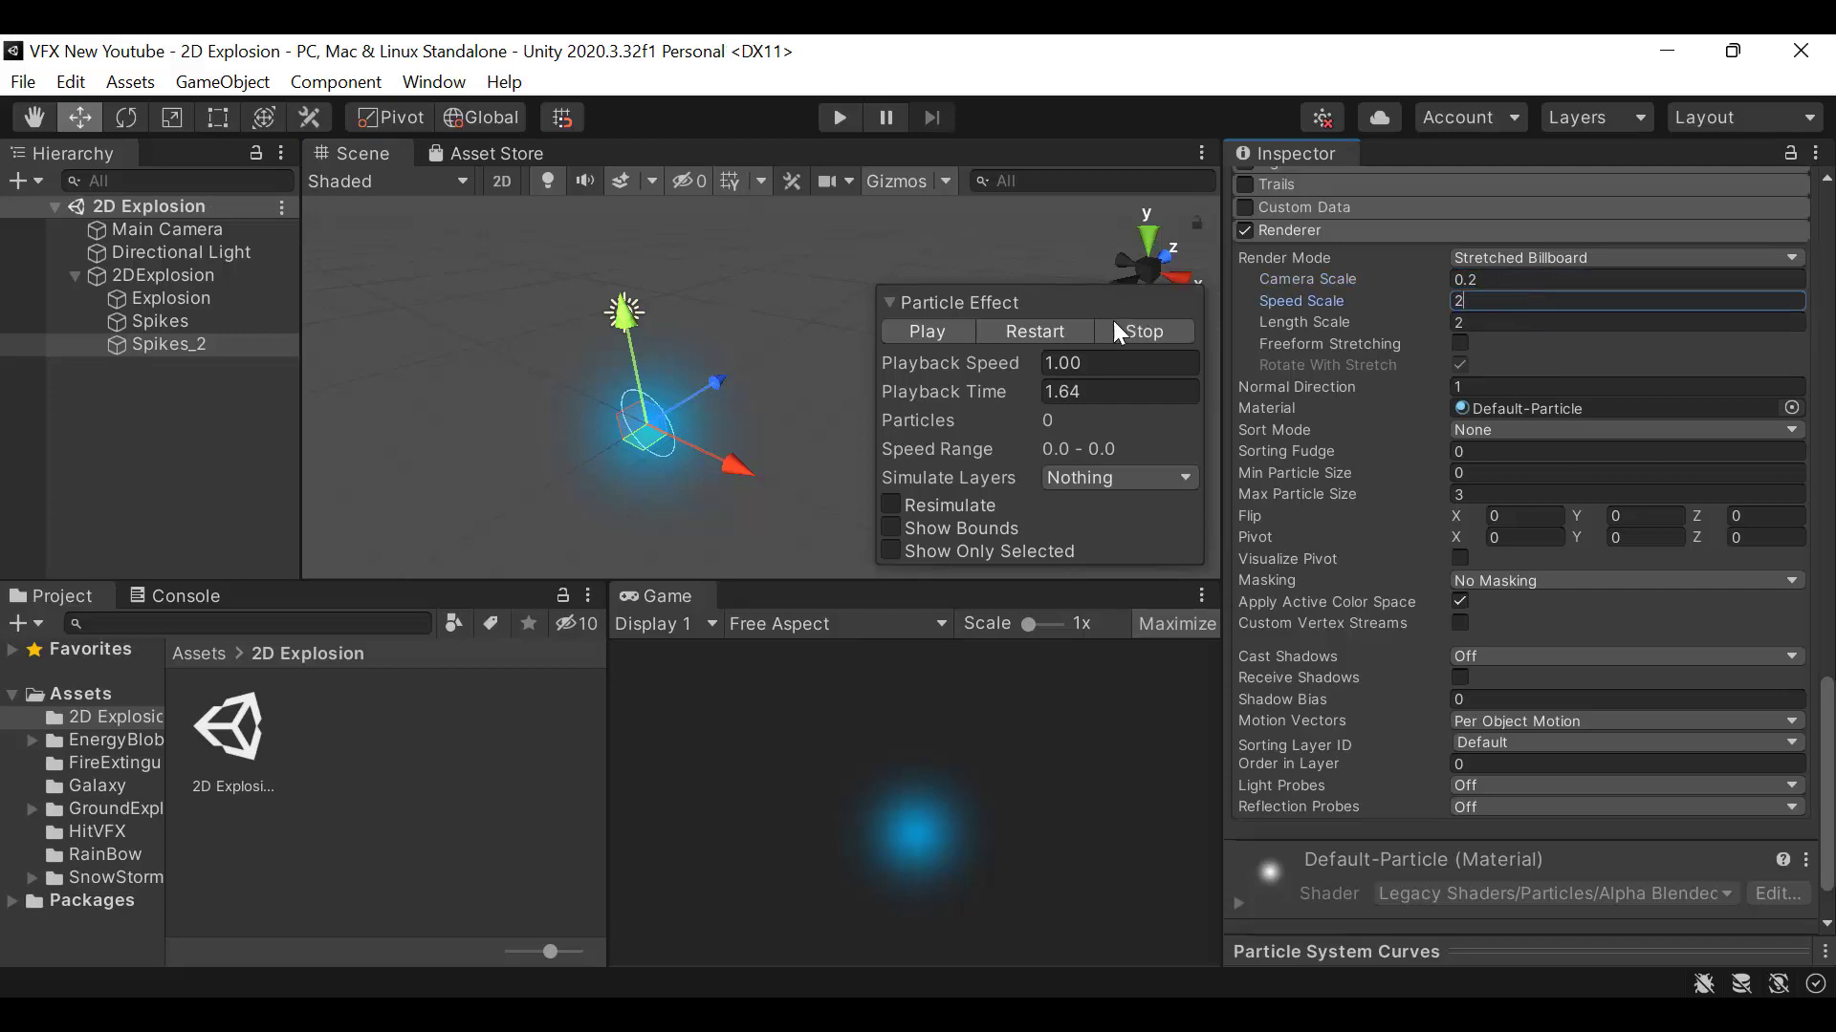
Replay the Spikes_2 preview and inspect the stretched rays in a front-on 2D scene view
{"action": "left_click", "coordinate": [1046, 331]}
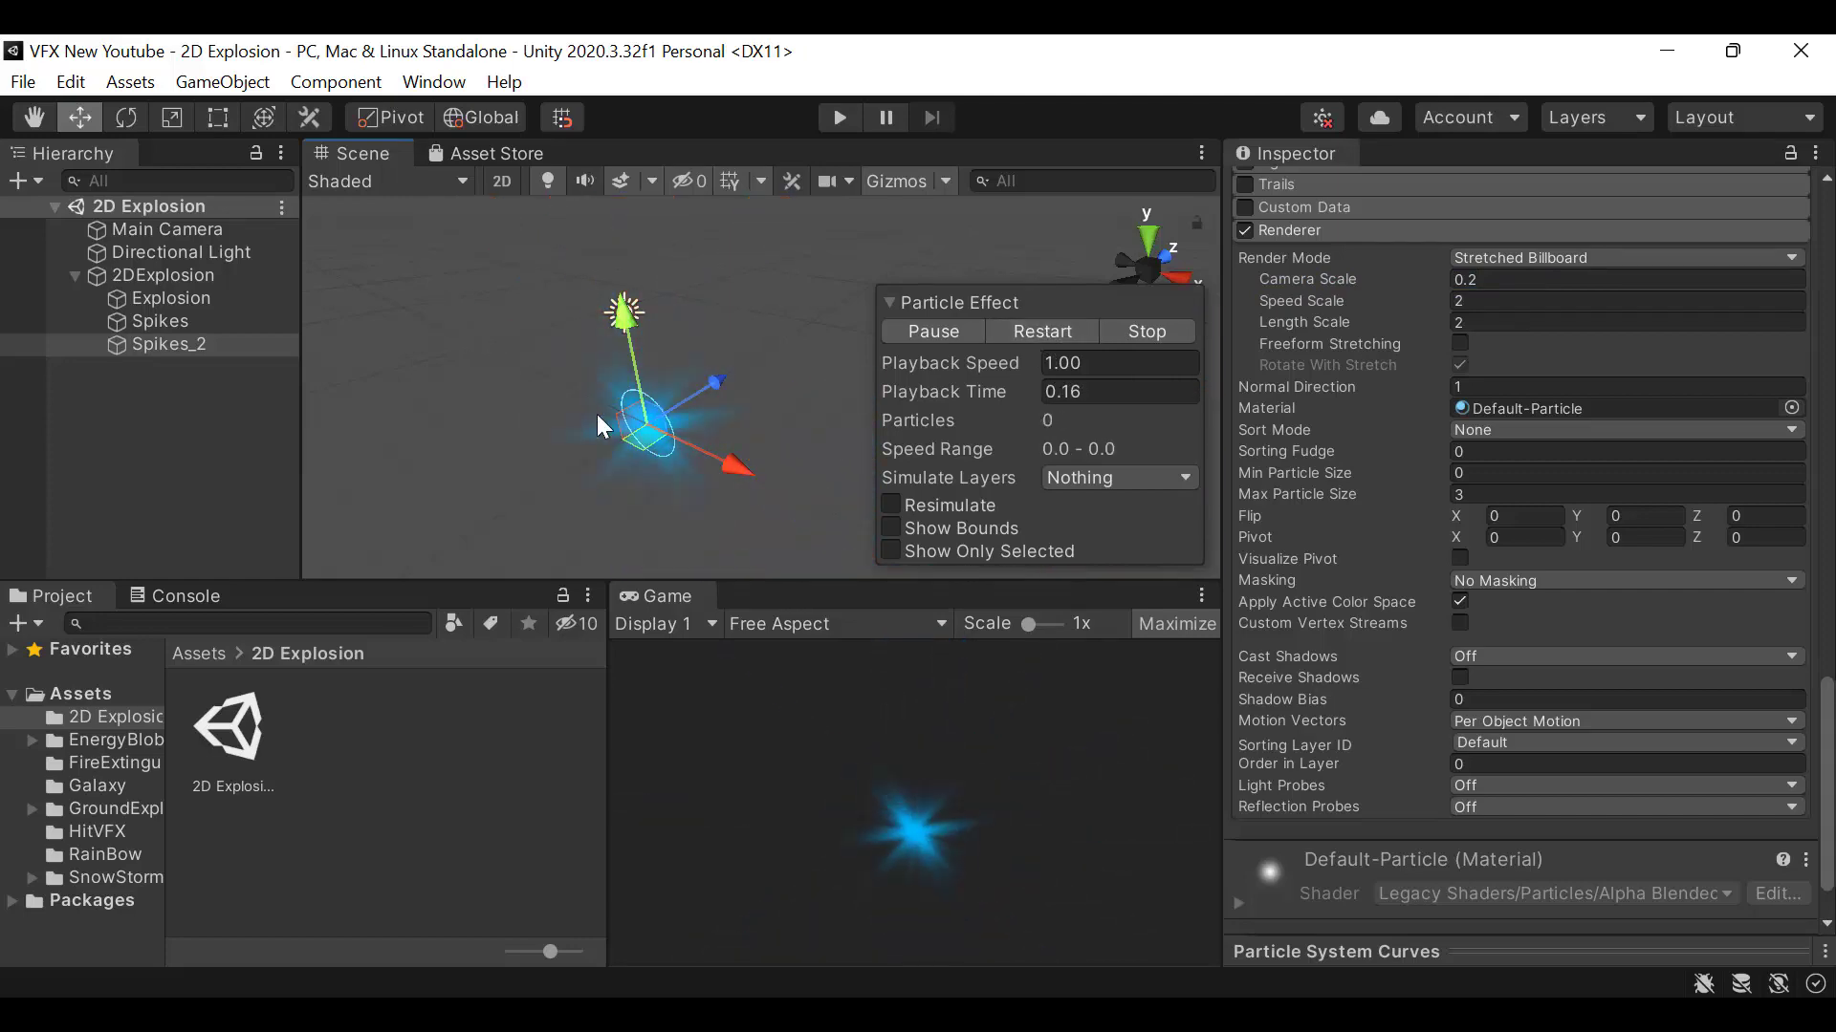
{"action": "left_click_drag", "start_coordinate": [634, 426], "coordinate": [749, 328], "text": "alt"}
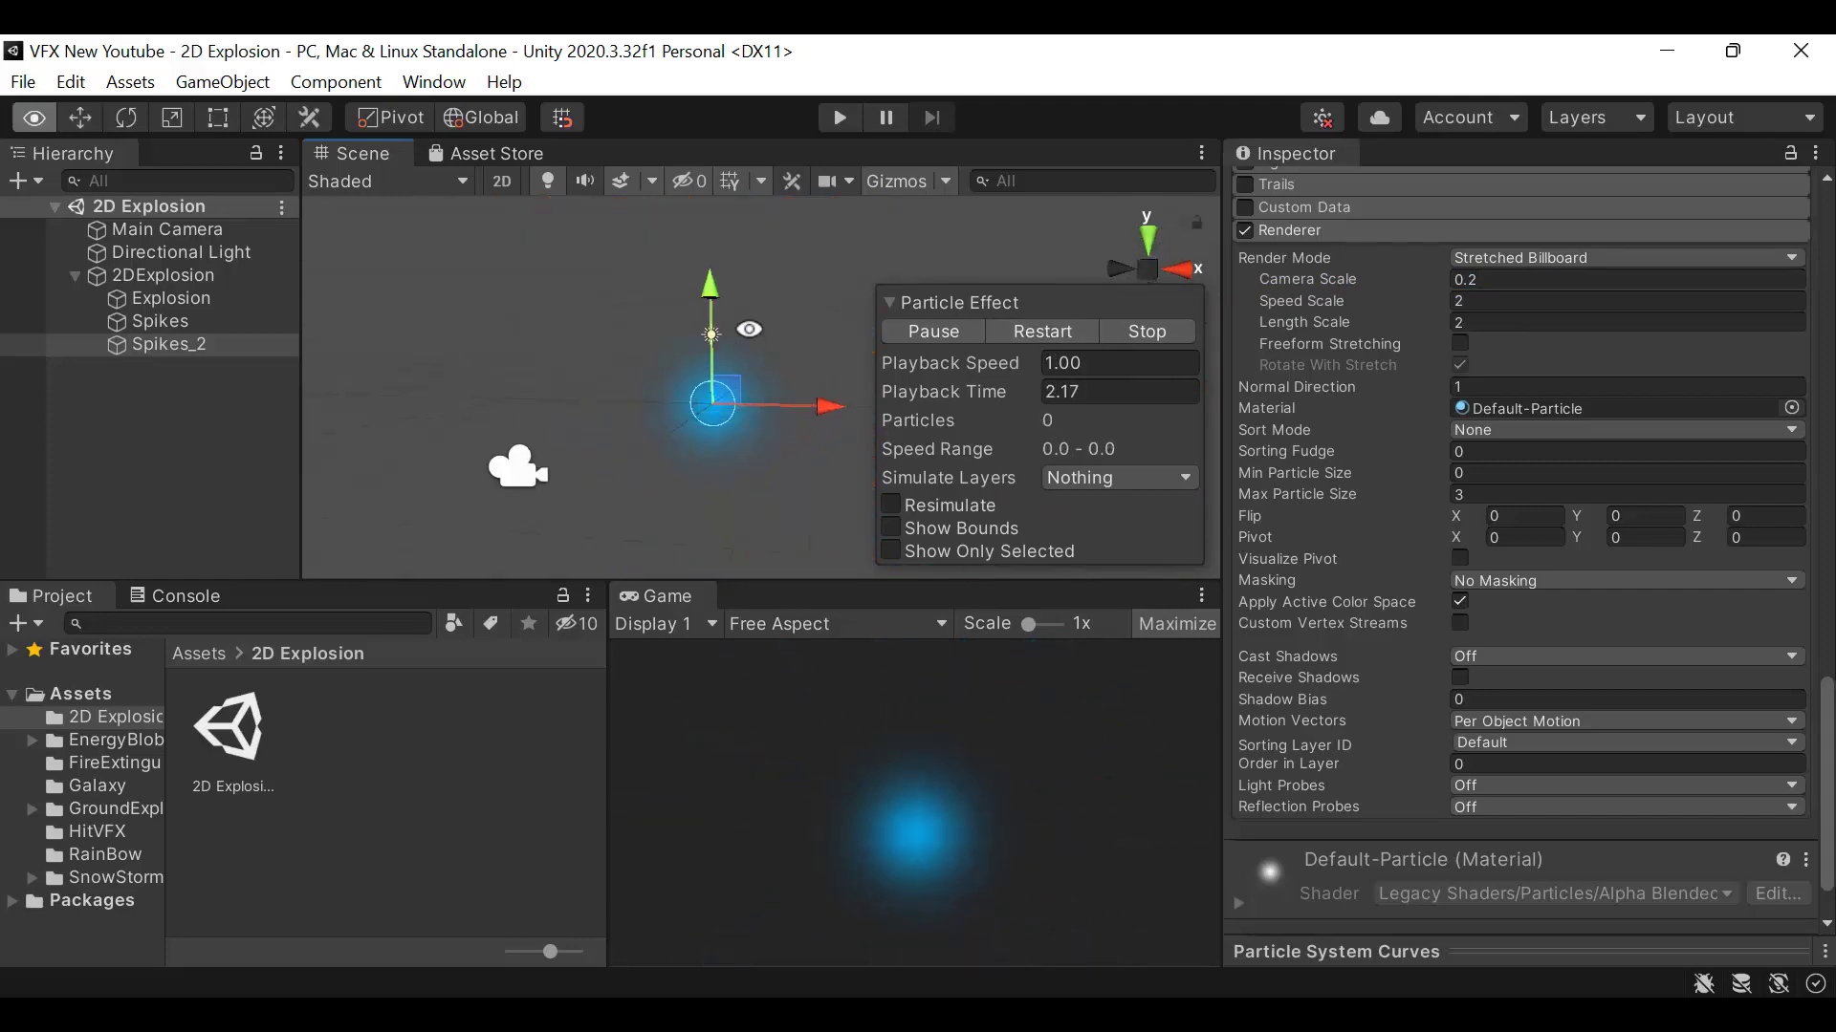
{"action": "key", "text": "t"}
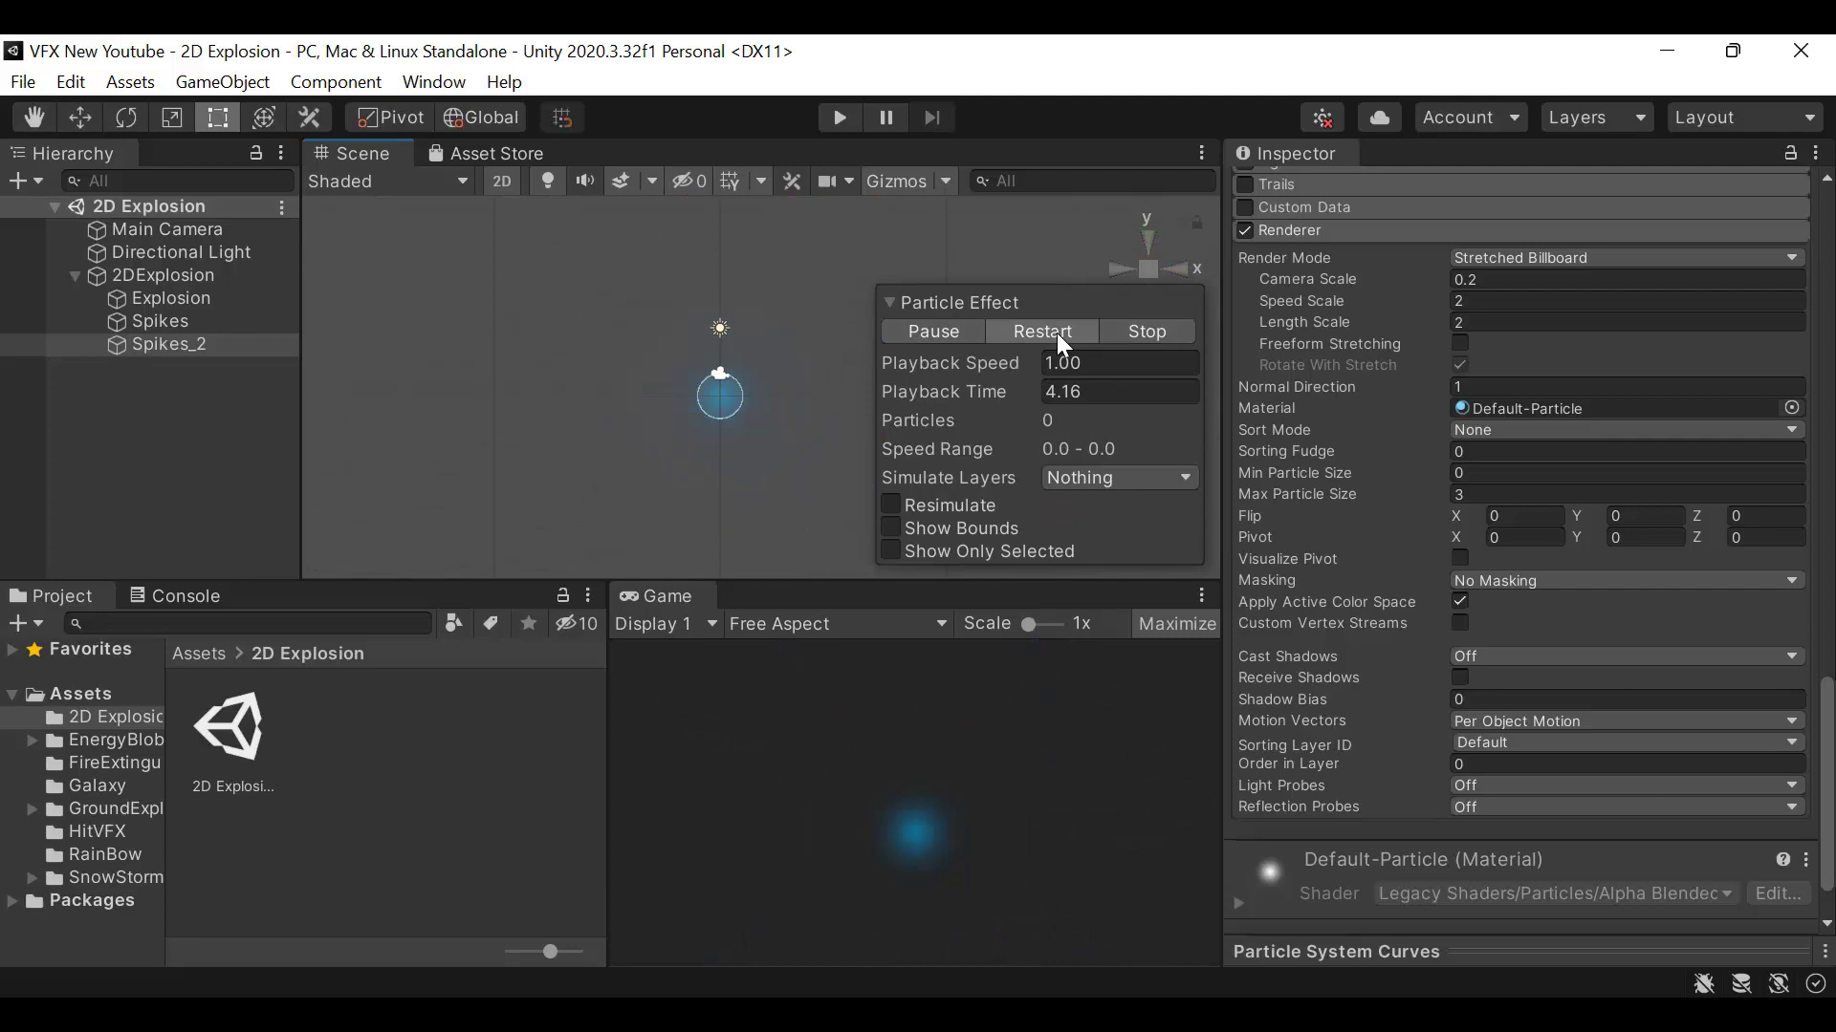
{"action": "left_click", "coordinate": [1057, 333]}
{"action": "left_click", "coordinate": [1058, 332]}
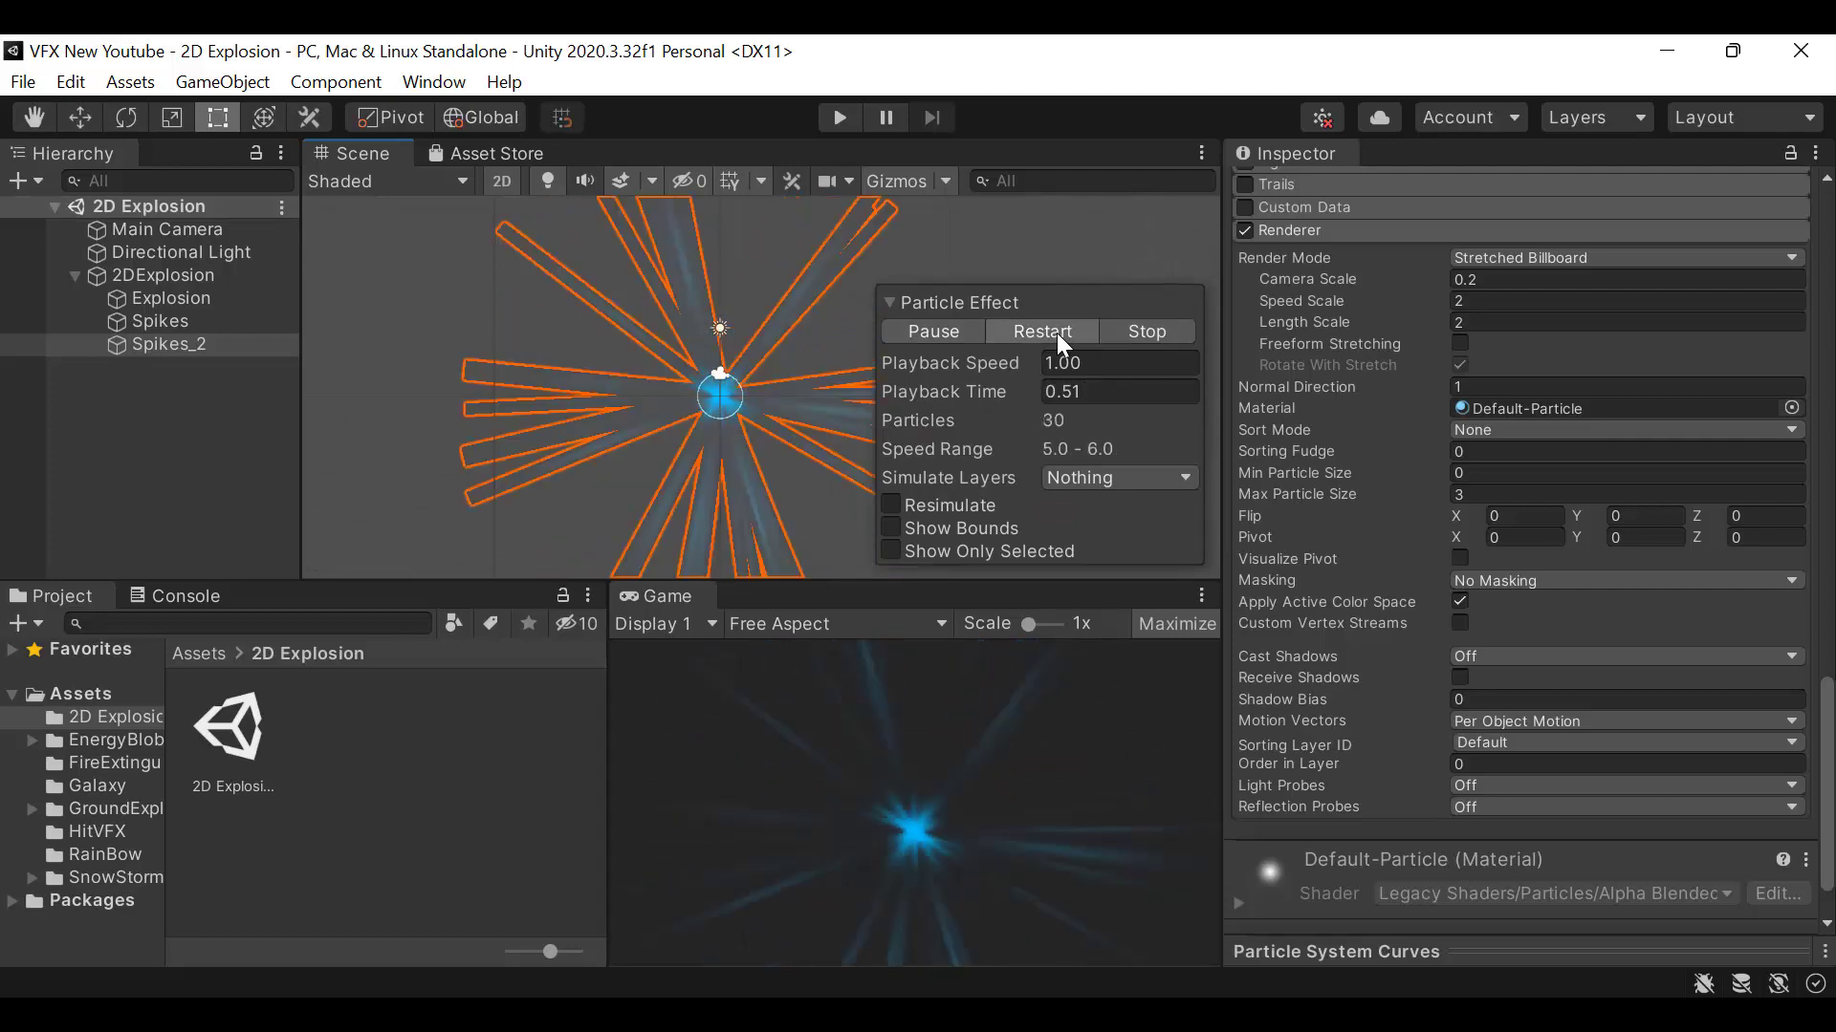
{"action": "middle_click_drag", "start_coordinate": [782, 365], "coordinate": [619, 455]}
Select Explosion, Spikes and Spikes_2 together and restart their combined preview
{"action": "scroll", "coordinate": [1810, 409], "scroll_direction": "up", "scroll_amount": 15}
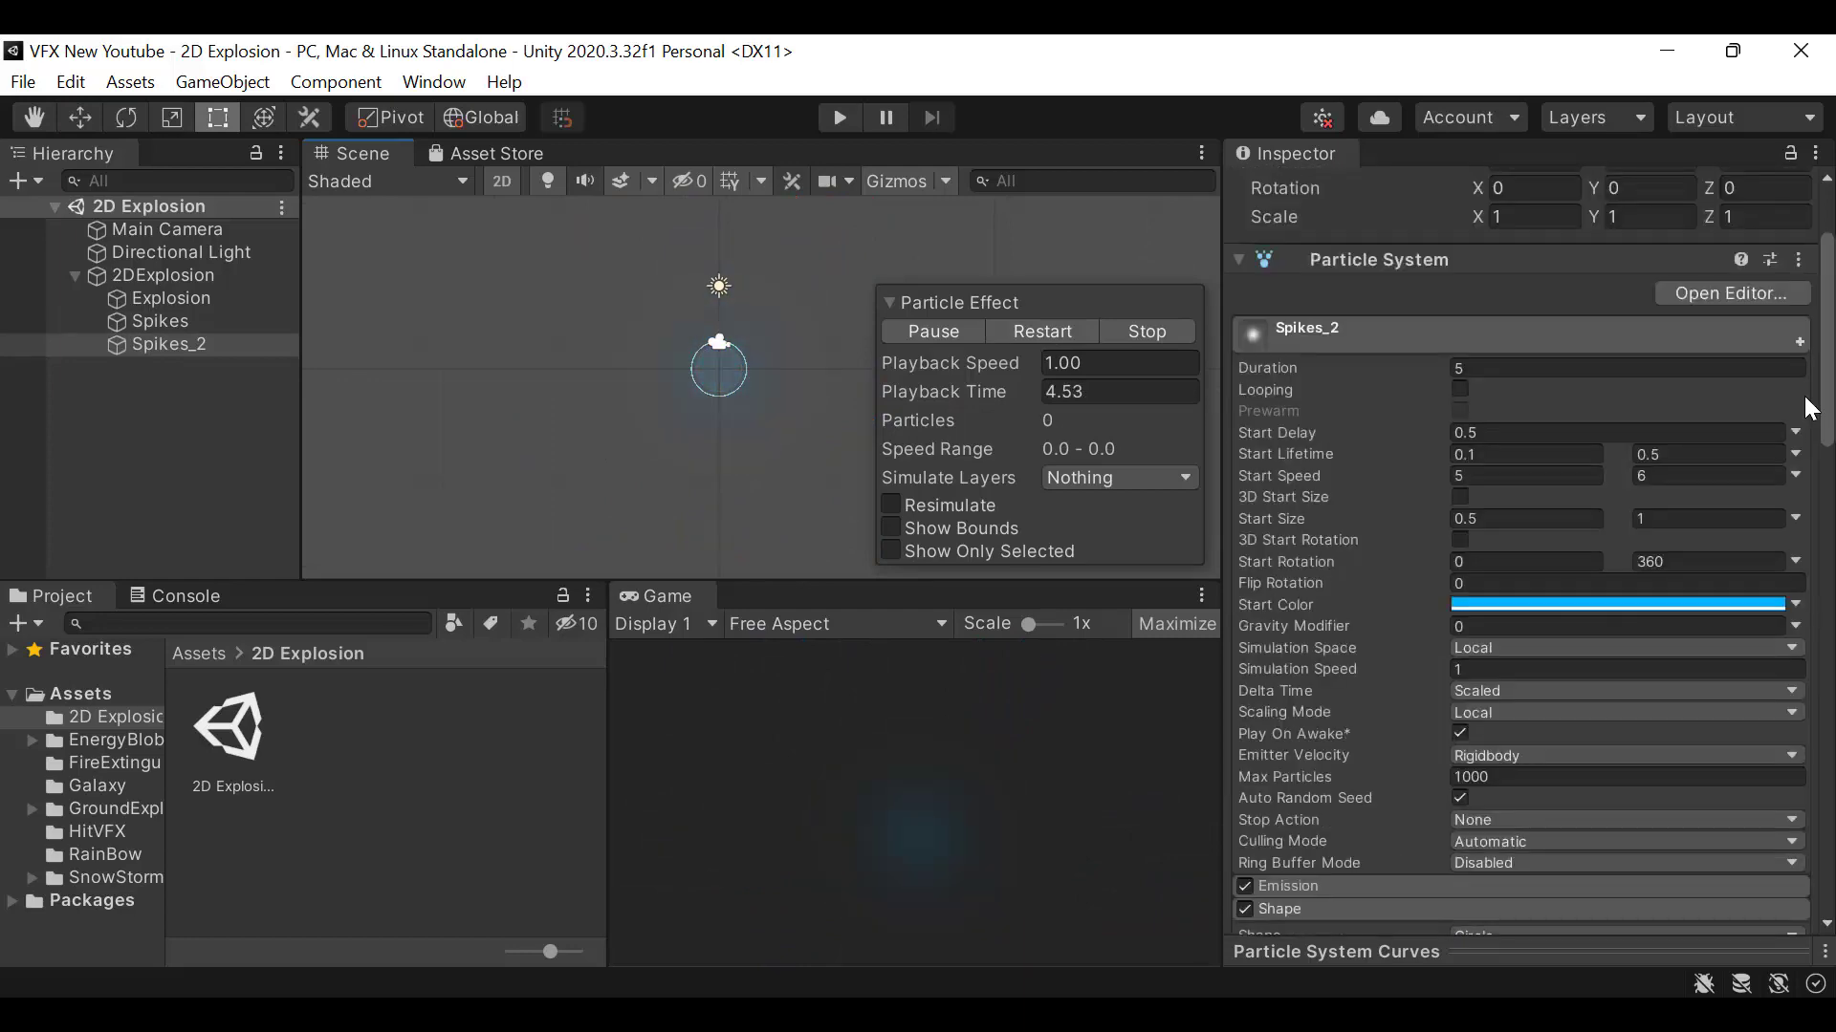
{"action": "scroll", "coordinate": [1808, 407], "scroll_direction": "up", "scroll_amount": 3}
{"action": "left_click", "coordinate": [201, 297], "text": "shift"}
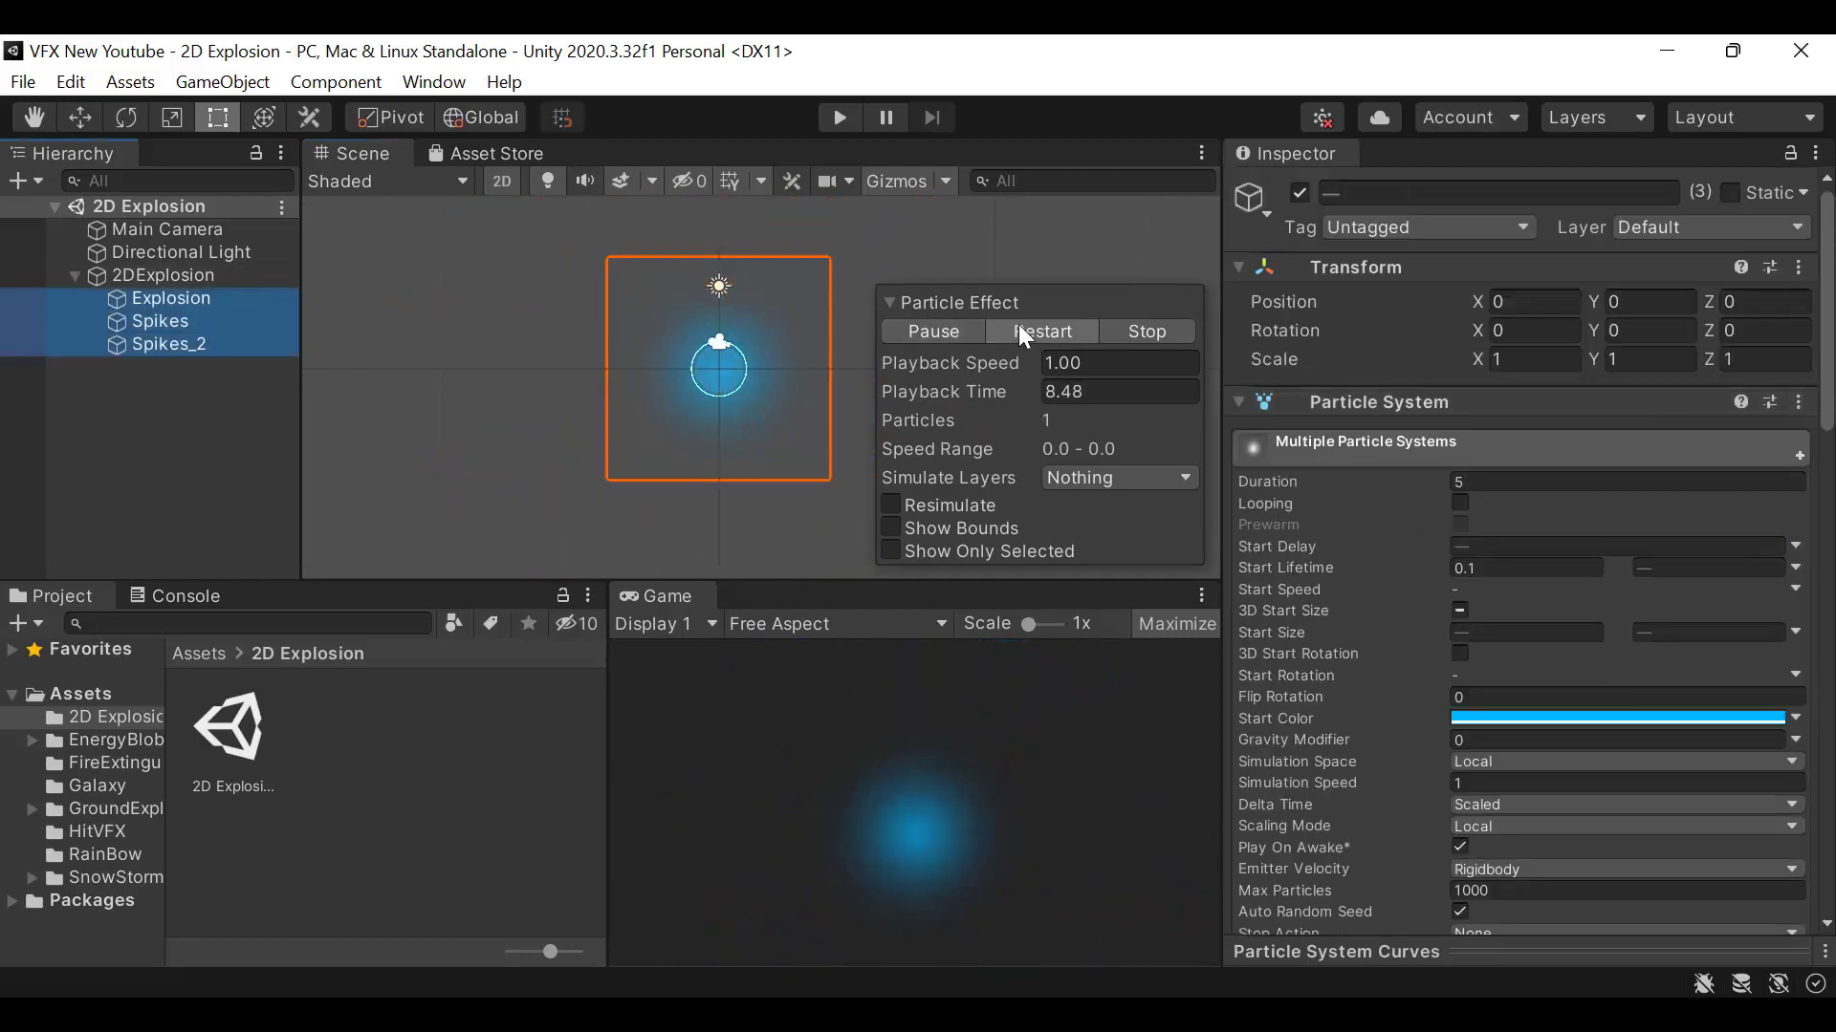
{"action": "left_click", "coordinate": [1019, 327]}
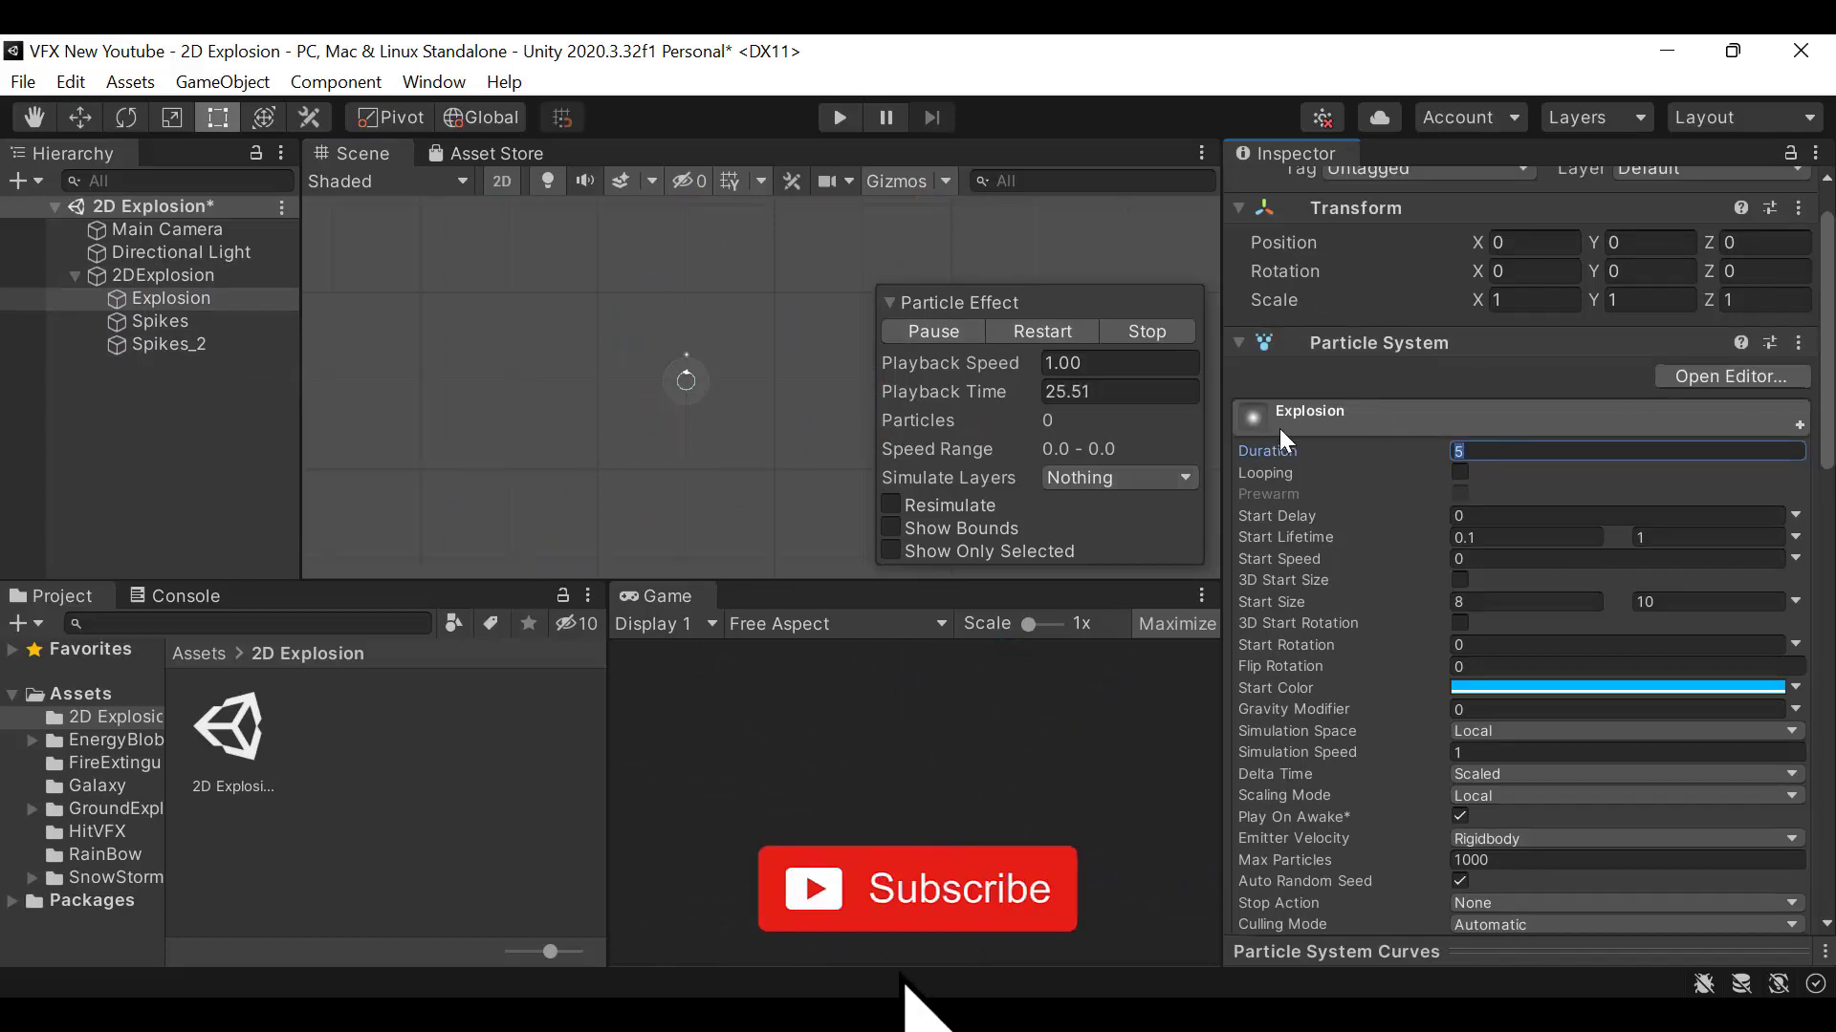
Set the Explosion system's Duration to 1, restart the preview and save the scene
{"action": "type", "text": "1"}
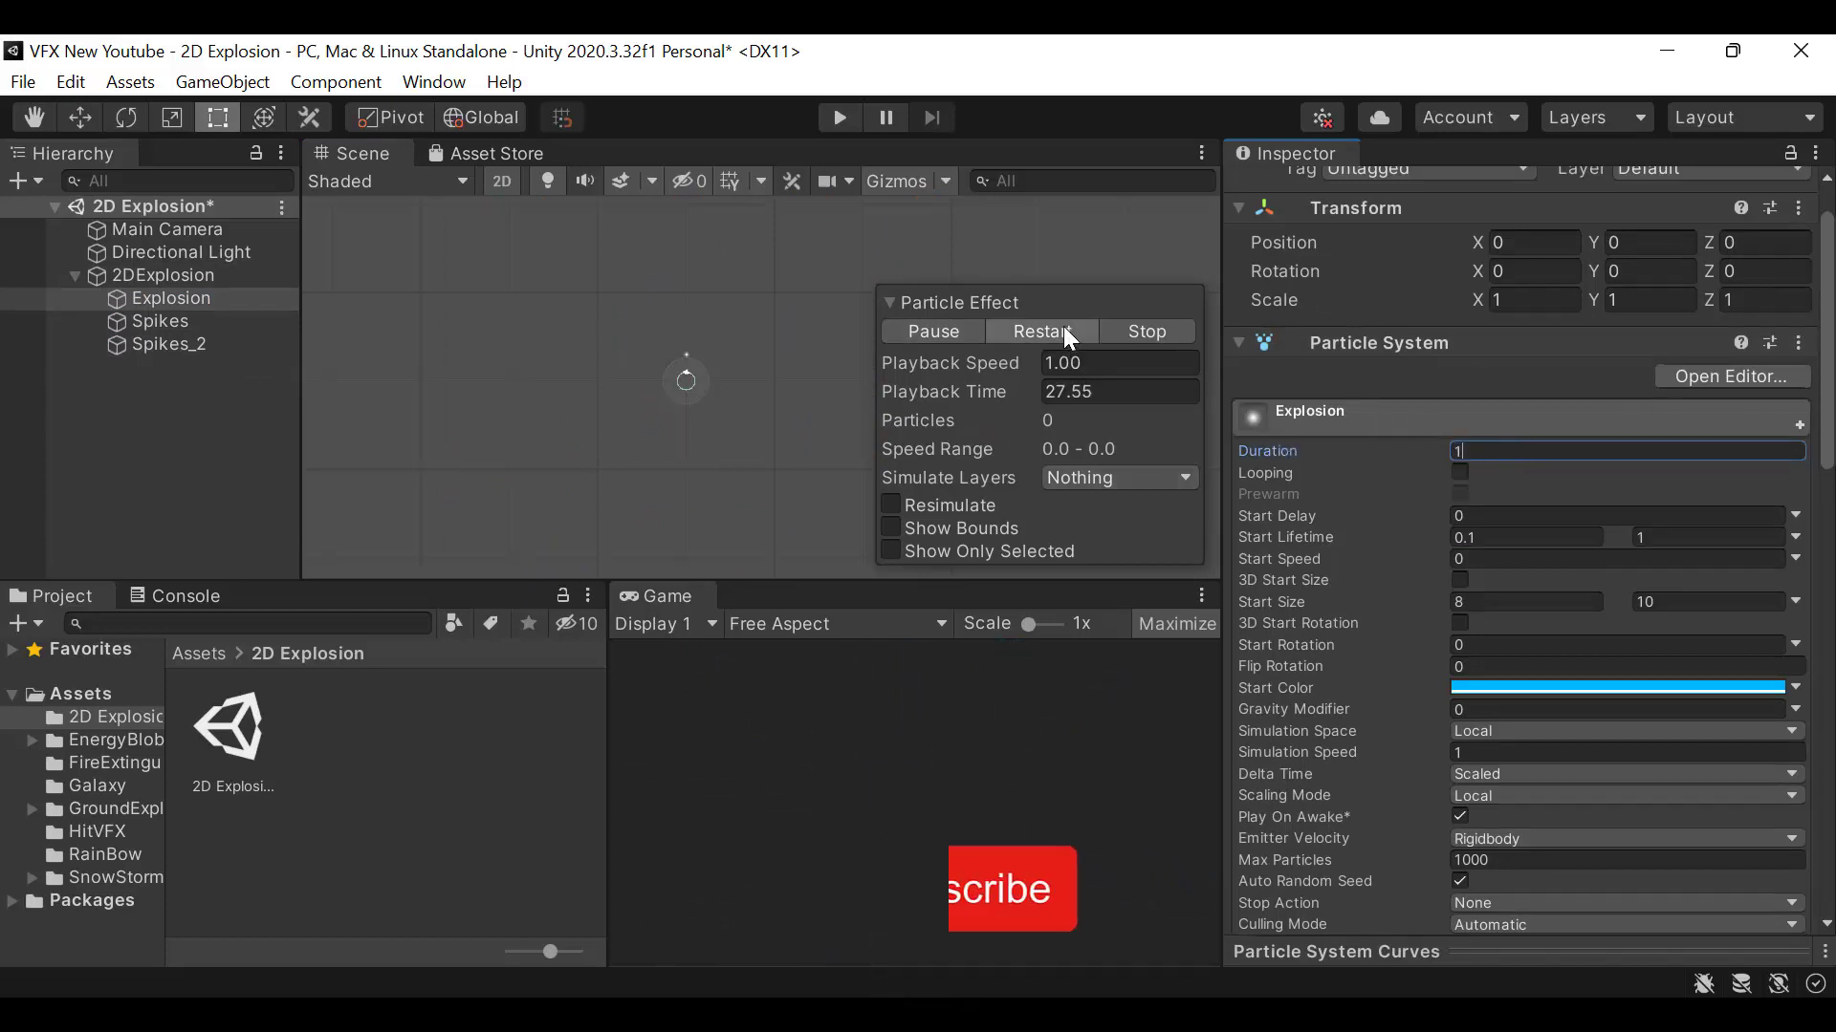
{"action": "left_click", "coordinate": [1070, 331]}
{"action": "key", "text": "ctrl+s"}
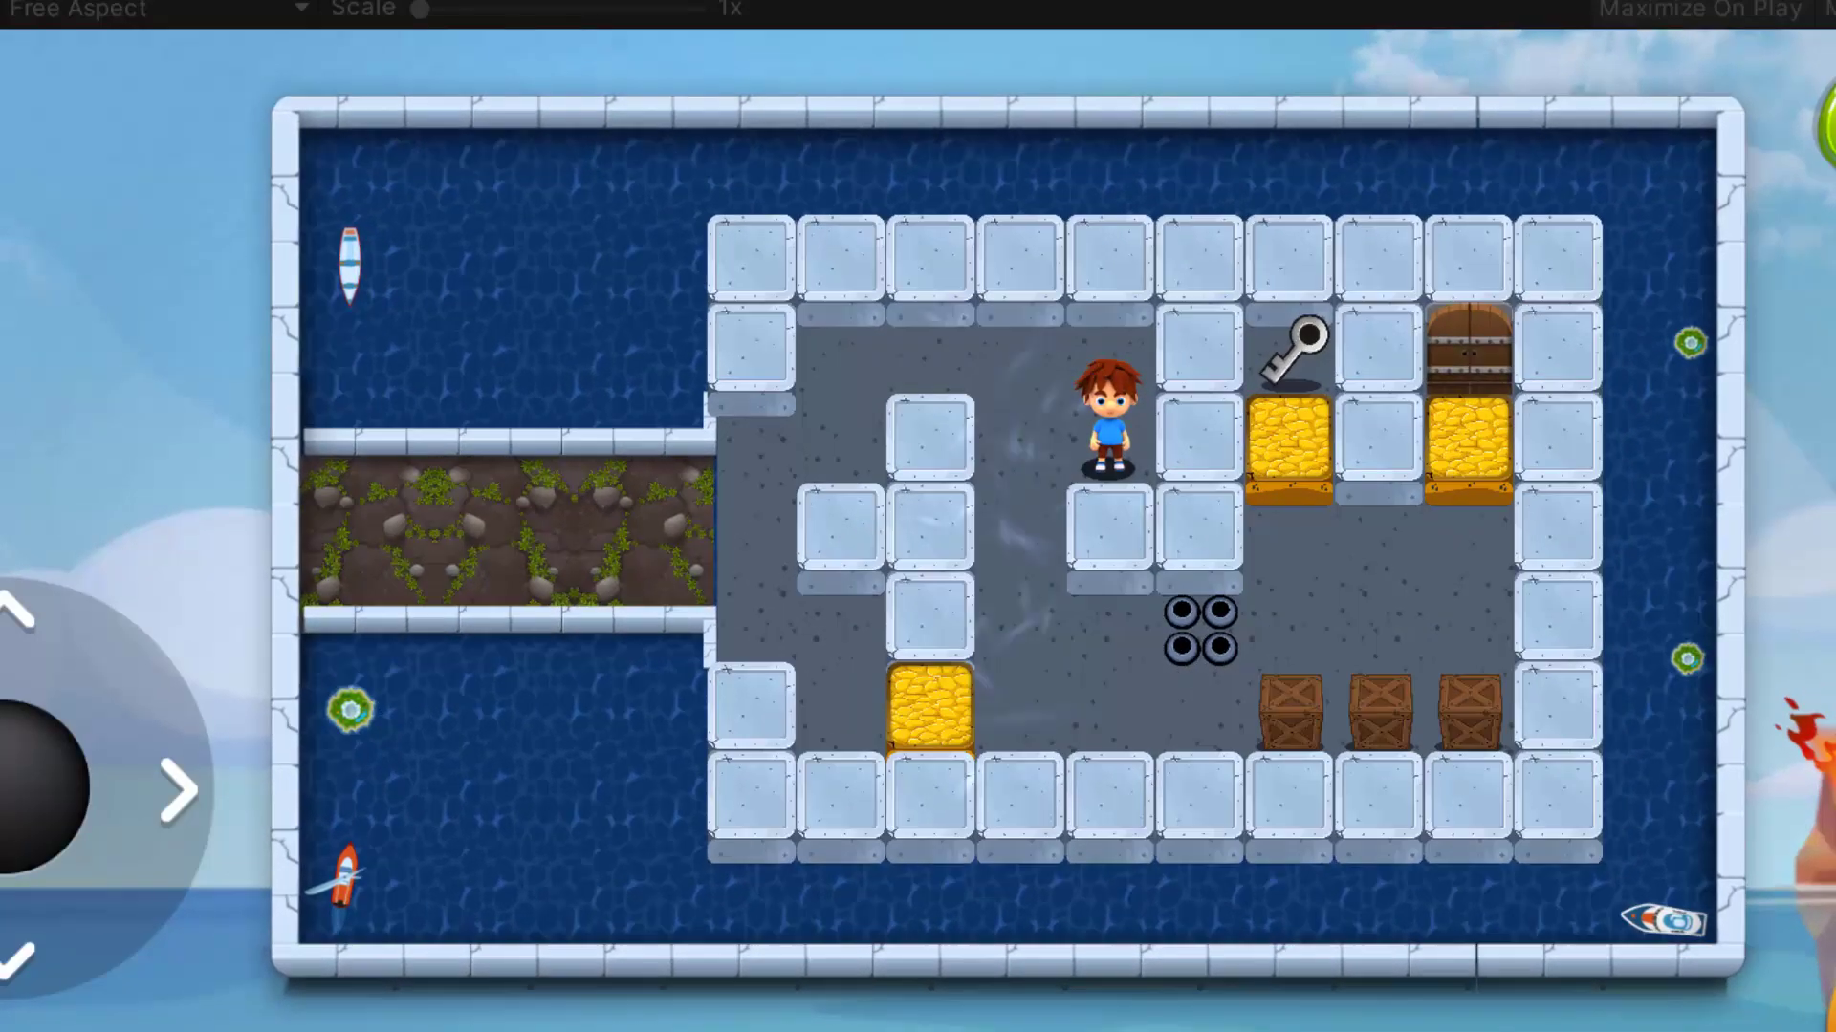
{"action": "left_click_drag", "start_coordinate": [25, 810], "coordinate": [278, 801]}
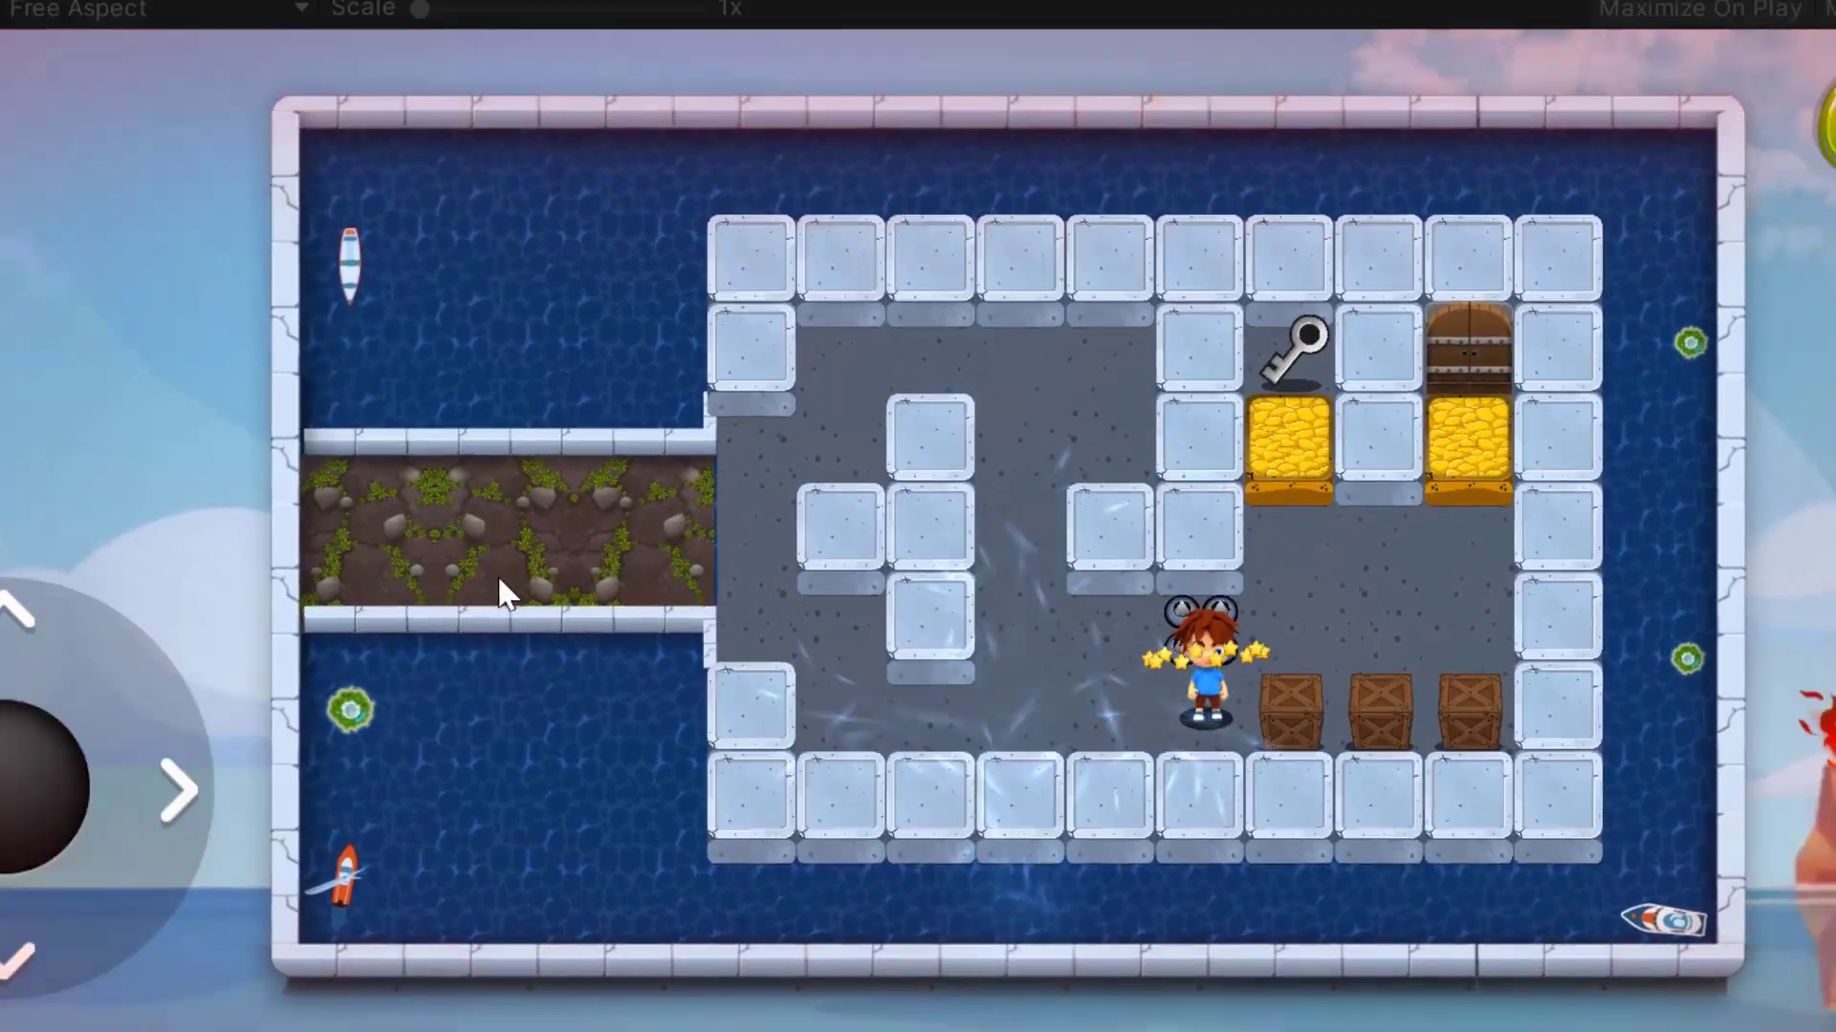